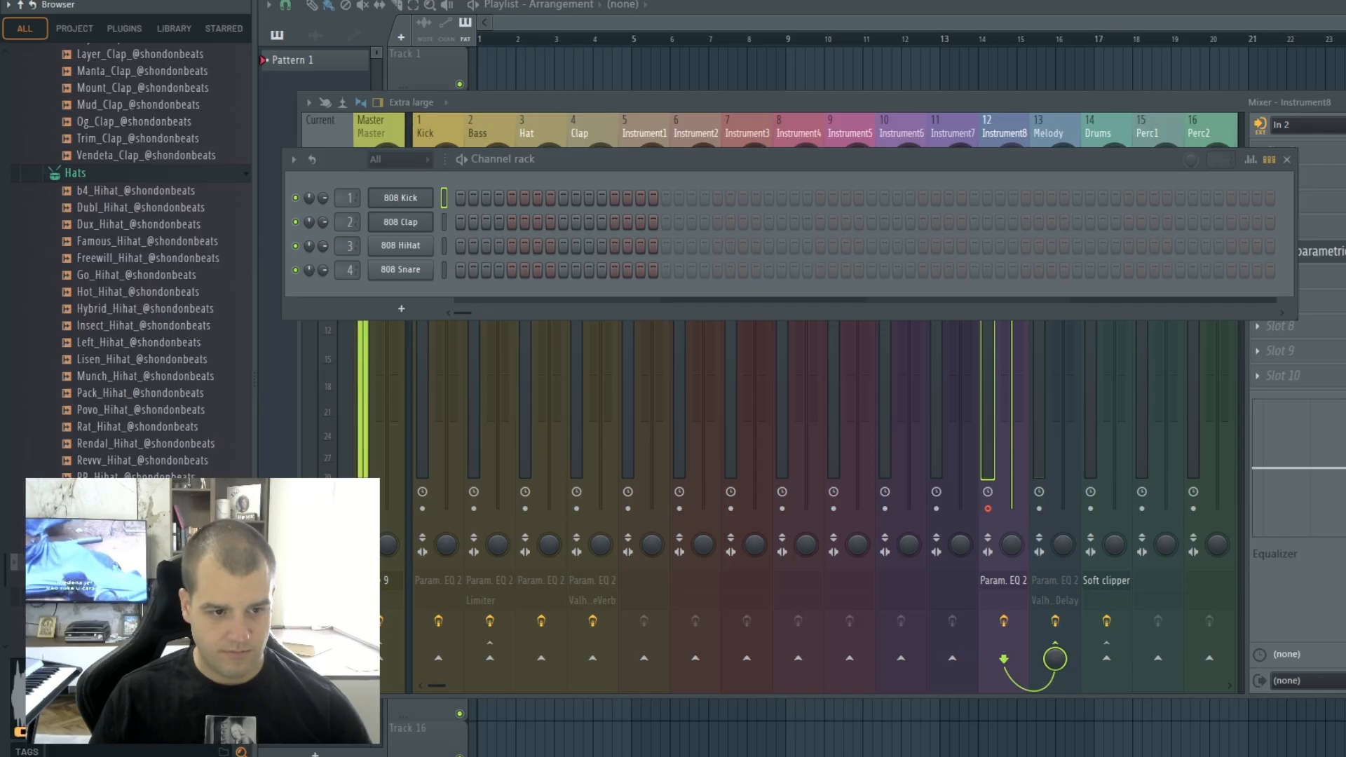
# Load the Trick_Hihat sample into the 808 HiHat channel and fill each 4 steps of its pattern.
pyautogui.moveTo(410, 244); pyautogui.dragTo(412, 245)
pyautogui.click(473, 245)
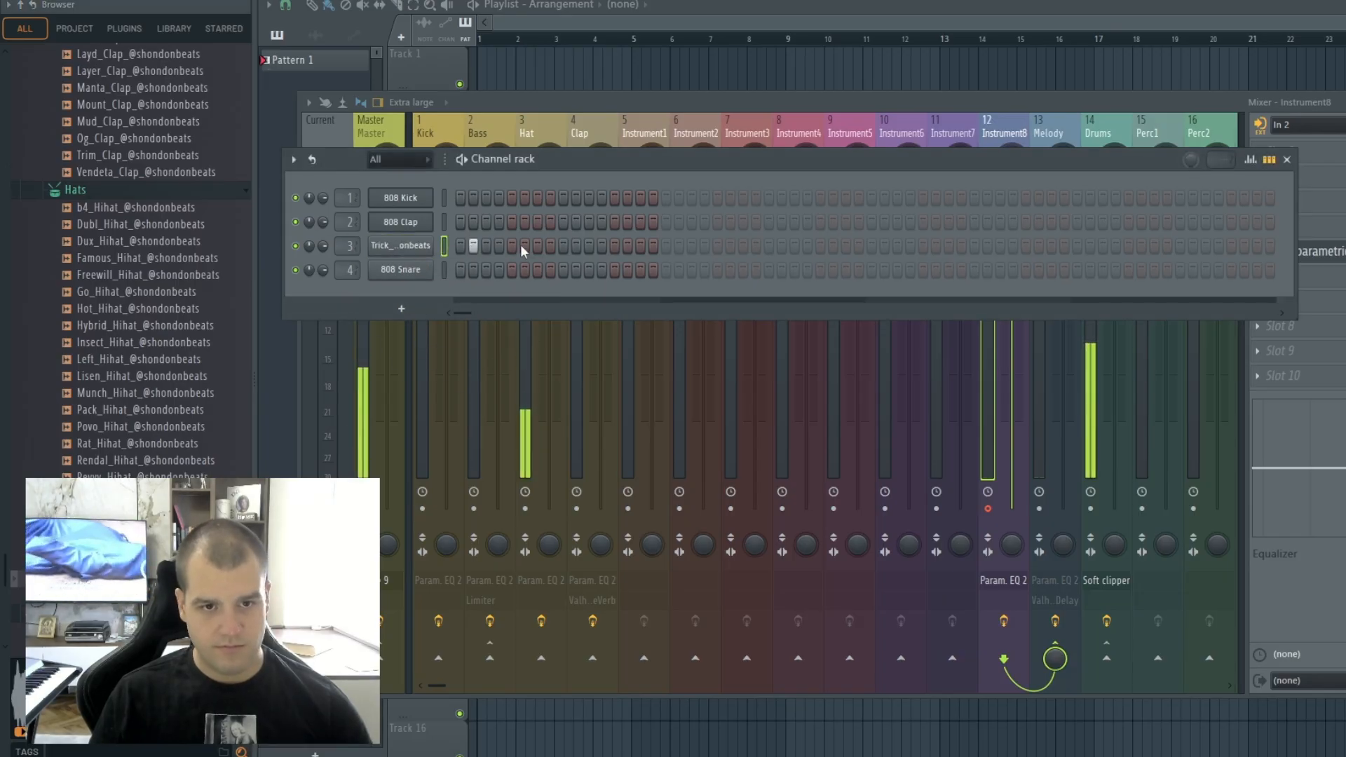
pyautogui.click(715, 246)
pyautogui.rightClick(419, 249)
pyautogui.click(612, 295)
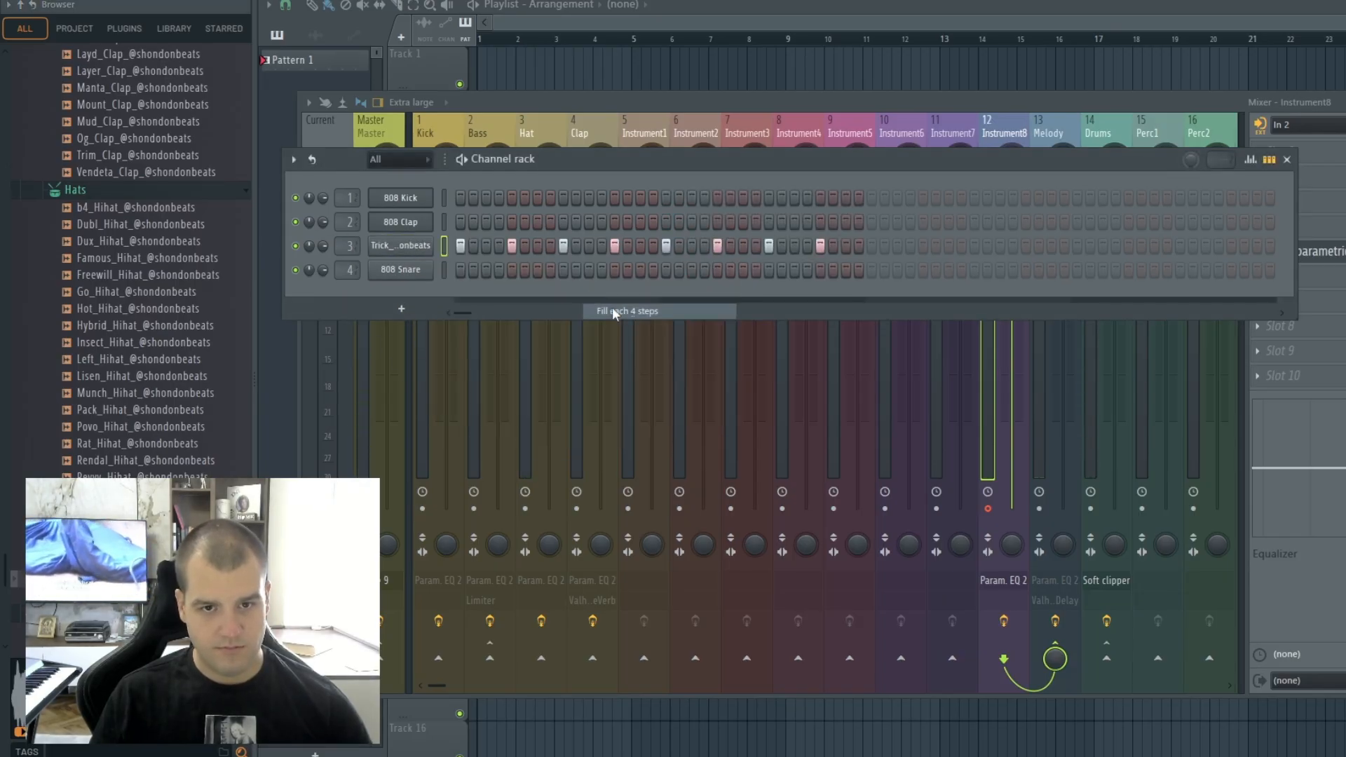
# Add extra Trick_Hihat hits on steps 3 and 11 between the regular four-step hits.
pyautogui.click(486, 246)
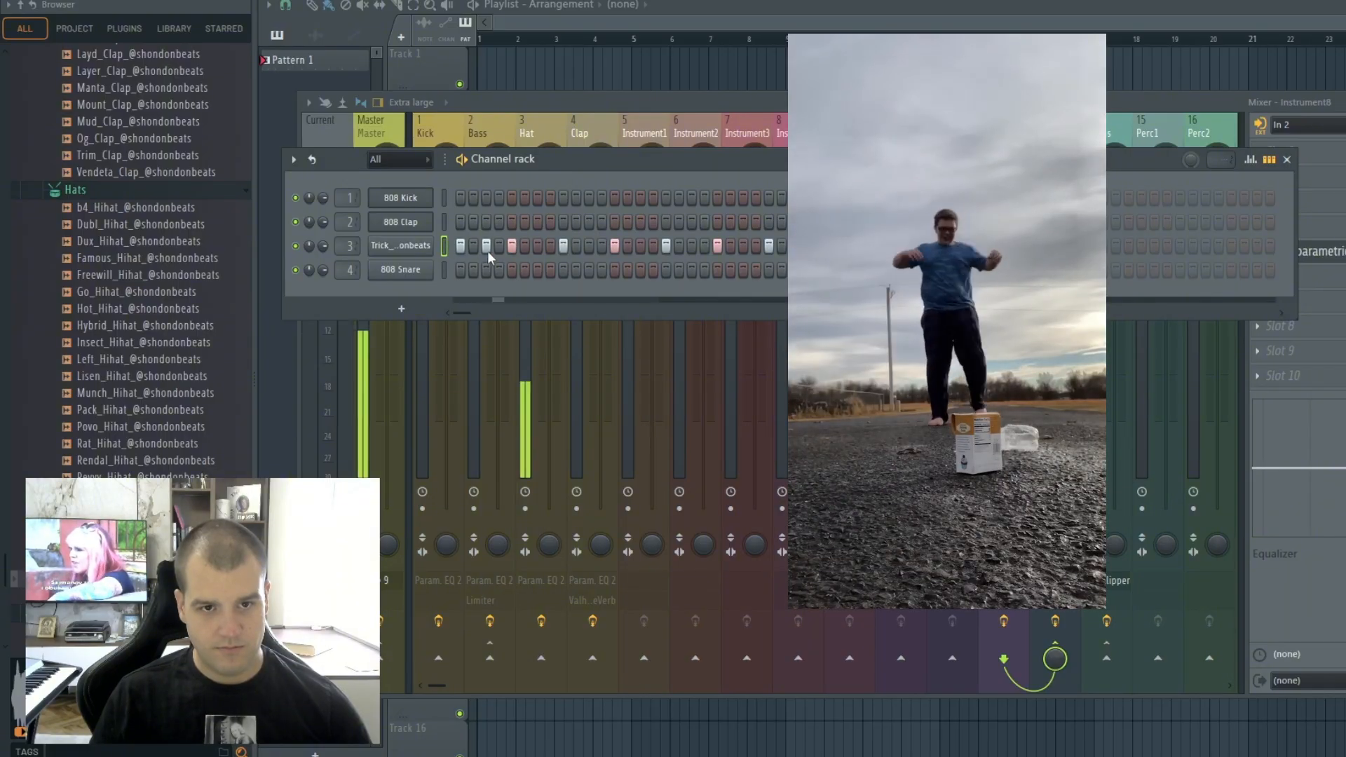
pyautogui.click(589, 247)
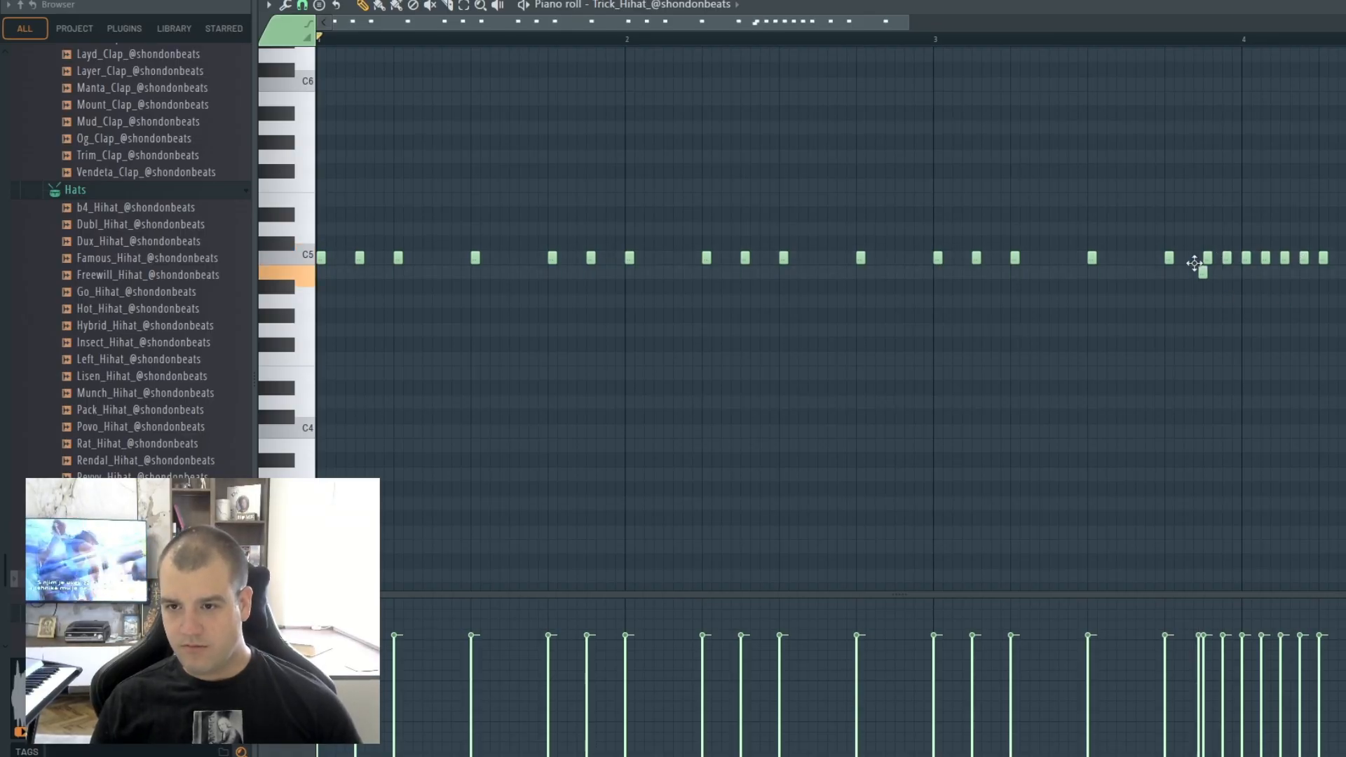
pyautogui.scroll(-2, 749, 46)
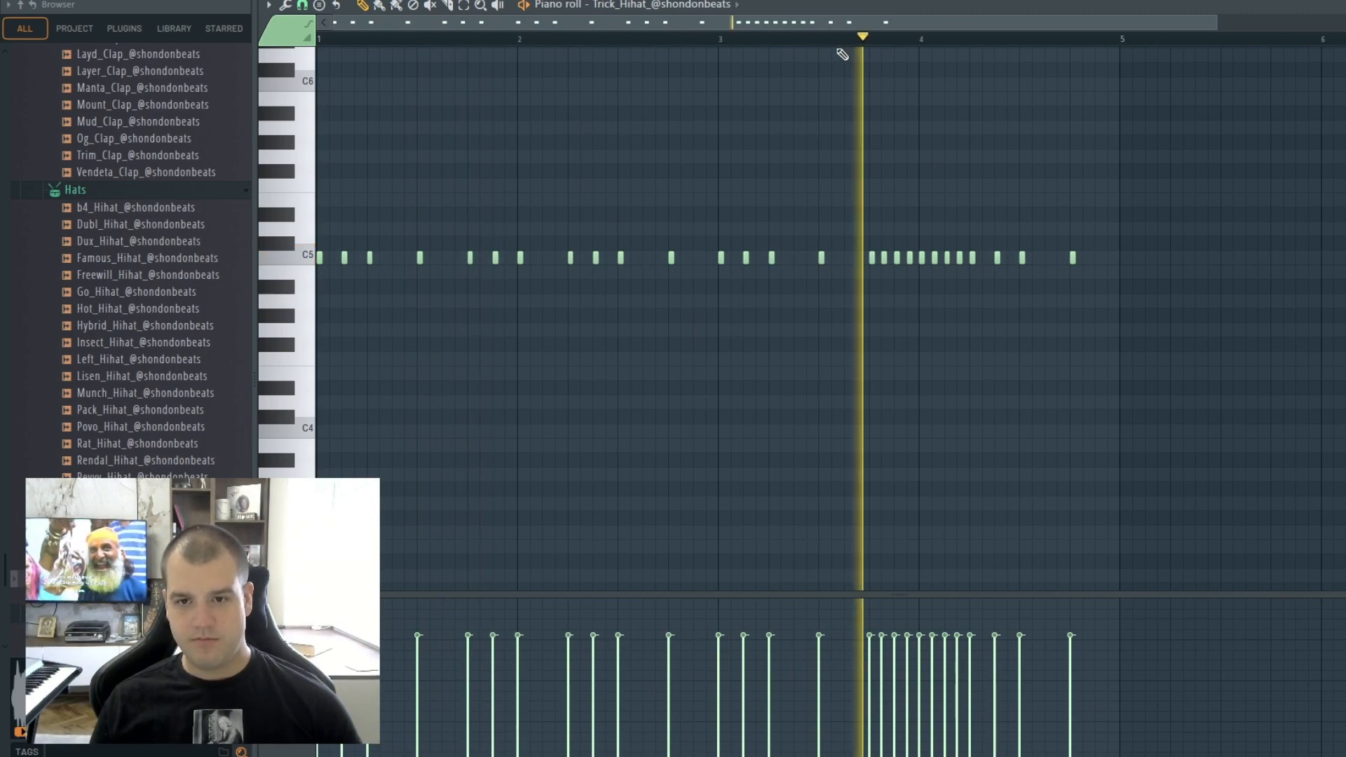
# Arrange Pattern 1 clips back to back on Track 1 of the playlist, covering bars 1 to 16.
pyautogui.press('F5')
pyautogui.moveTo(710, 276)
pyautogui.mouseDown()
pyautogui.moveTo(1265, 300)
pyautogui.moveTo(979, 78)
pyautogui.mouseUp()
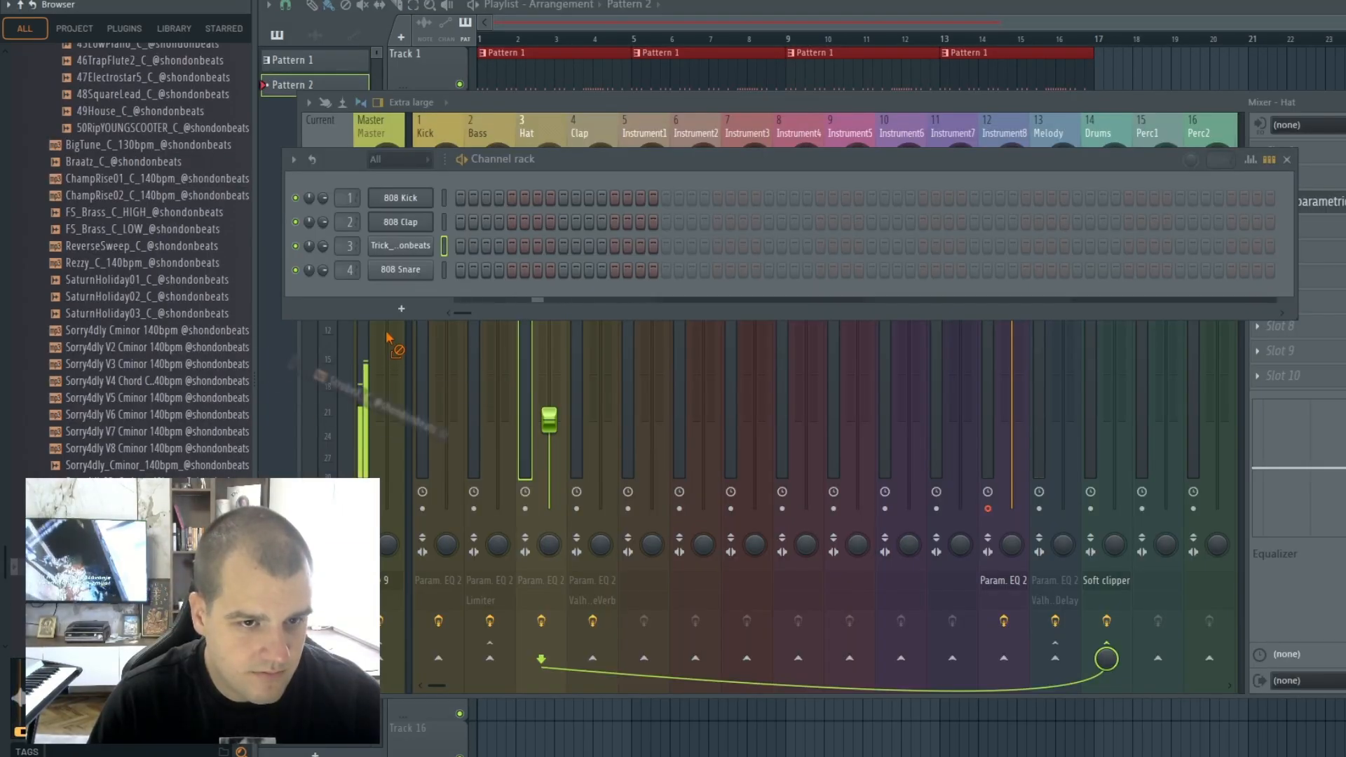
# Add the StrobeX_C sample as a channel on mixer track 10, normalized and shortened with a fade-out.
pyautogui.moveTo(390, 339); pyautogui.dragTo(351, 308)
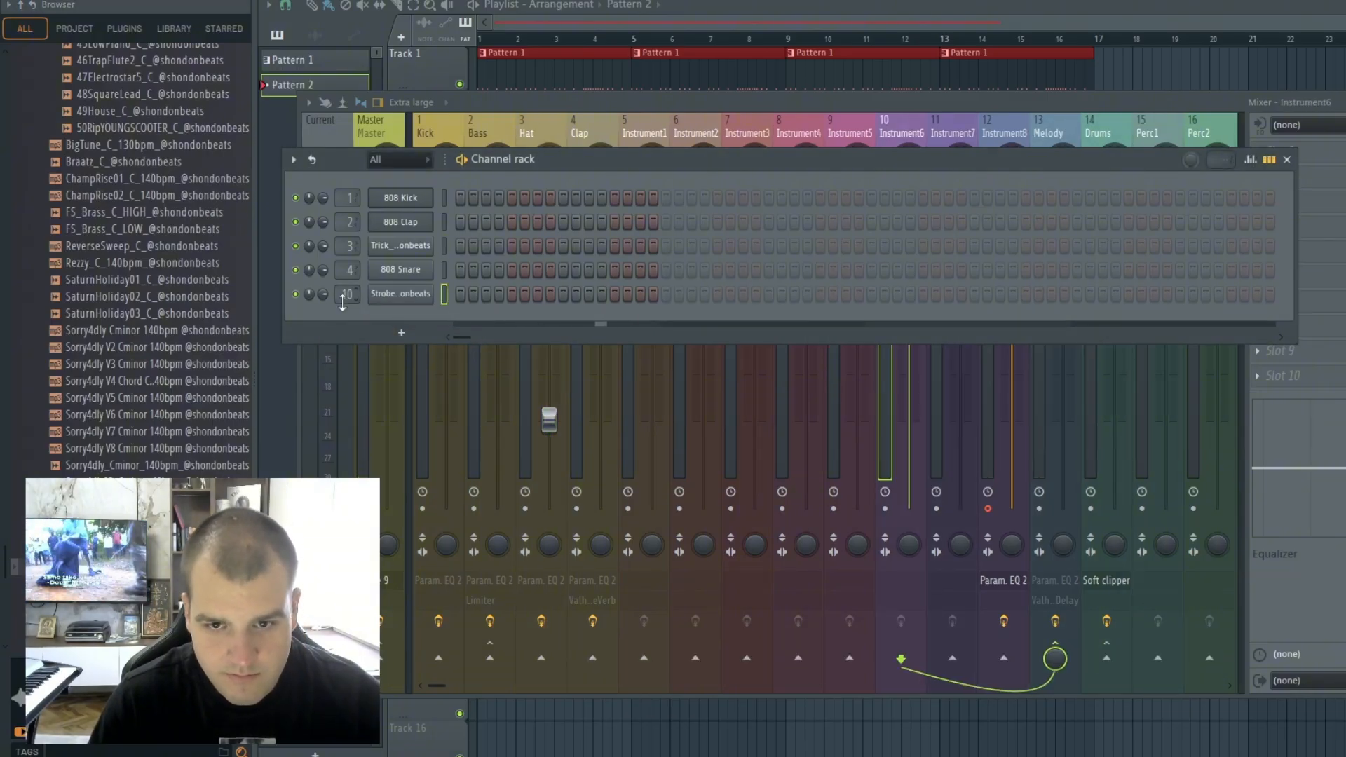
pyautogui.click(384, 293)
pyautogui.click(644, 351)
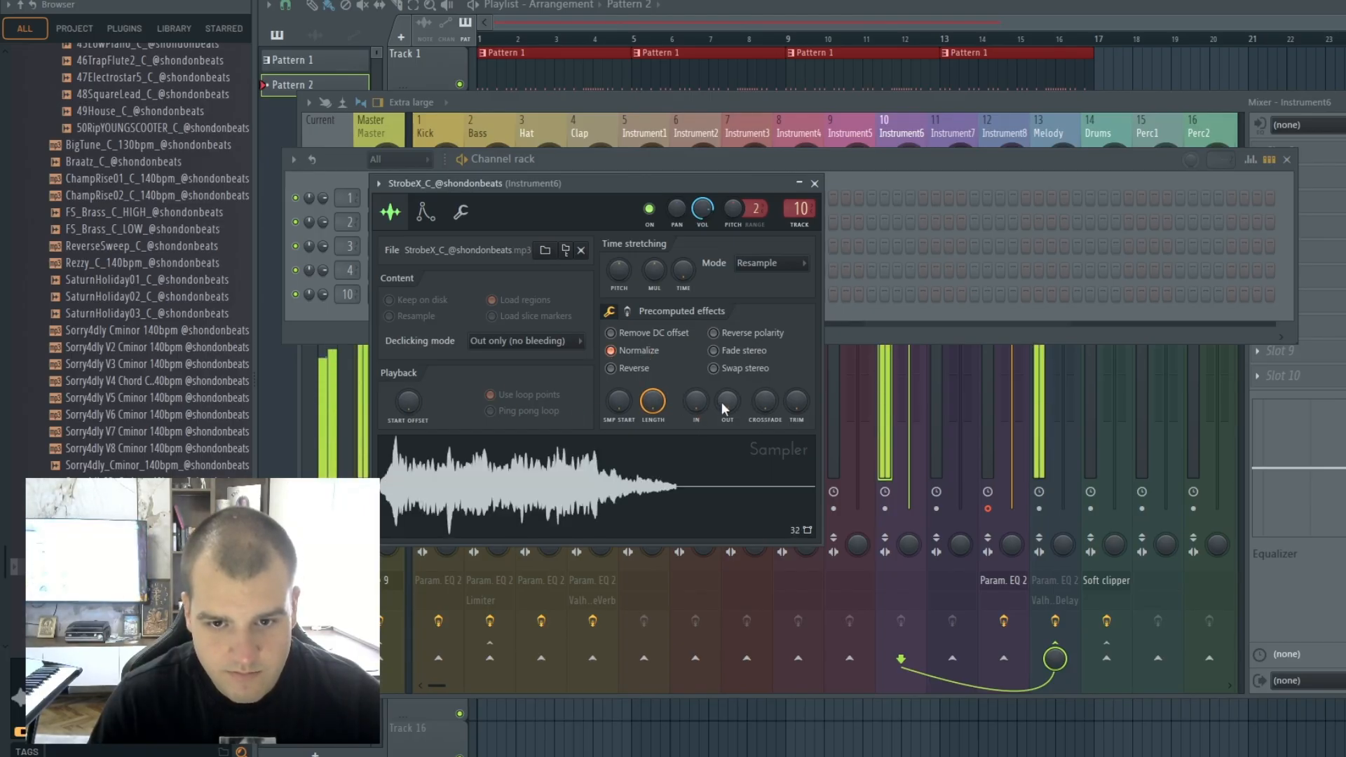
pyautogui.moveTo(725, 405)
pyautogui.mouseDown()
pyautogui.moveTo(725, 387)
pyautogui.moveTo(725, 405)
pyautogui.mouseUp()
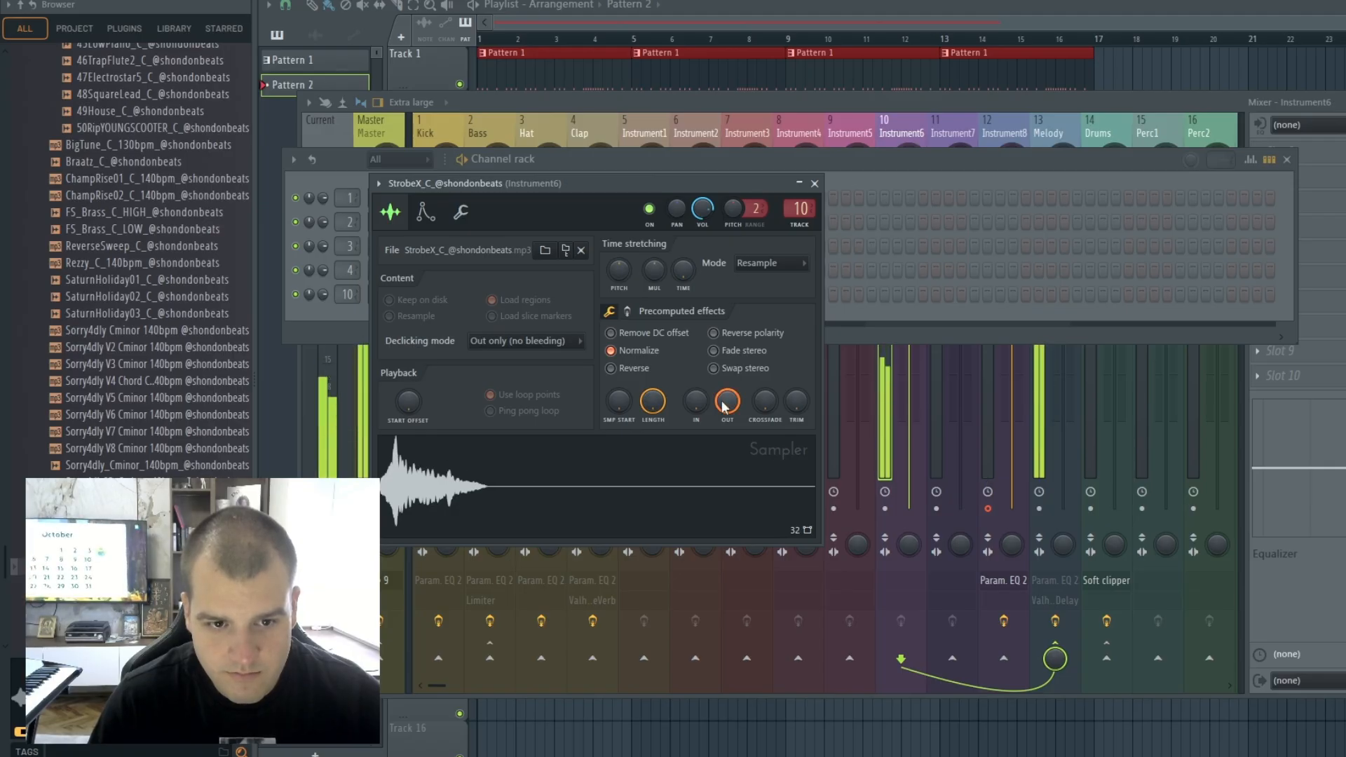
pyautogui.click(576, 70)
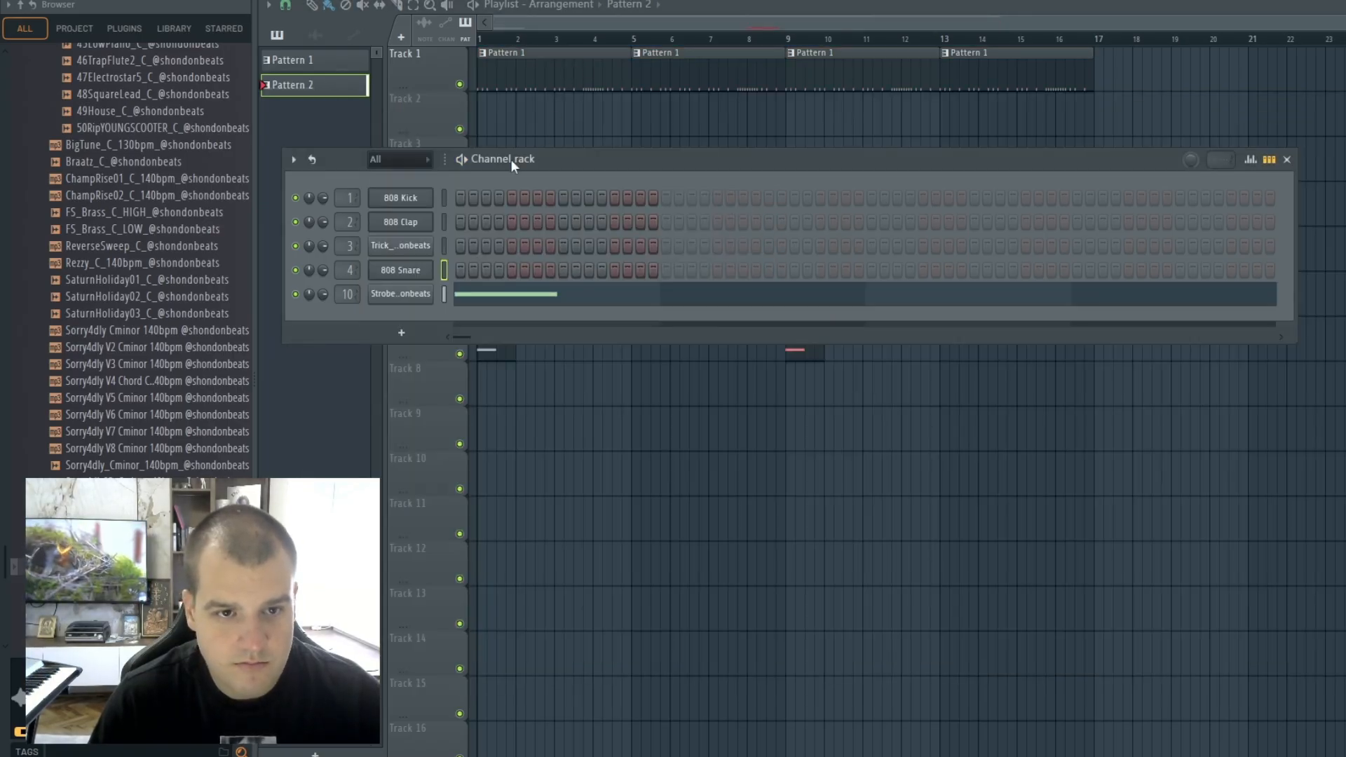
# Create a new pattern and, during playback, lower the Instrument6 mixer fader to about -12.7 dB.
pyautogui.press('F4')
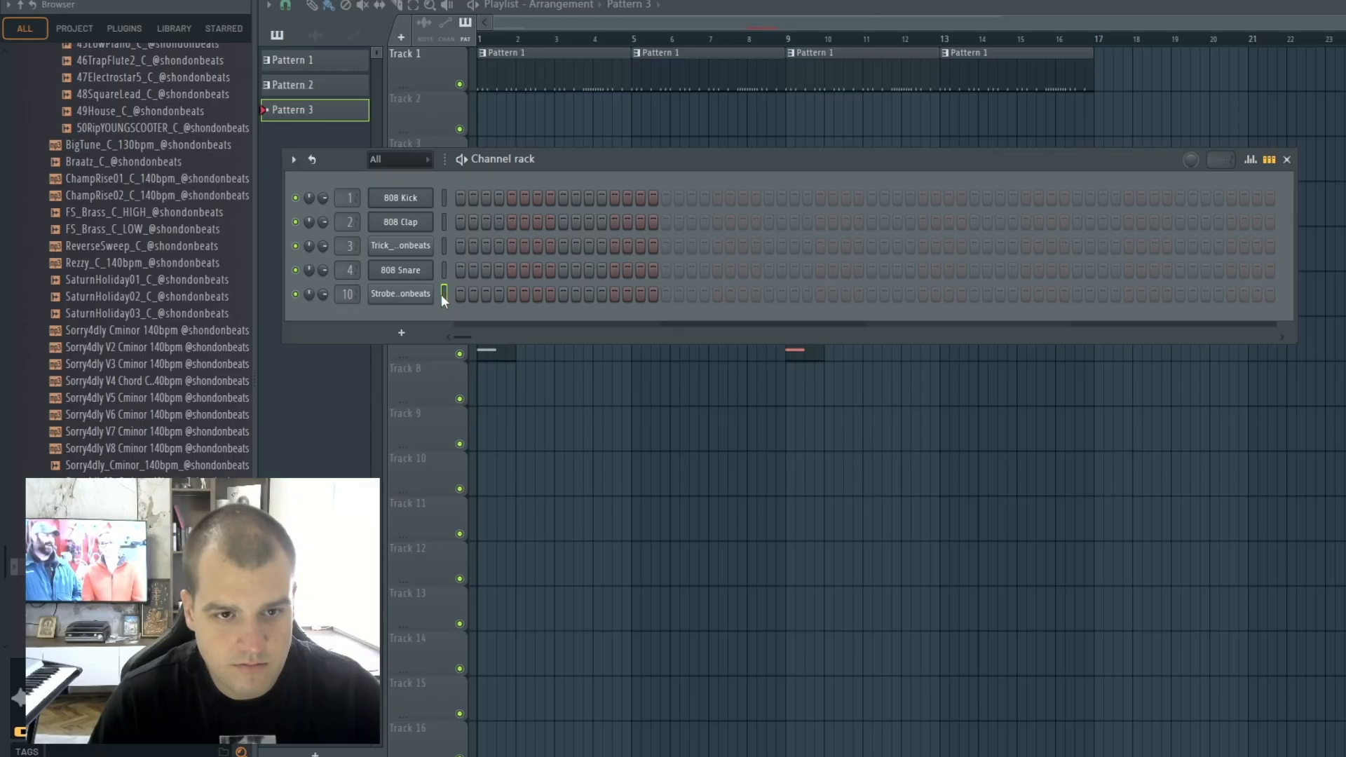
pyautogui.press('space')
pyautogui.press('F9')
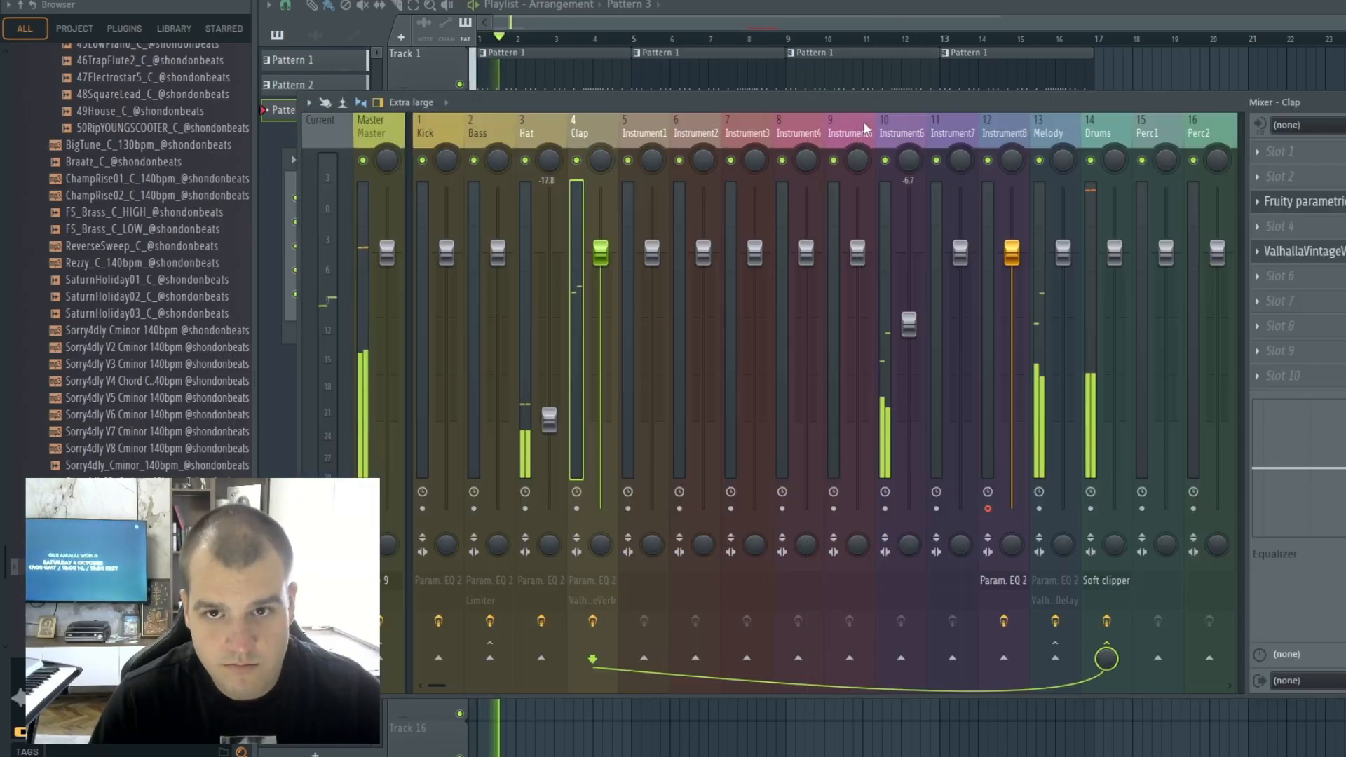
pyautogui.moveTo(908, 319); pyautogui.dragTo(909, 365)
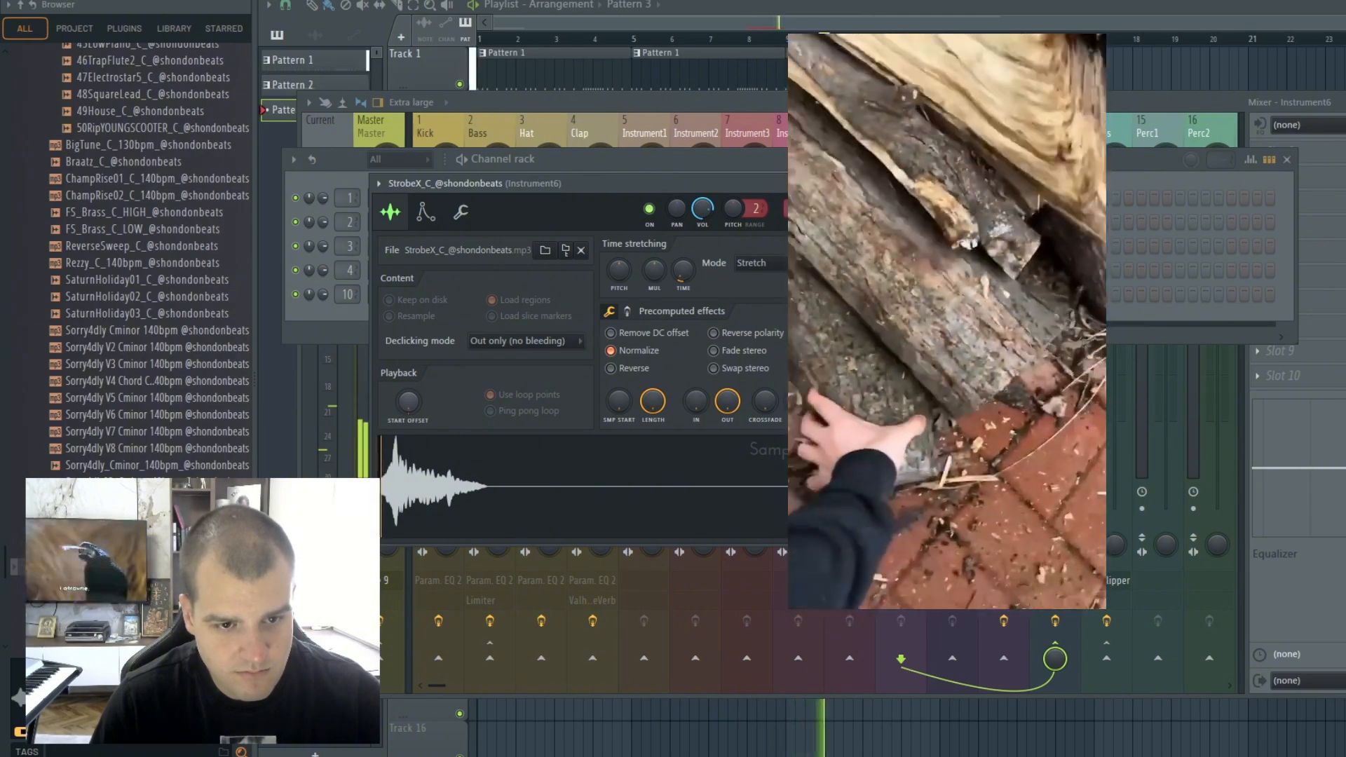
# Set the StrobeX channel's declicking mode to Transient (bleeding).
pyautogui.click(377, 310)
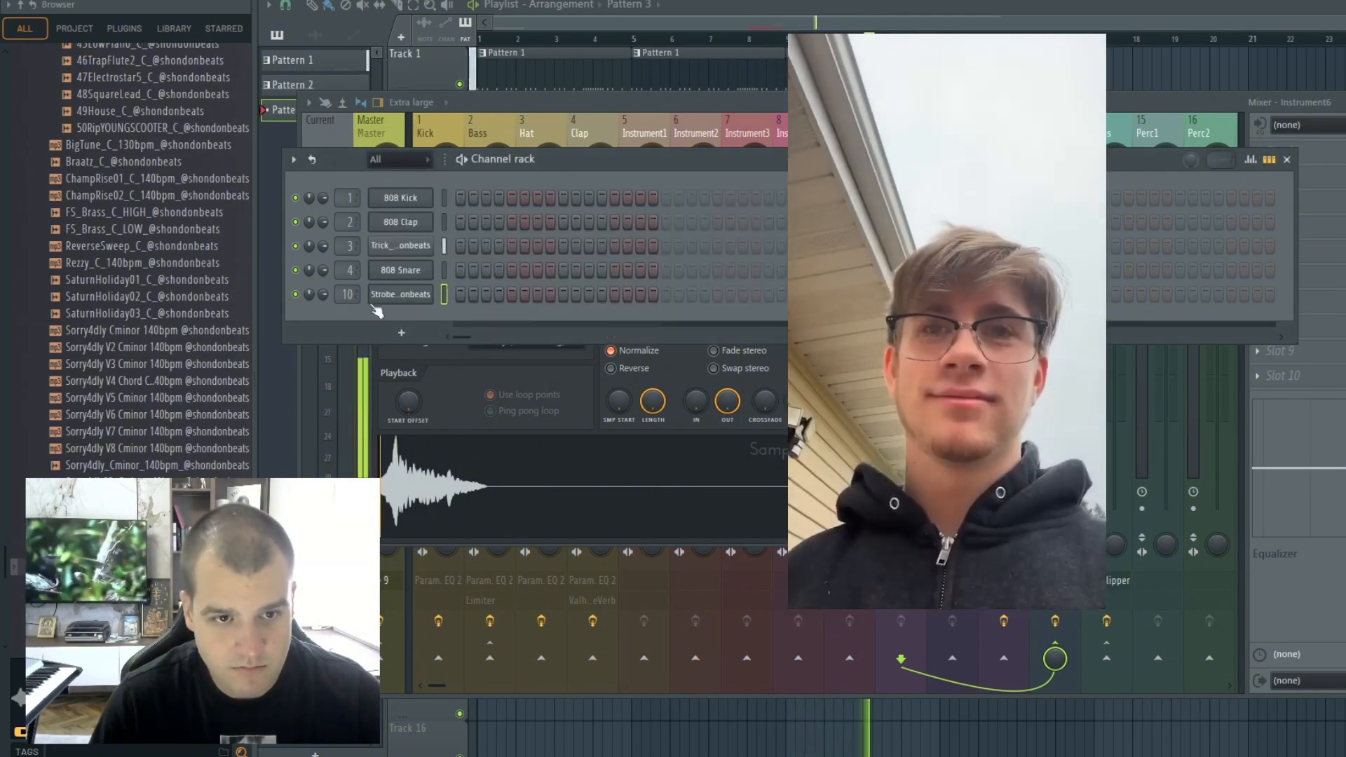
pyautogui.rightClick(395, 297)
pyautogui.click(460, 396)
pyautogui.click(419, 357)
pyautogui.click(489, 342)
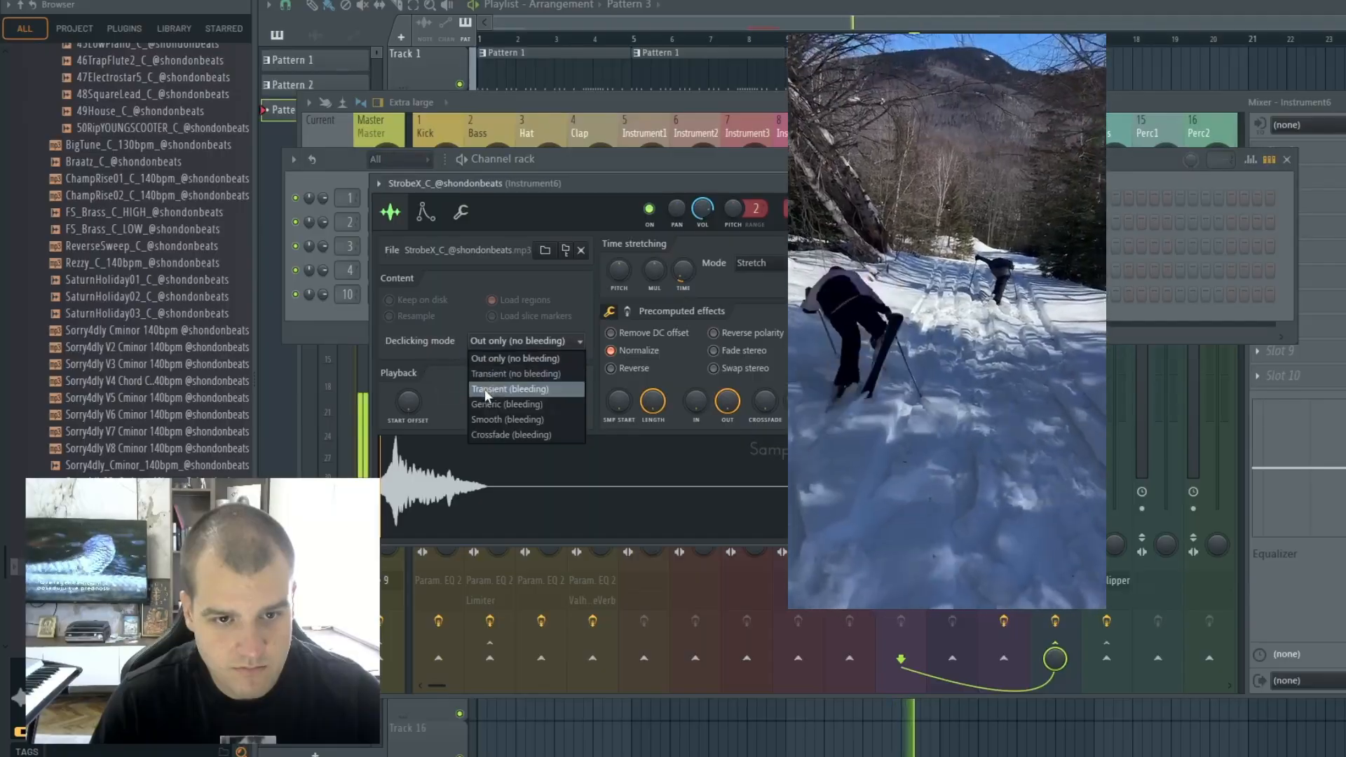
pyautogui.click(485, 389)
pyautogui.click(504, 158)
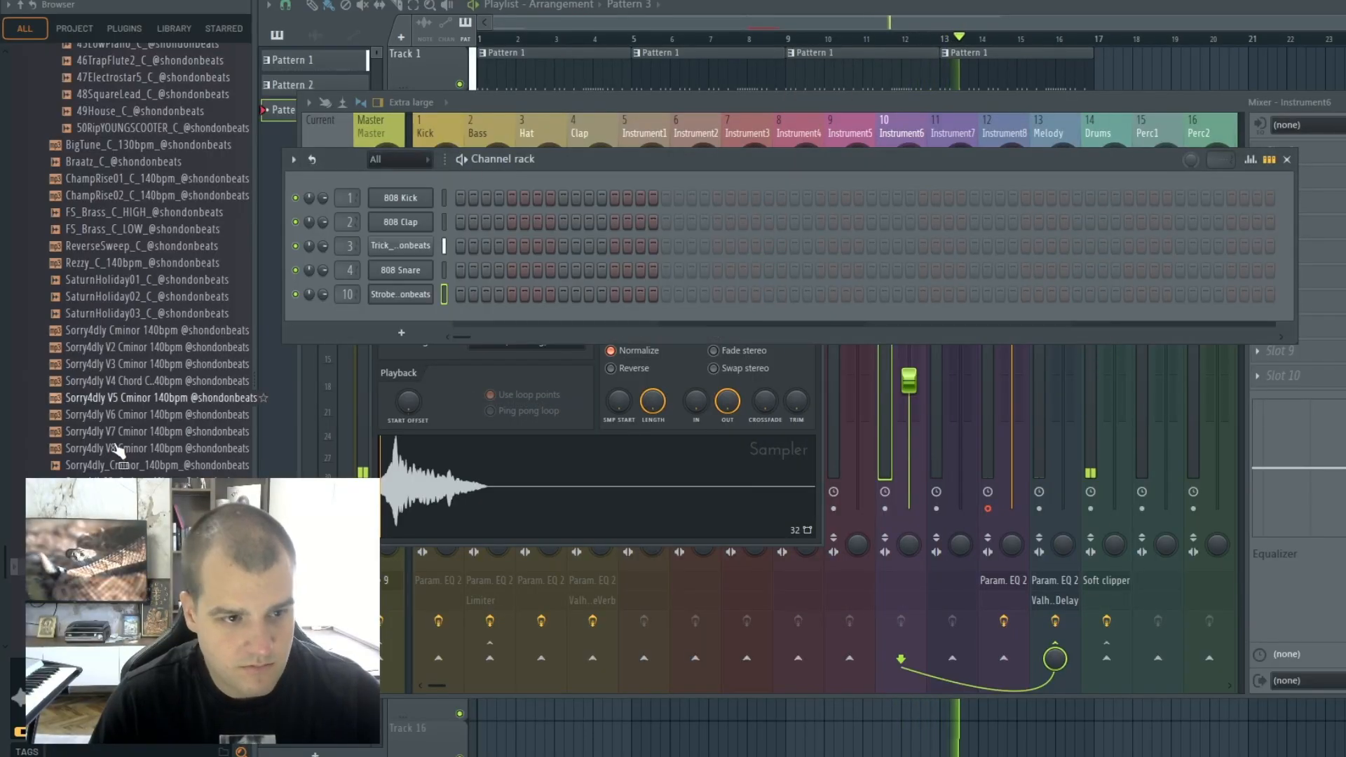
# Find the Trap Chant sample in the VOX folder and add it as a channel on mixer track 18.
pyautogui.scroll(-15, 119, 450)
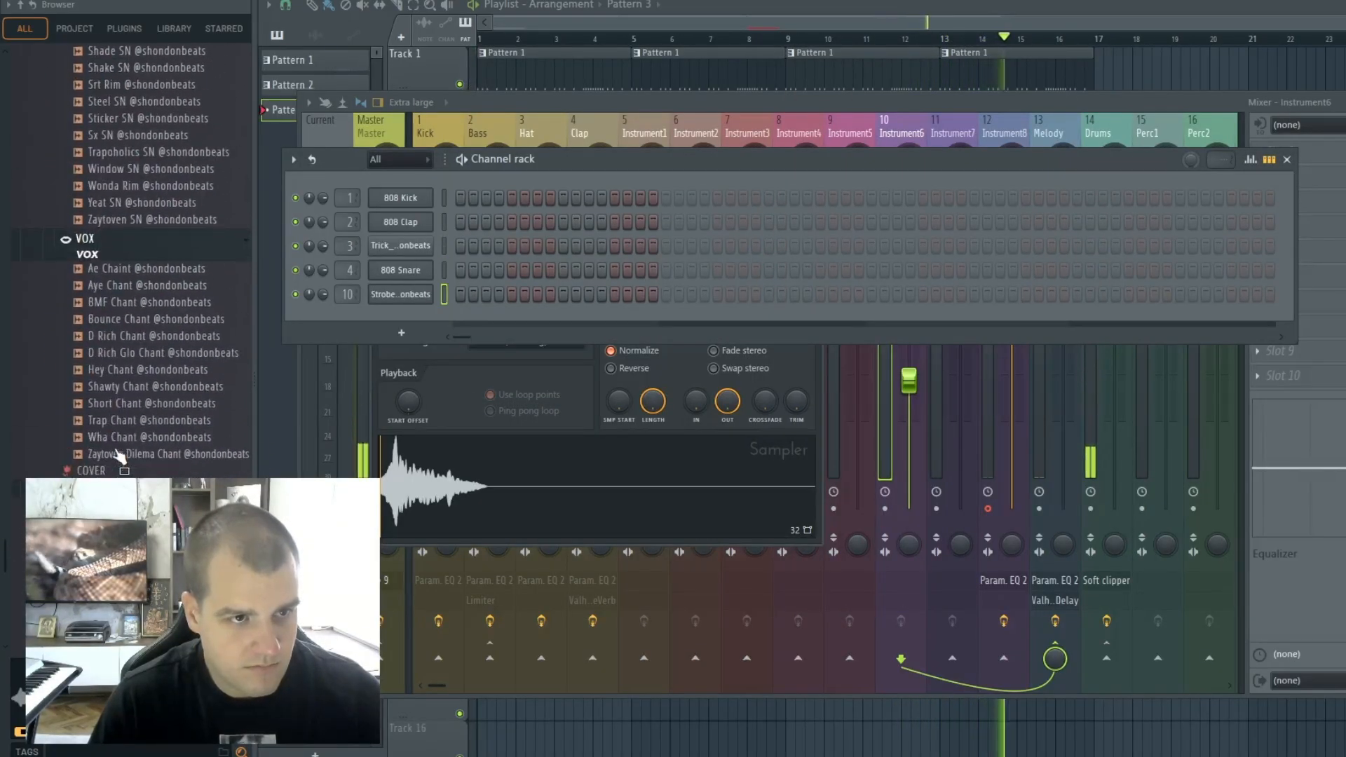
pyautogui.scroll(1, 119, 456)
pyautogui.scroll(15, 165, 405)
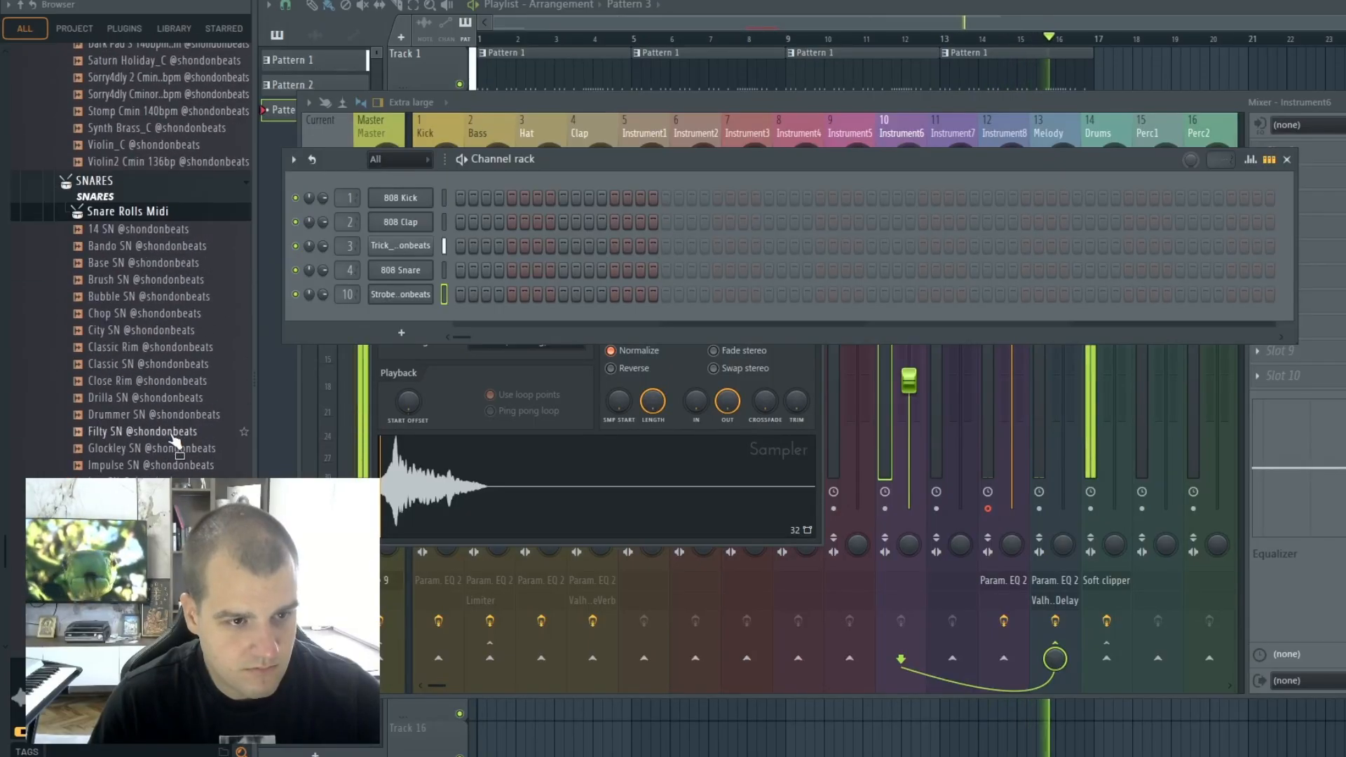
pyautogui.scroll(6, 172, 290)
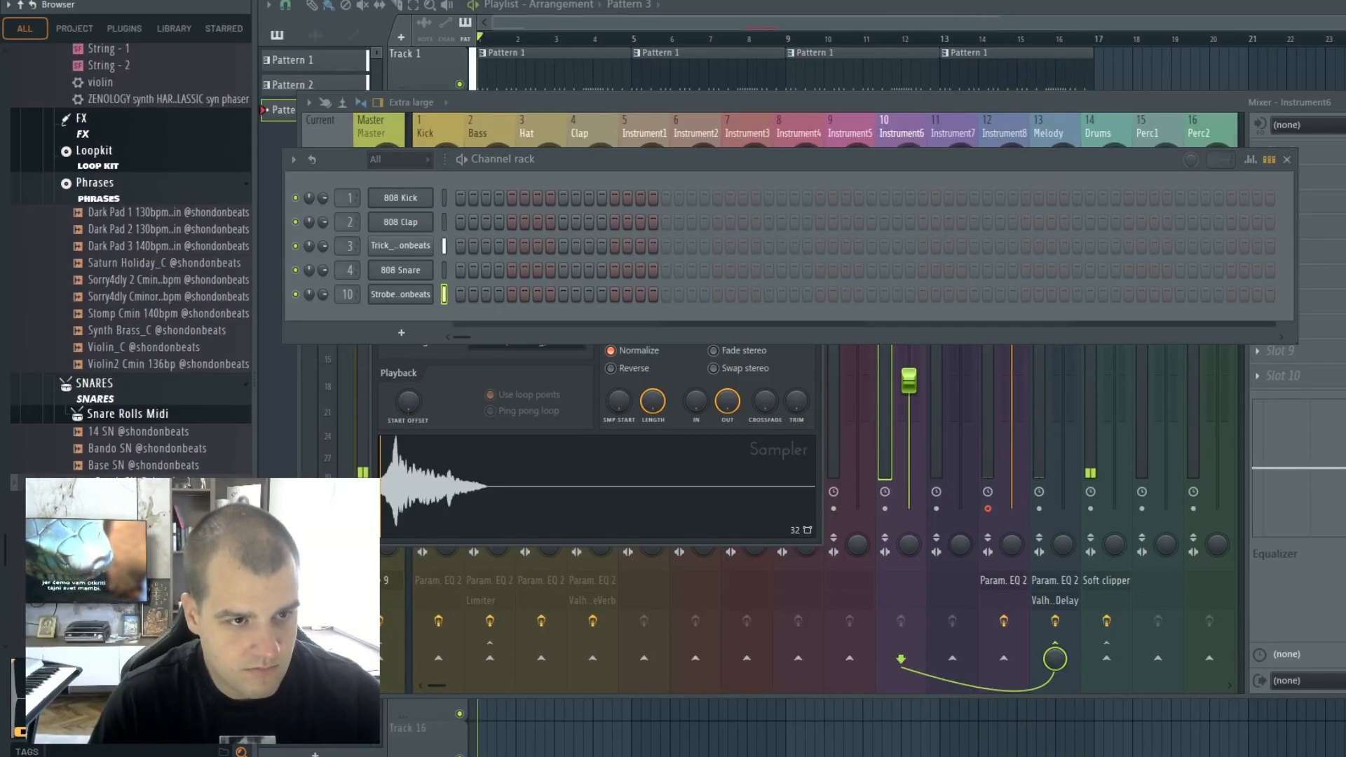
pyautogui.scroll(-3, 165, 453)
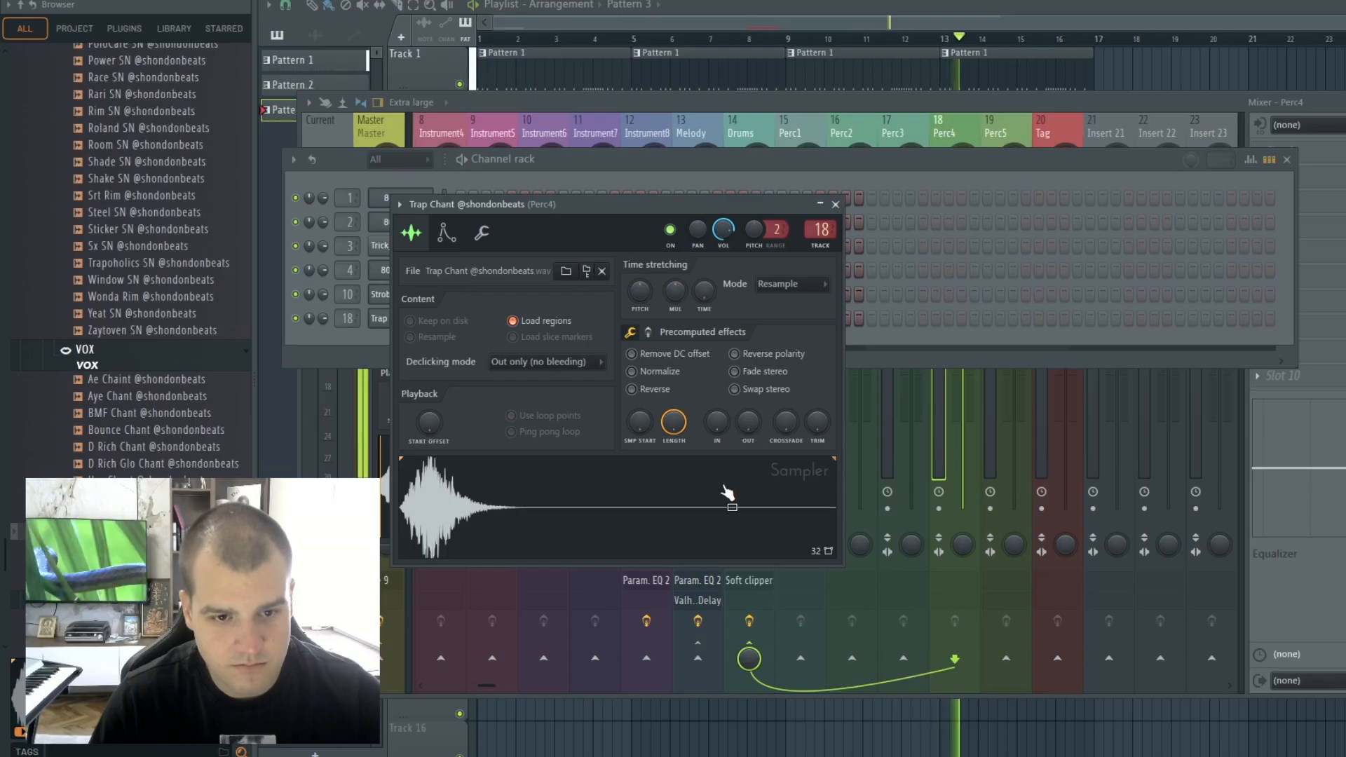
pyautogui.click(972, 467)
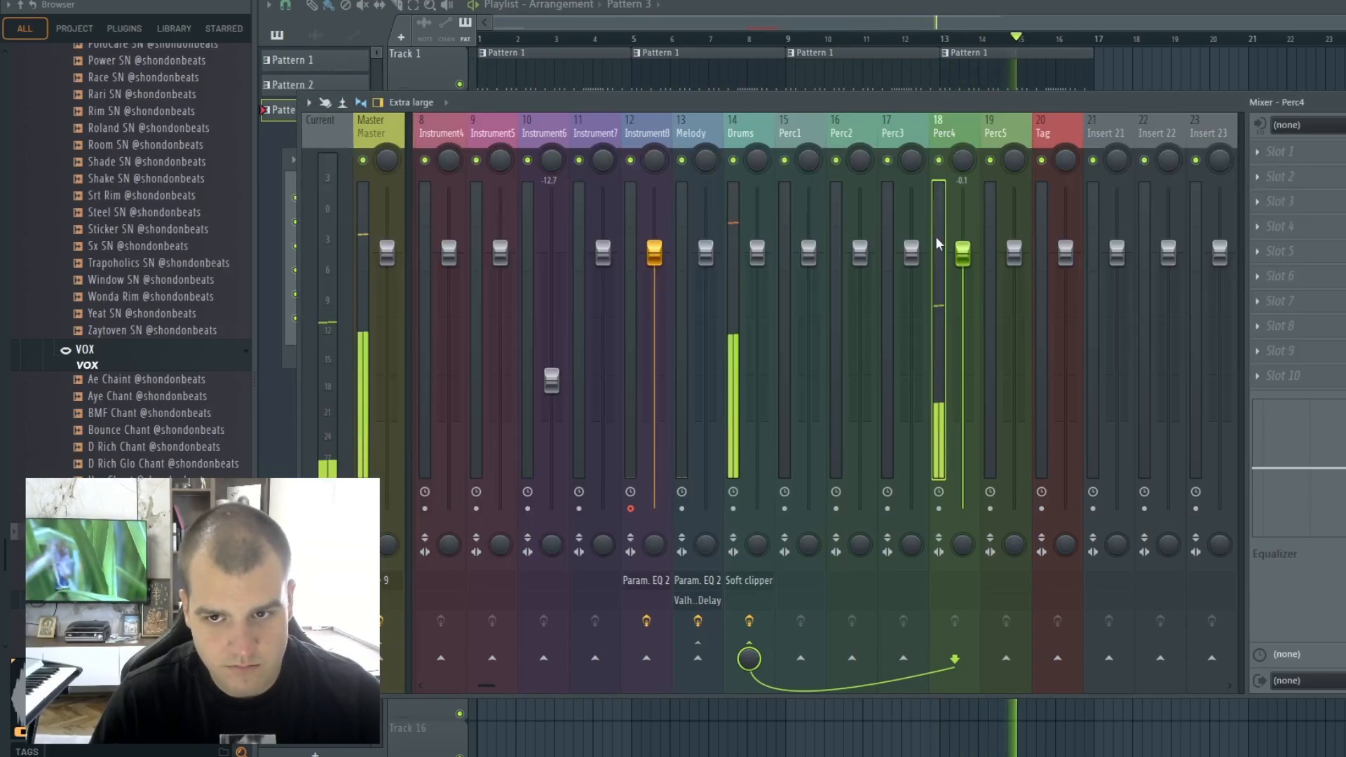
# Fill bars 1 to 16 of playlist Track 4 with Pattern 3 clips, removing any beyond bar 16.
pyautogui.click(1186, 55)
pyautogui.moveTo(589, 426); pyautogui.dragTo(1211, 424)
pyautogui.moveTo(1020, 419); pyautogui.dragTo(889, 160)
pyautogui.rightClick(1133, 196)
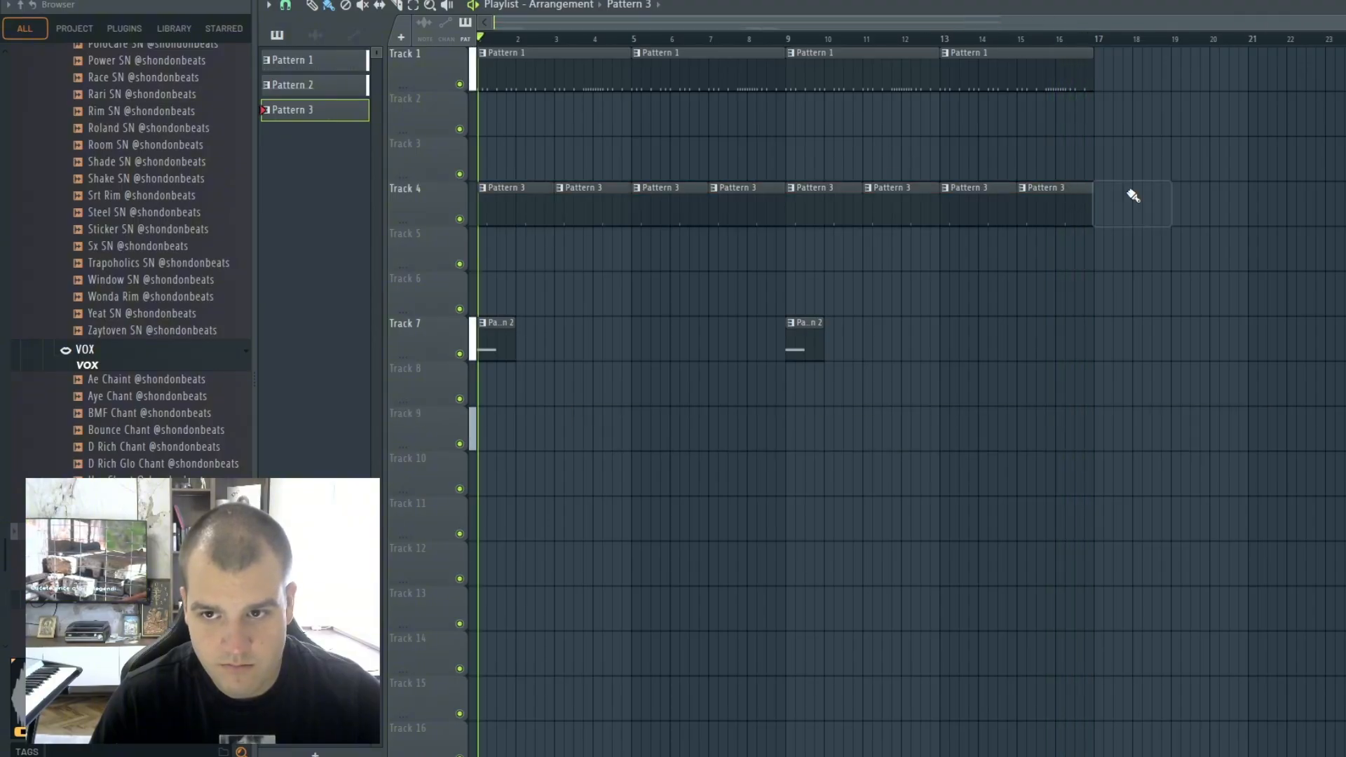
# In a new pattern, load Smach CL into the 808 Snare channel and place claps on steps 9 and 25.
pyautogui.press('F6')
pyautogui.press('F4')
pyautogui.scroll(15, 112, 287)
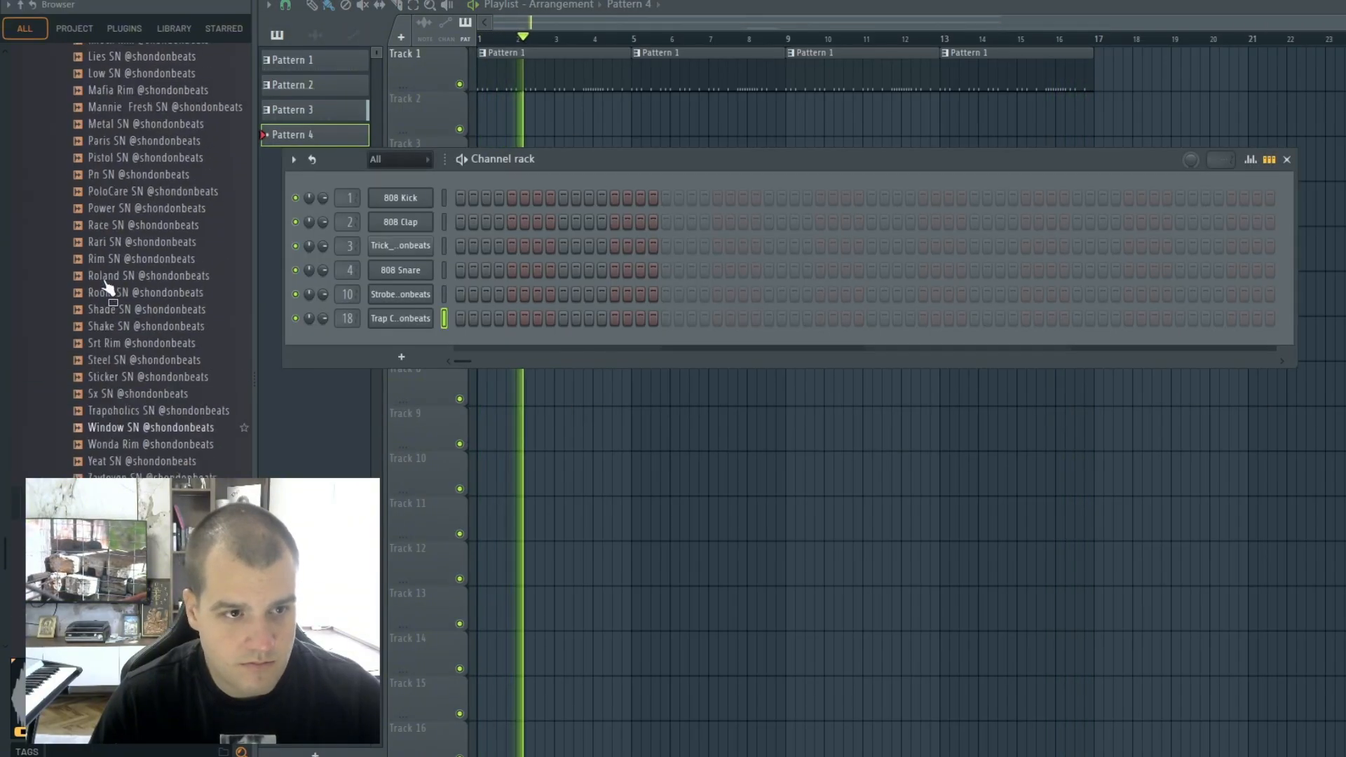
pyautogui.scroll(10, 149, 327)
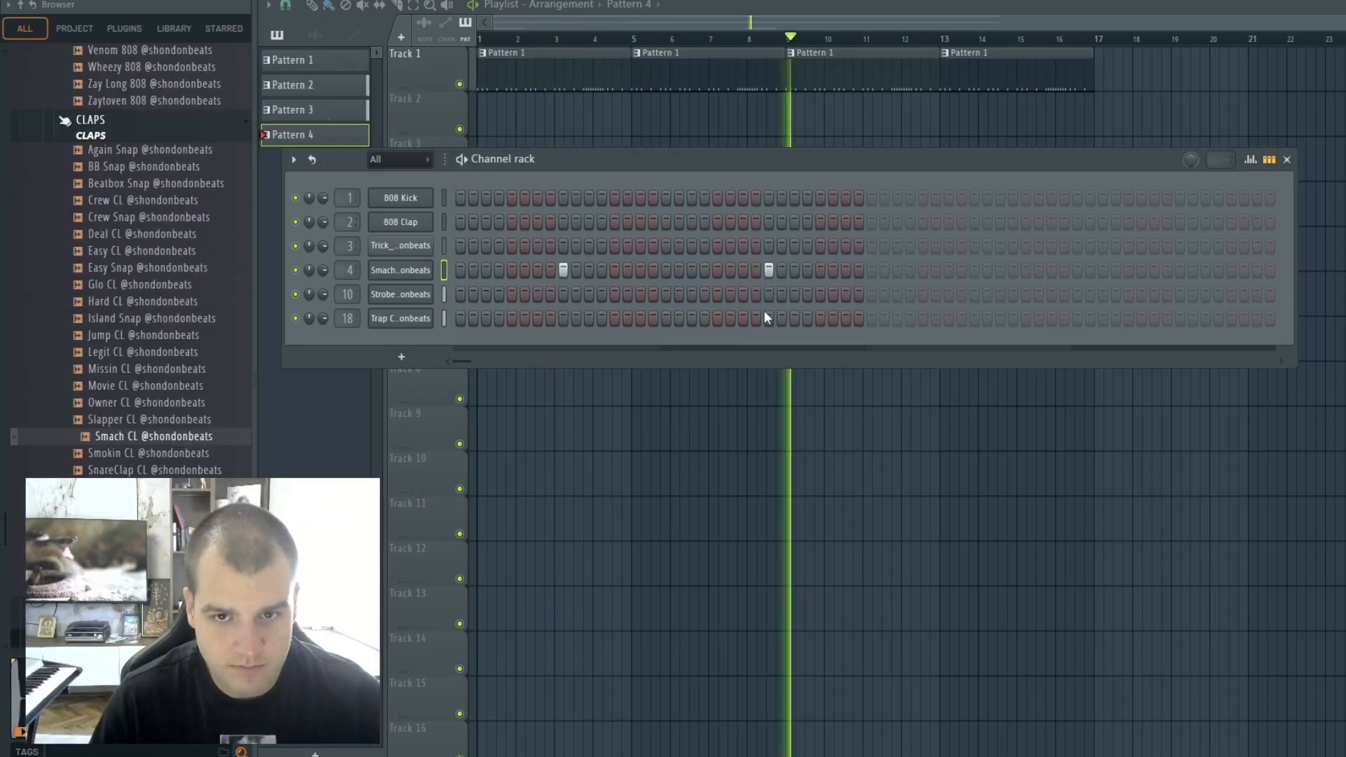
# Fill bars 1 to 16 of playlist Track 2 with Pattern 4 clips, deleting the surplus clips past the end.
pyautogui.press('F6')
pyautogui.moveTo(635, 476); pyautogui.dragTo(1338, 502)
pyautogui.moveTo(1192, 477); pyautogui.dragTo(967, 123)
pyautogui.rightClick(1136, 116)
pyautogui.rightClick(1217, 119)
pyautogui.press('F6')
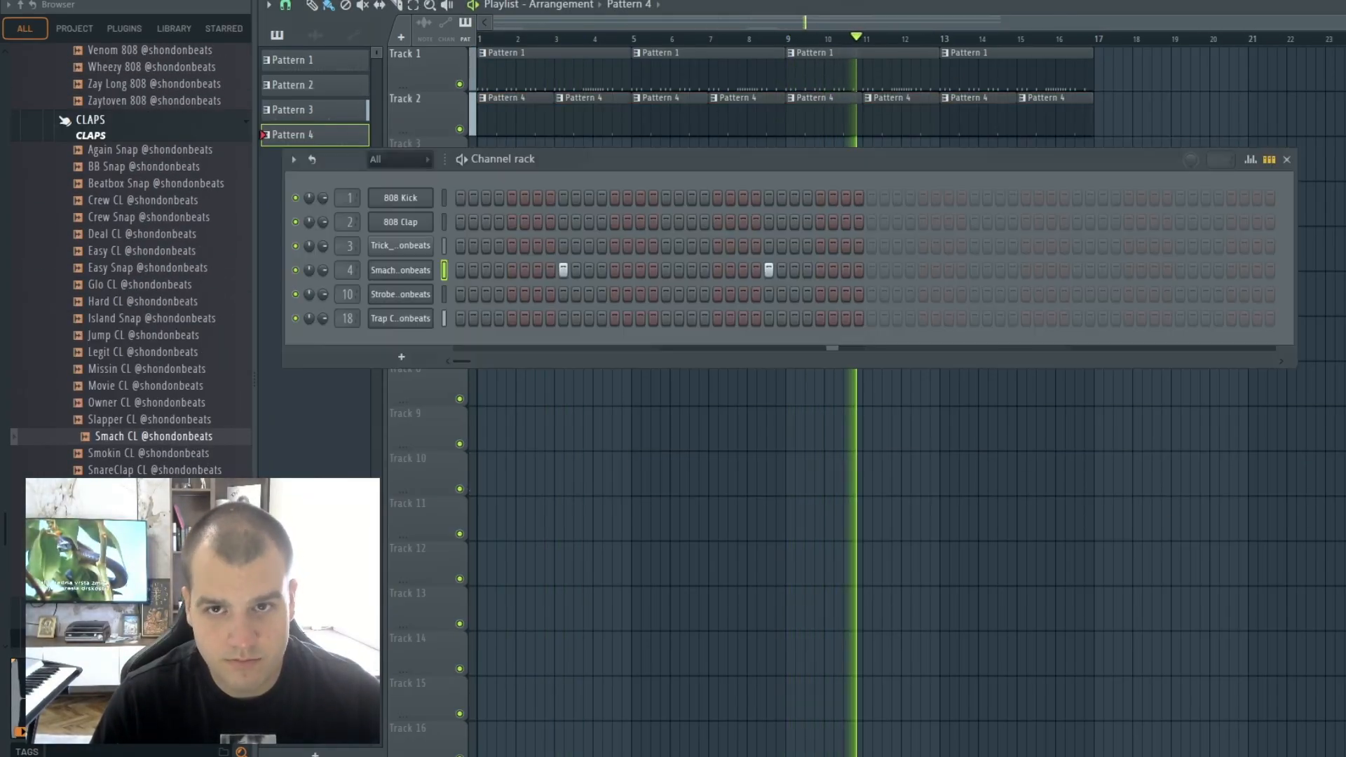
# Lower the Clap mixer fader to about -6.0 dB.
pyautogui.press('F9')
pyautogui.click(596, 259)
pyautogui.rightClick(610, 257)
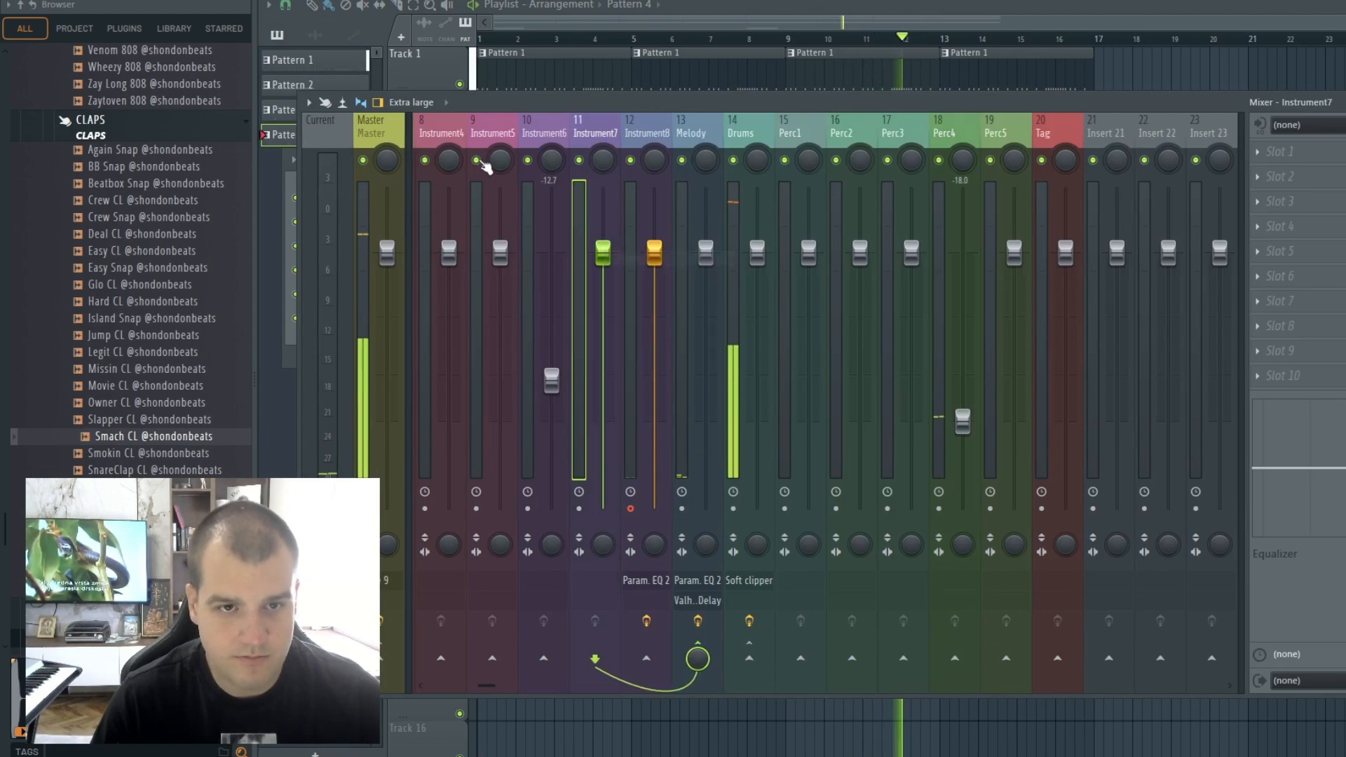
pyautogui.click(468, 132)
pyautogui.scroll(7, 477, 141)
pyautogui.moveTo(598, 257); pyautogui.dragTo(600, 317)
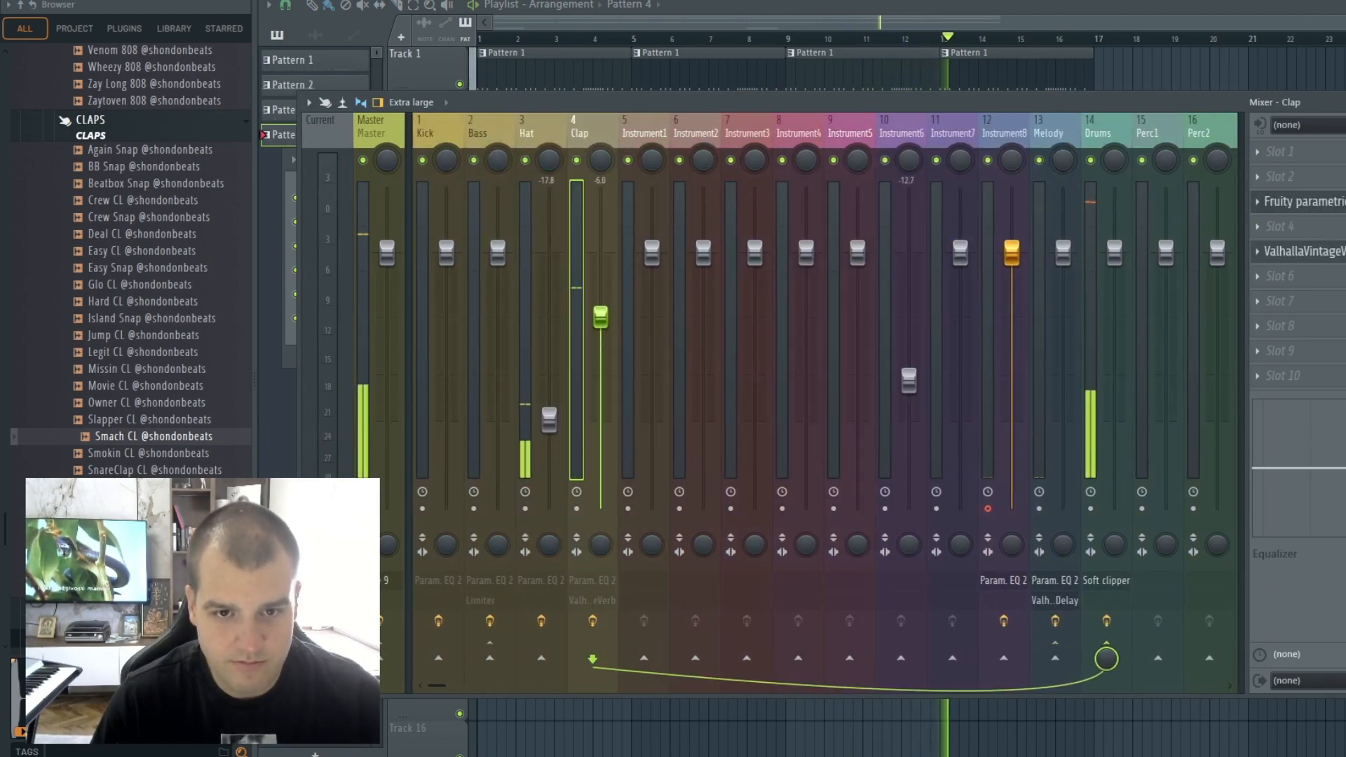
# Load the OG Spinz 808 sample into the 808 Clap channel and create a new pattern.
pyautogui.press('F6')
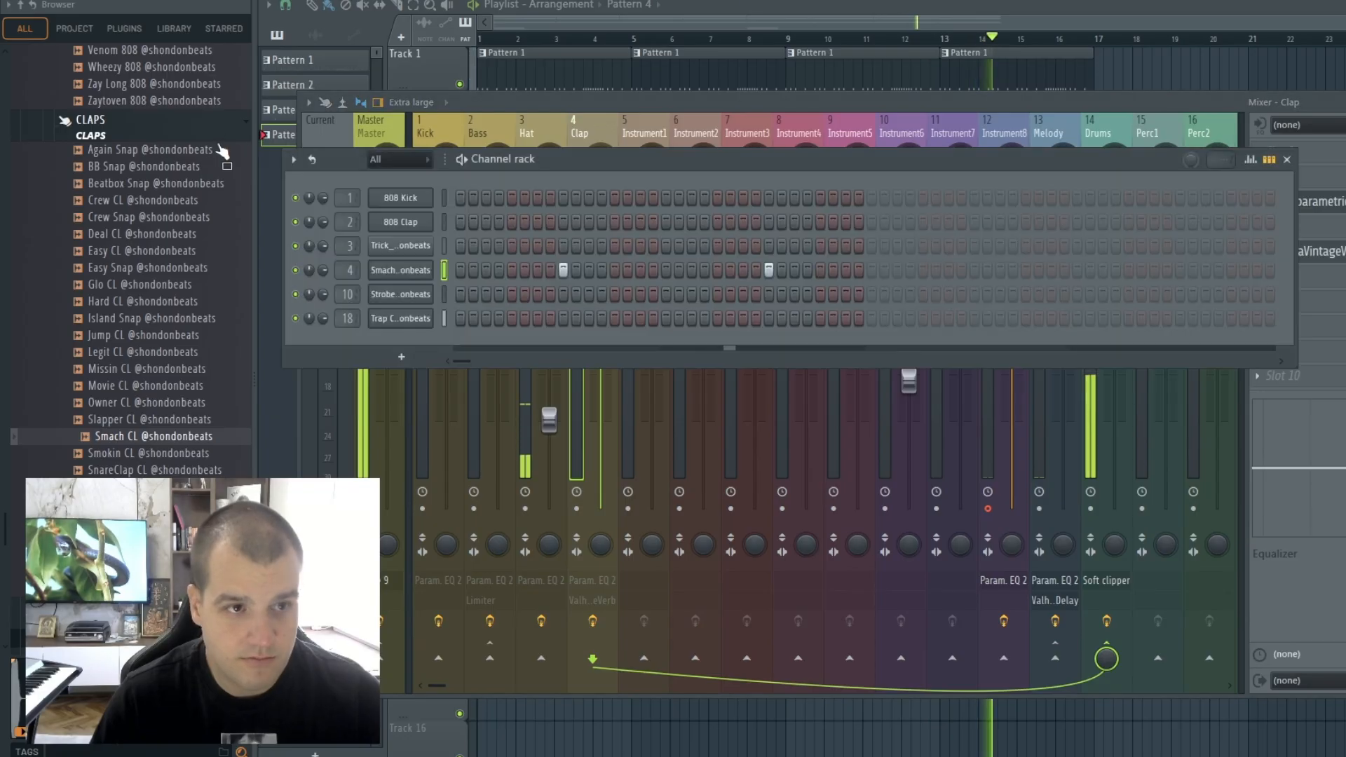
pyautogui.scroll(10, 119, 377)
pyautogui.scroll(1, 117, 373)
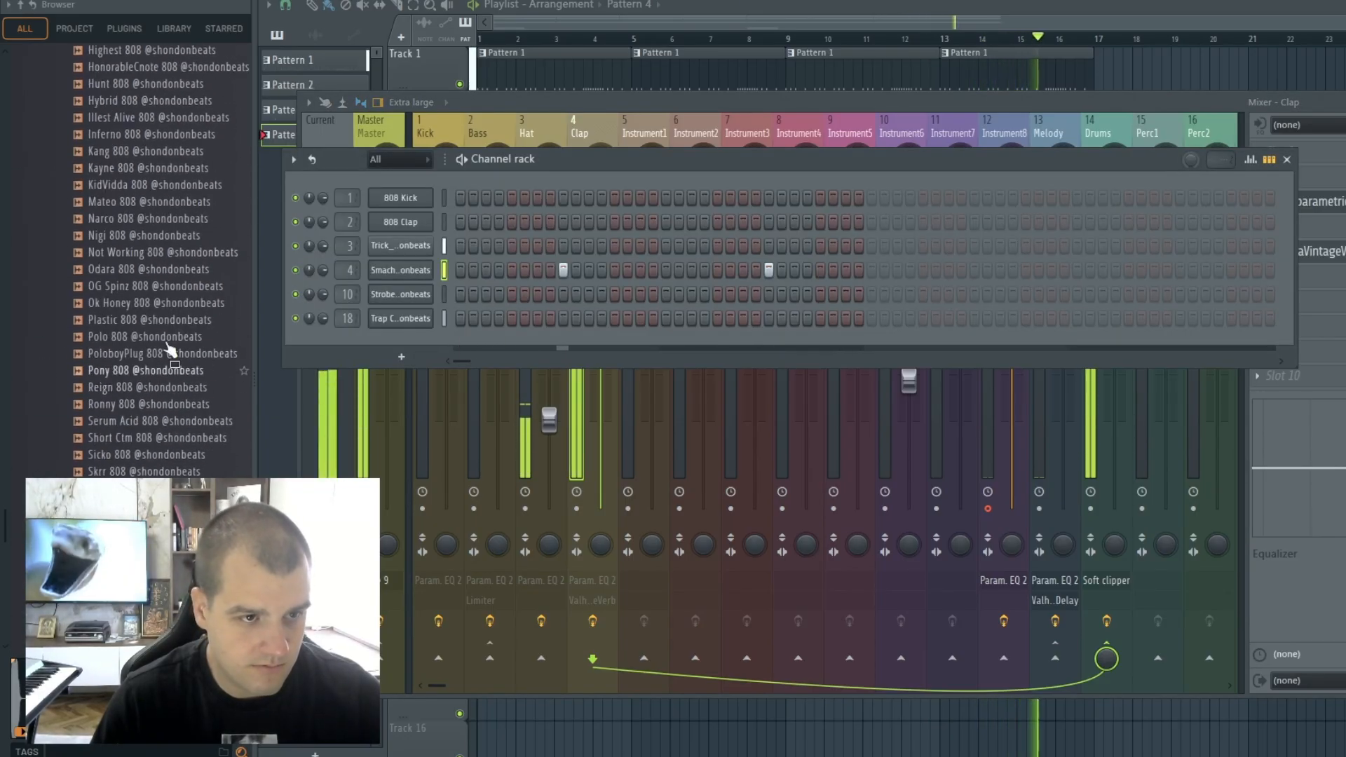
pyautogui.moveTo(168, 286); pyautogui.dragTo(419, 223)
pyautogui.press('F4')
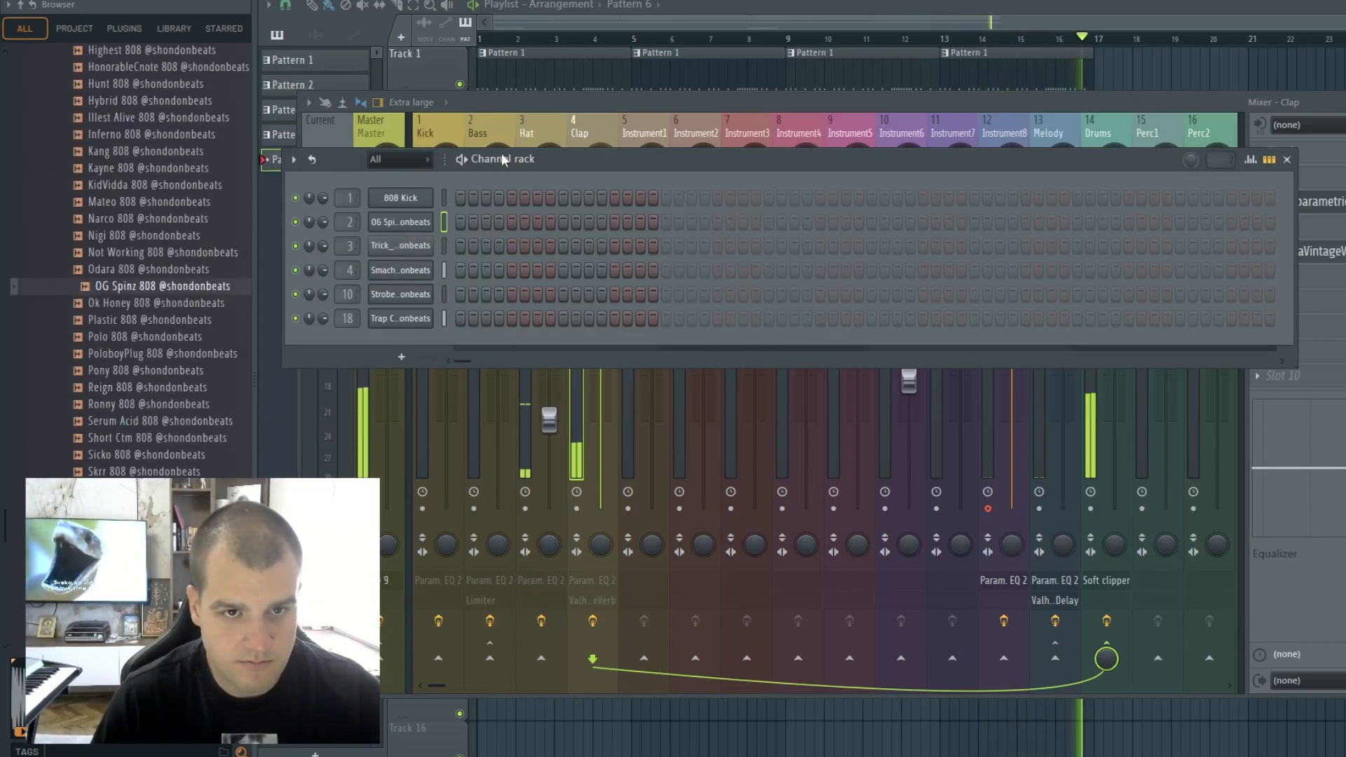
pyautogui.rightClick(416, 225)
pyautogui.press('Escape')
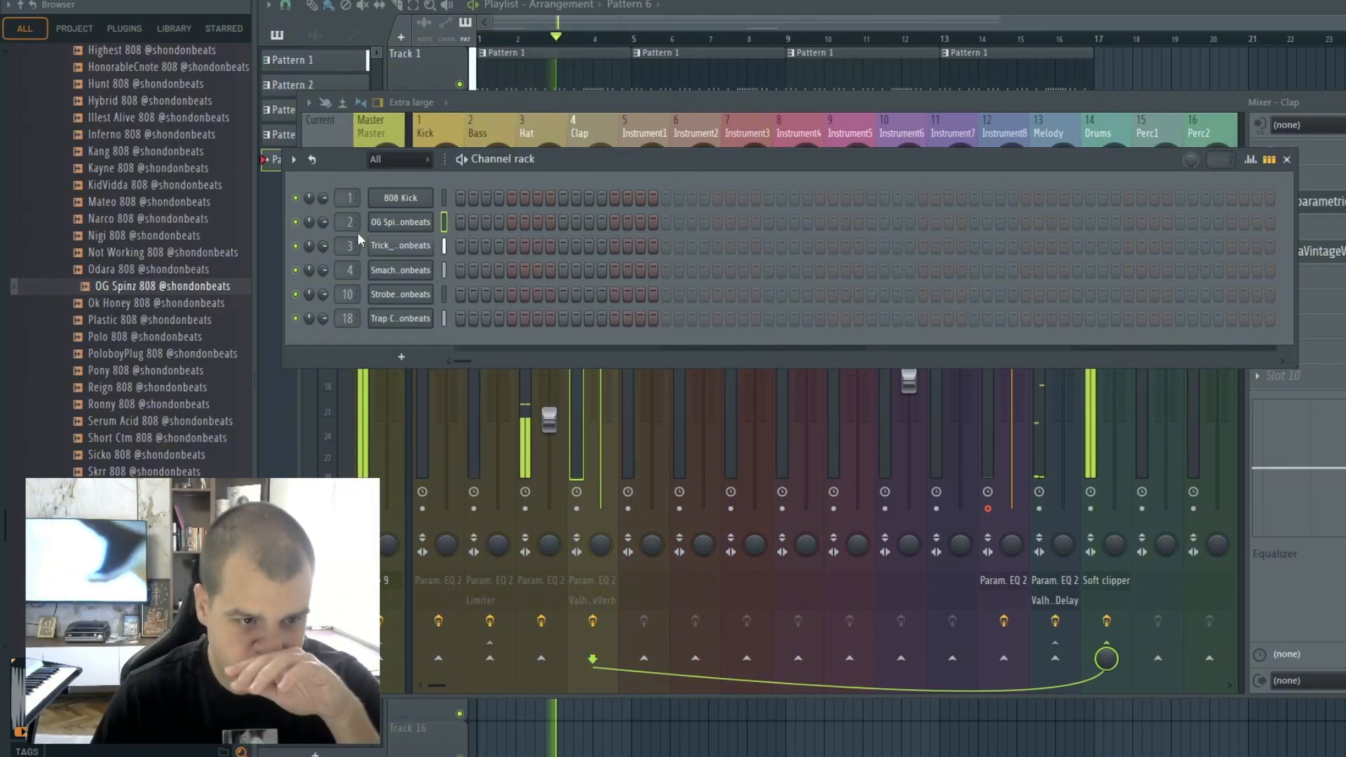
# Add the Shade SN snare as a channel on mixer track 16, with hits on steps 15, 47 and 51.
pyautogui.scroll(-12, 167, 389)
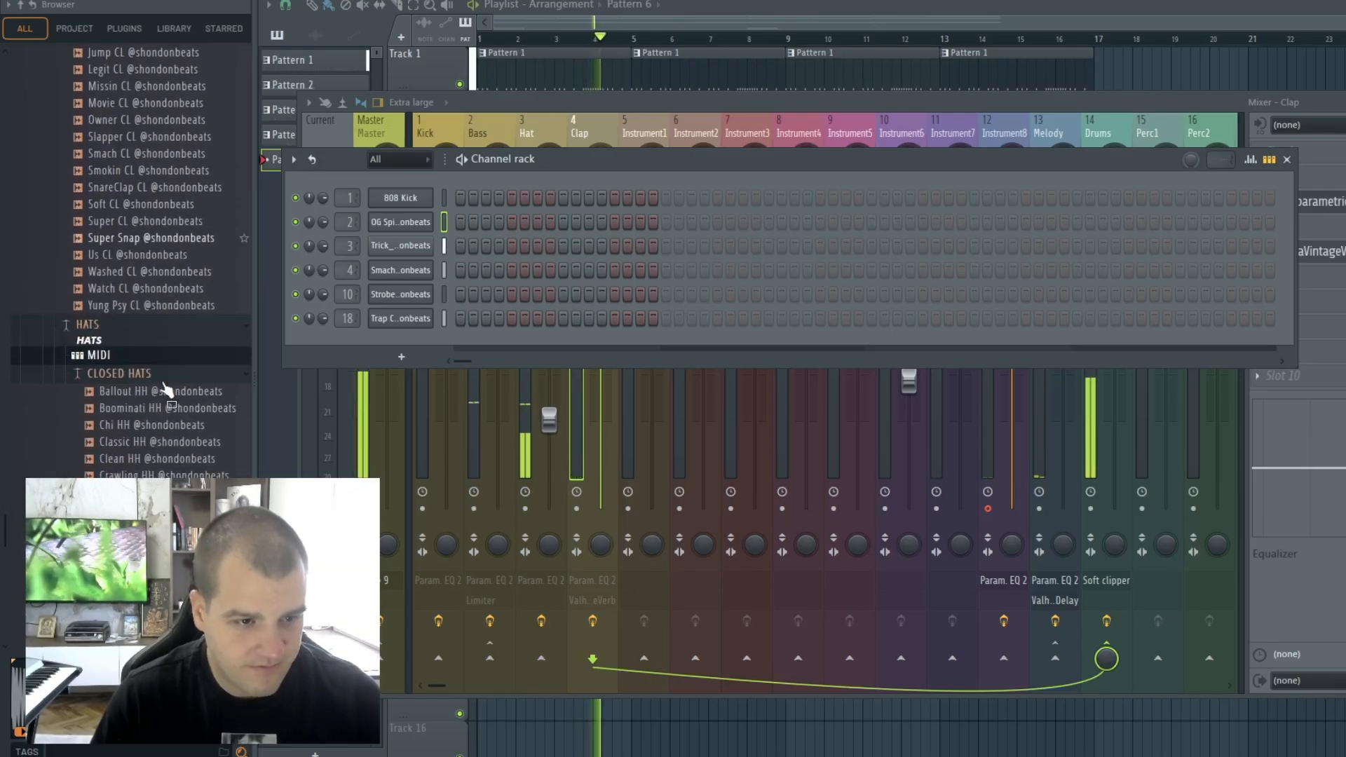
pyautogui.scroll(-12, 166, 390)
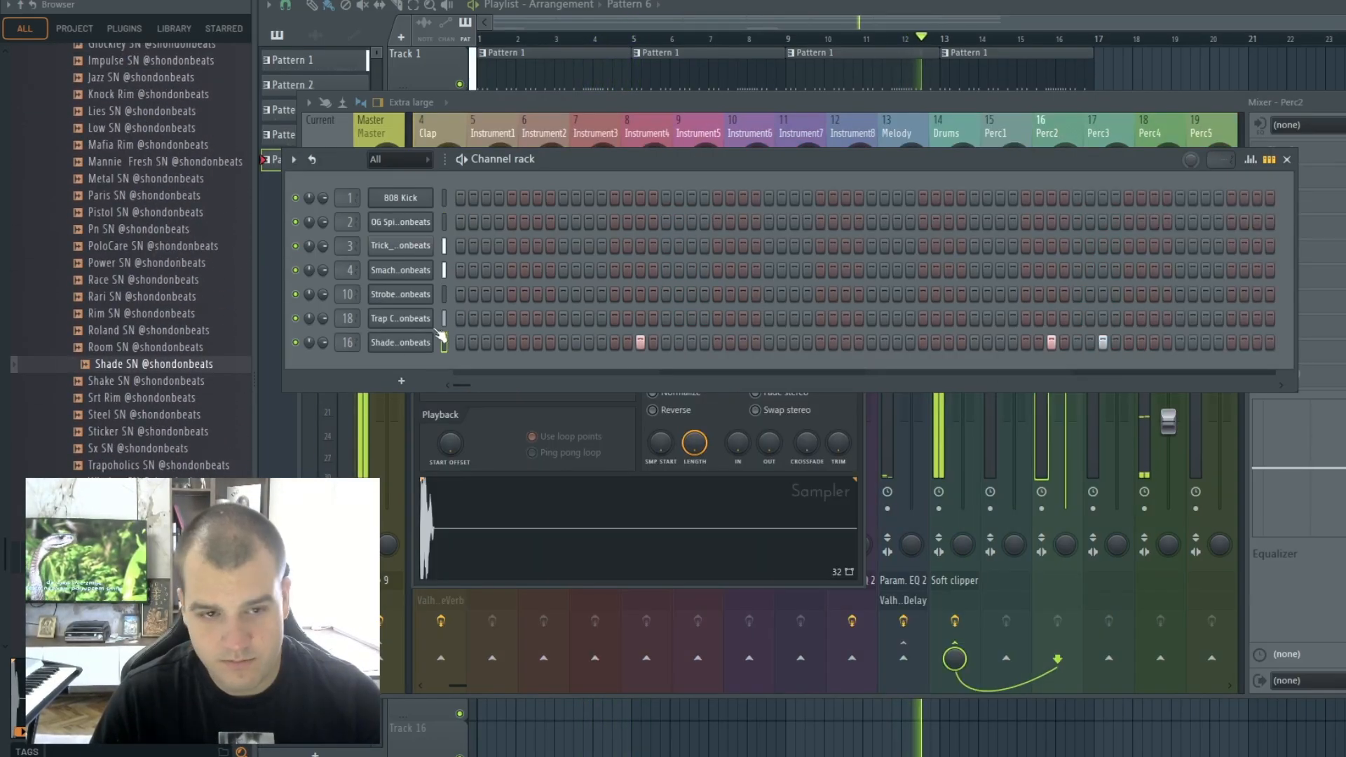
# Select all Shade SN notes in the piano roll and lengthen them to about two steps each.
pyautogui.rightClick(440, 337)
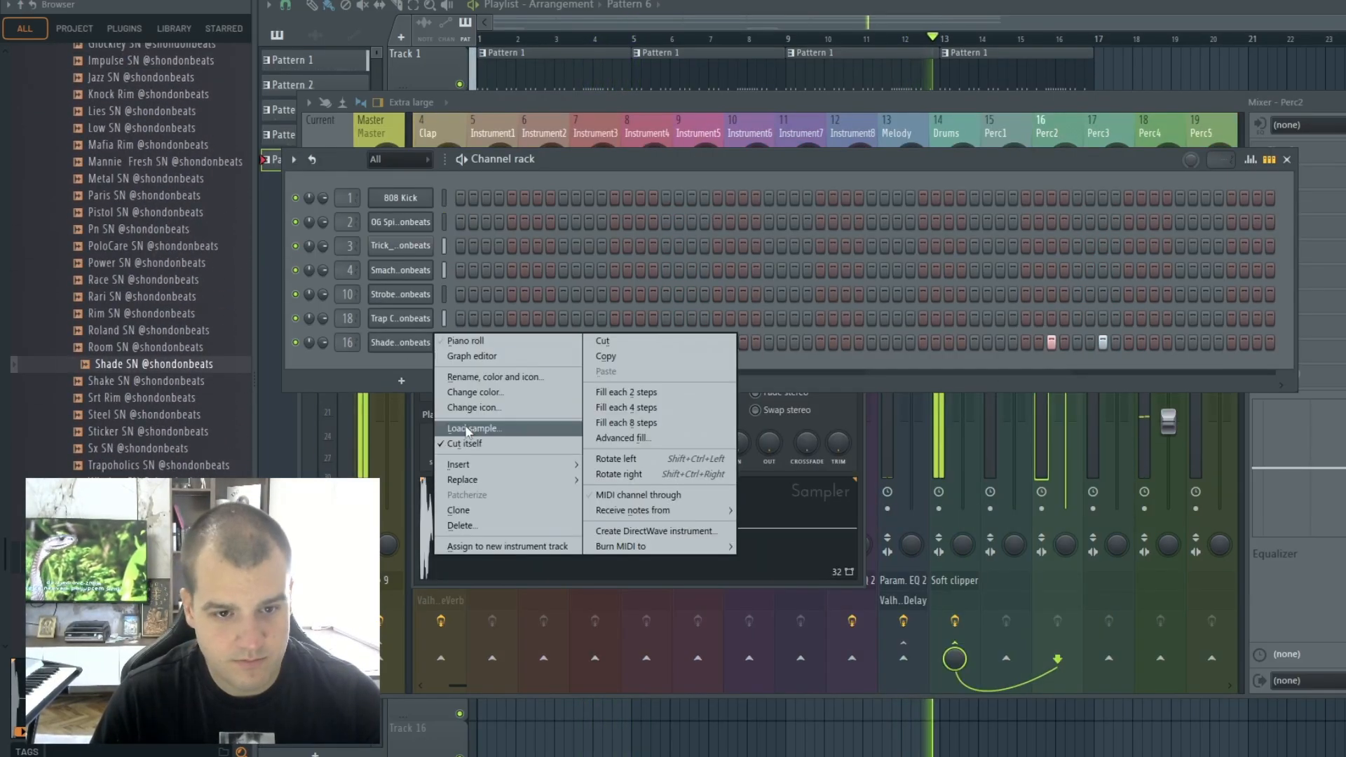
pyautogui.click(515, 335)
pyautogui.hotkey('ctrl', 'a')
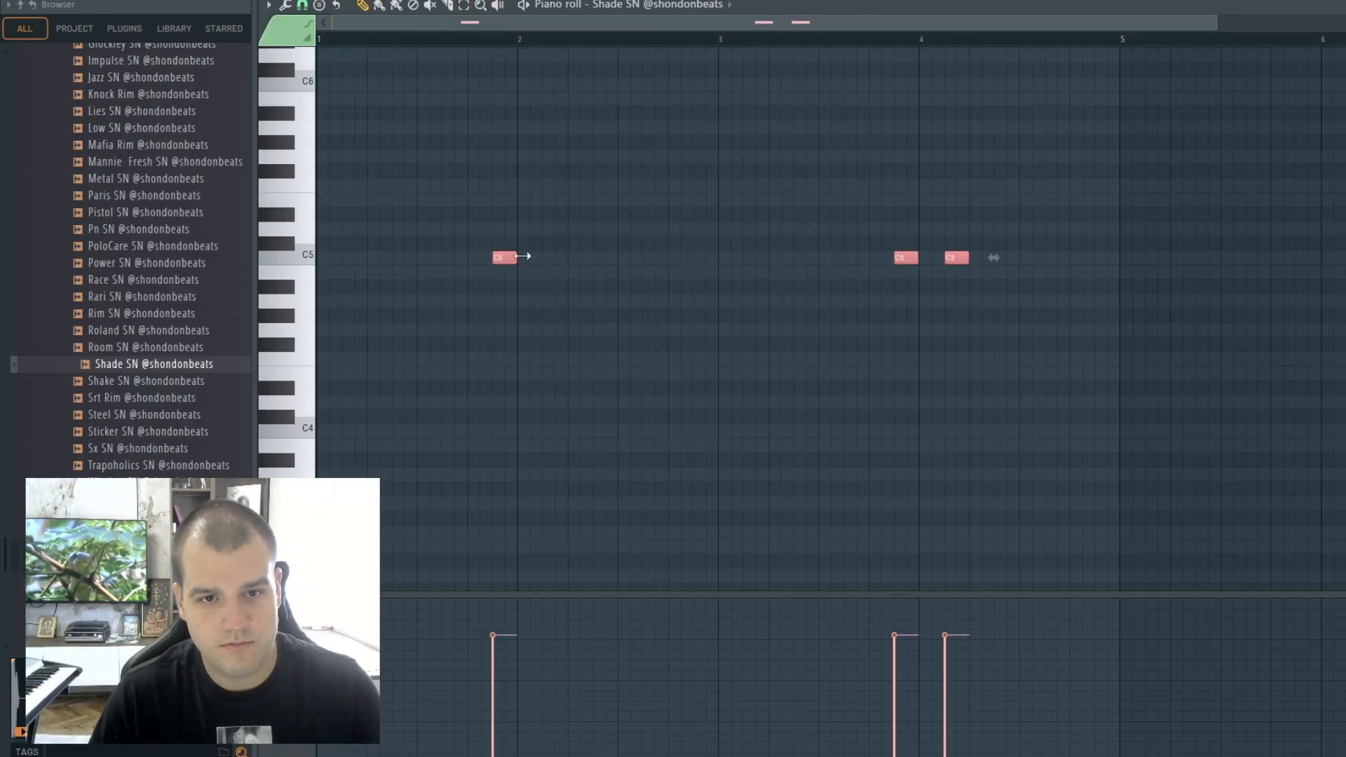
# Duplicate the three Shade SN notes of the first four bars into bars 5 to 8.
pyautogui.scroll(-3, 772, 58)
pyautogui.keyDown('ctrl'); pyautogui.scroll(-2, 775, 53); pyautogui.keyUp('ctrl')
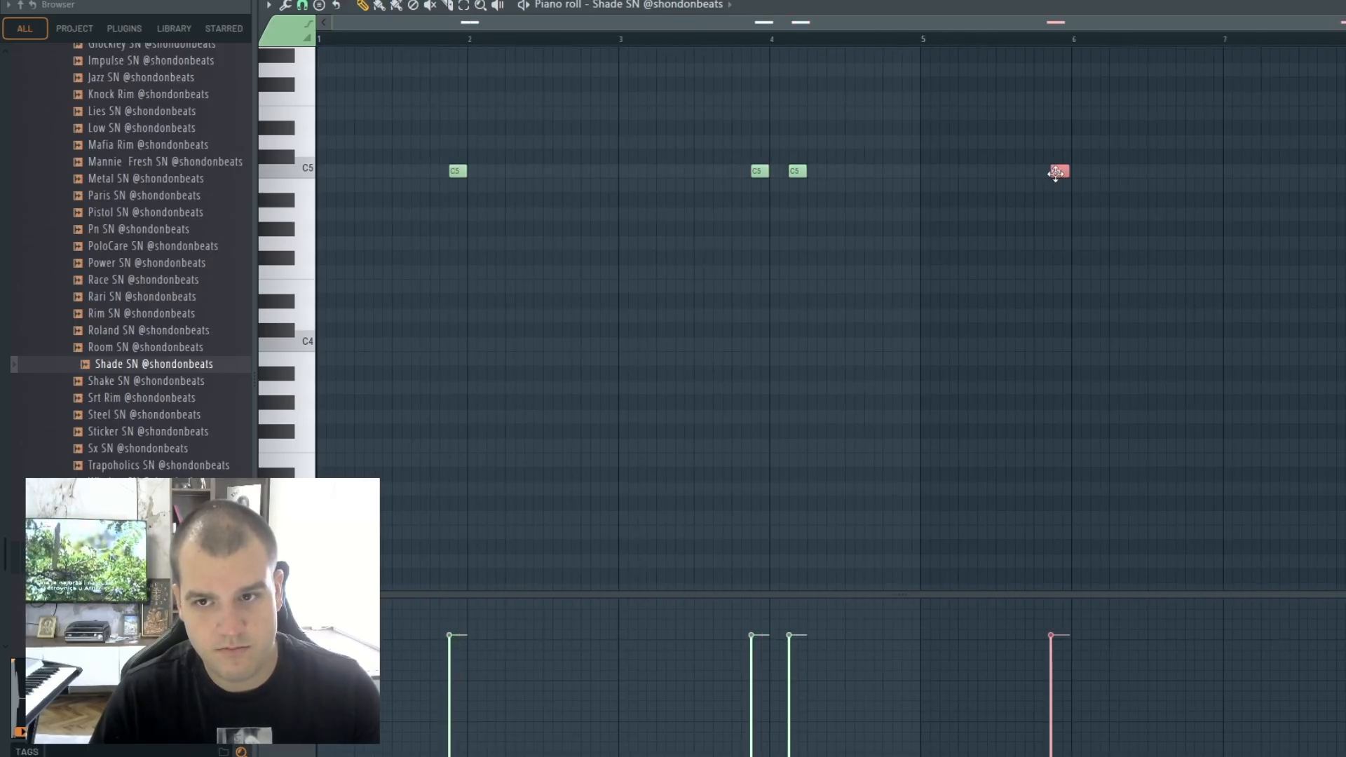
pyautogui.moveTo(803, 22); pyautogui.dragTo(1042, 53)
pyautogui.keyDown('ctrl'); pyautogui.click(1017, 78); pyautogui.keyUp('ctrl')
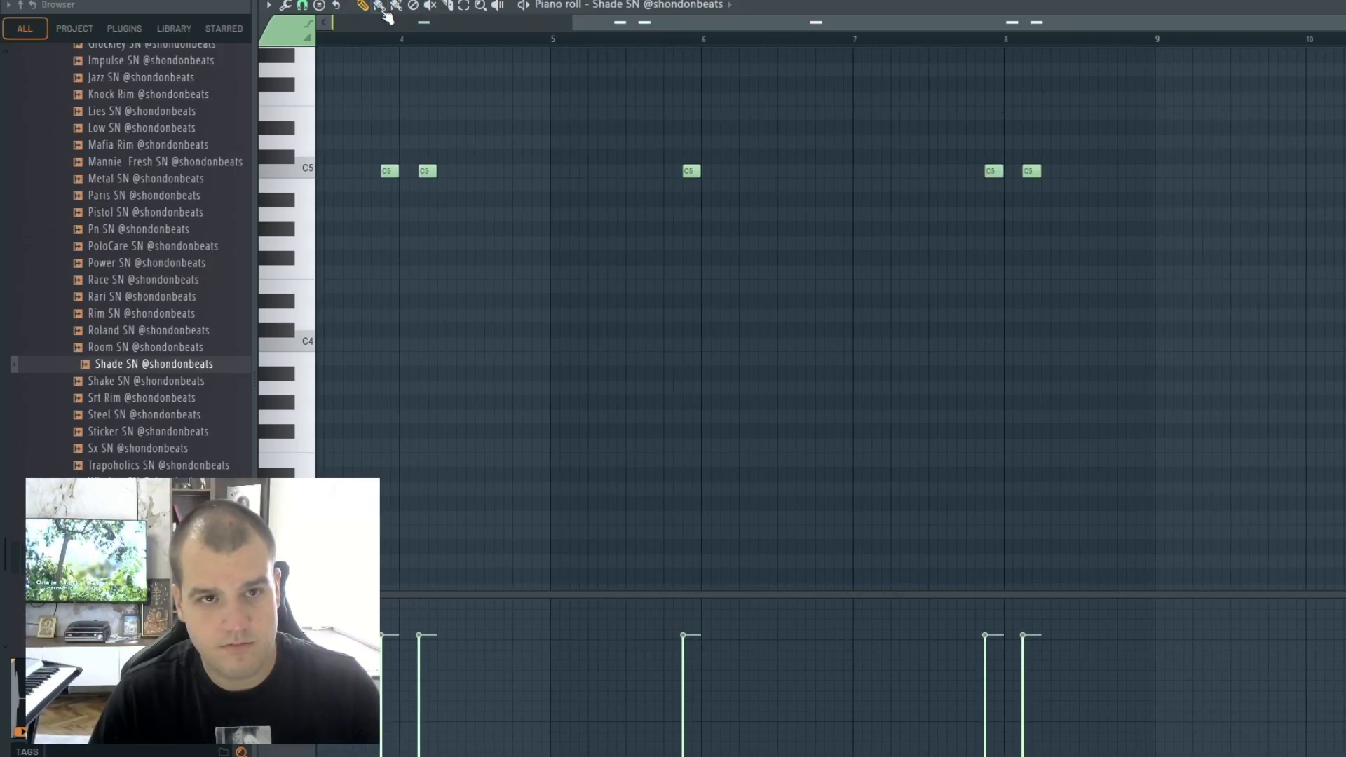
# Draw a roll of six short C5 Shade SN notes early in bar 6 with 1/3-step snap, then restore 1/4-step snap.
pyautogui.click(302, 5)
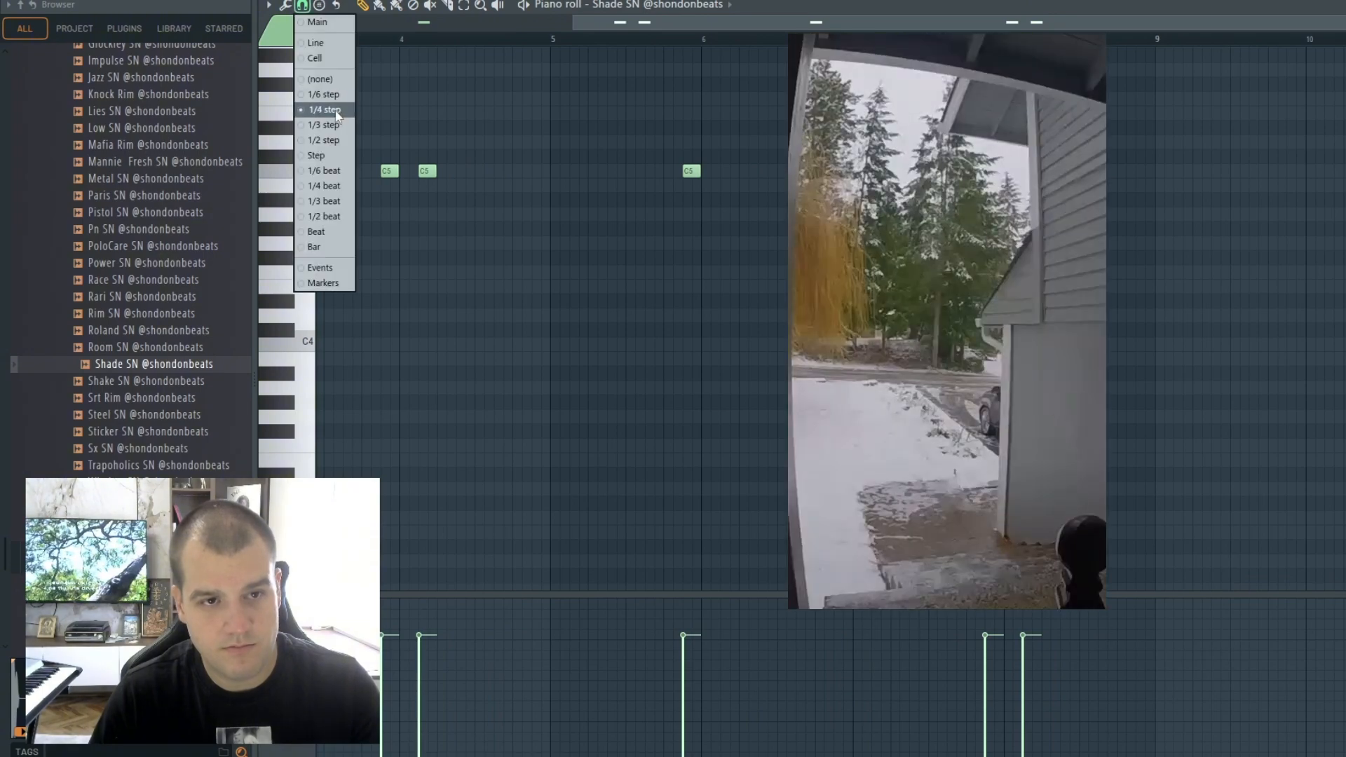
pyautogui.click(335, 127)
pyautogui.click(739, 170)
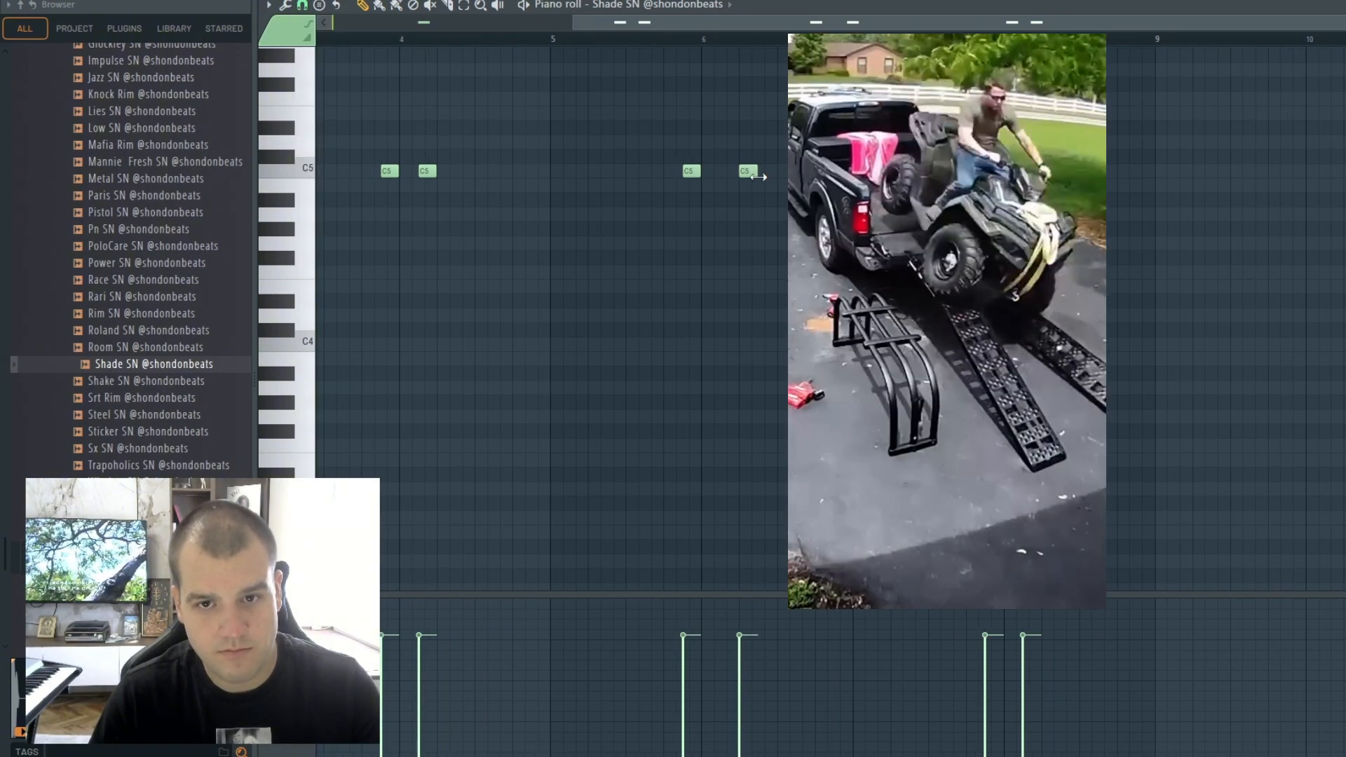
pyautogui.click(746, 170)
pyautogui.click(752, 170)
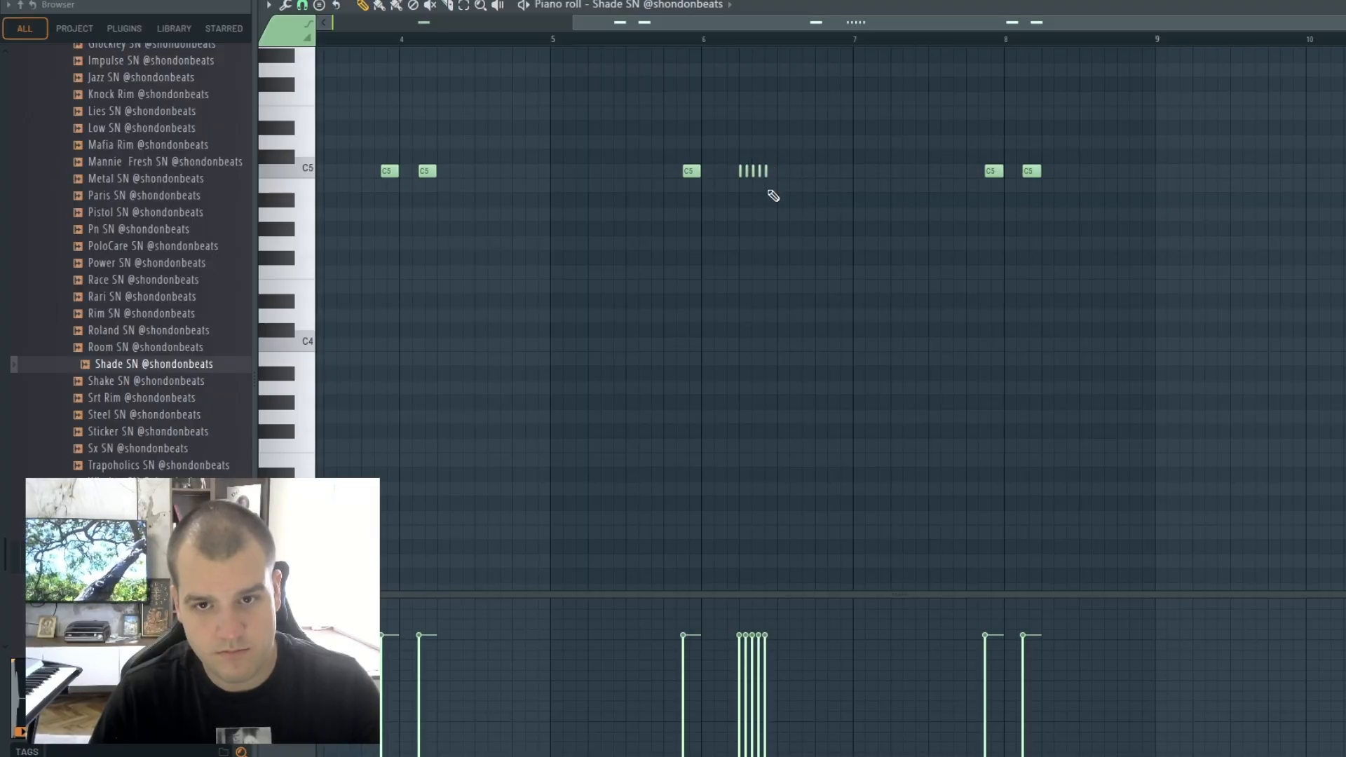
pyautogui.click(308, 6)
pyautogui.click(319, 110)
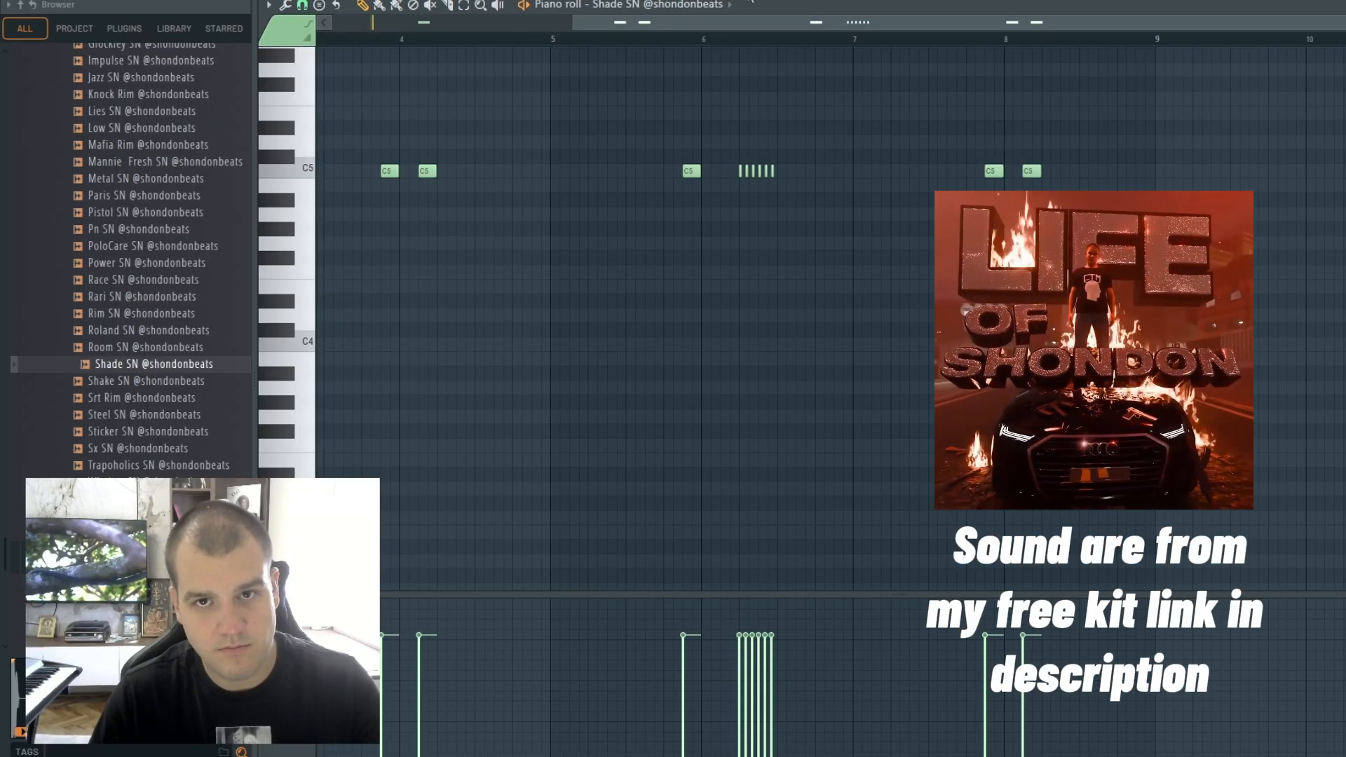
# Place Pattern 6 on playlist Track 5 from bar 1 through bar 16.
pyautogui.press('F5')
pyautogui.moveTo(657, 302)
pyautogui.mouseDown()
pyautogui.moveTo(776, 315)
pyautogui.moveTo(902, 244)
pyautogui.mouseUp()
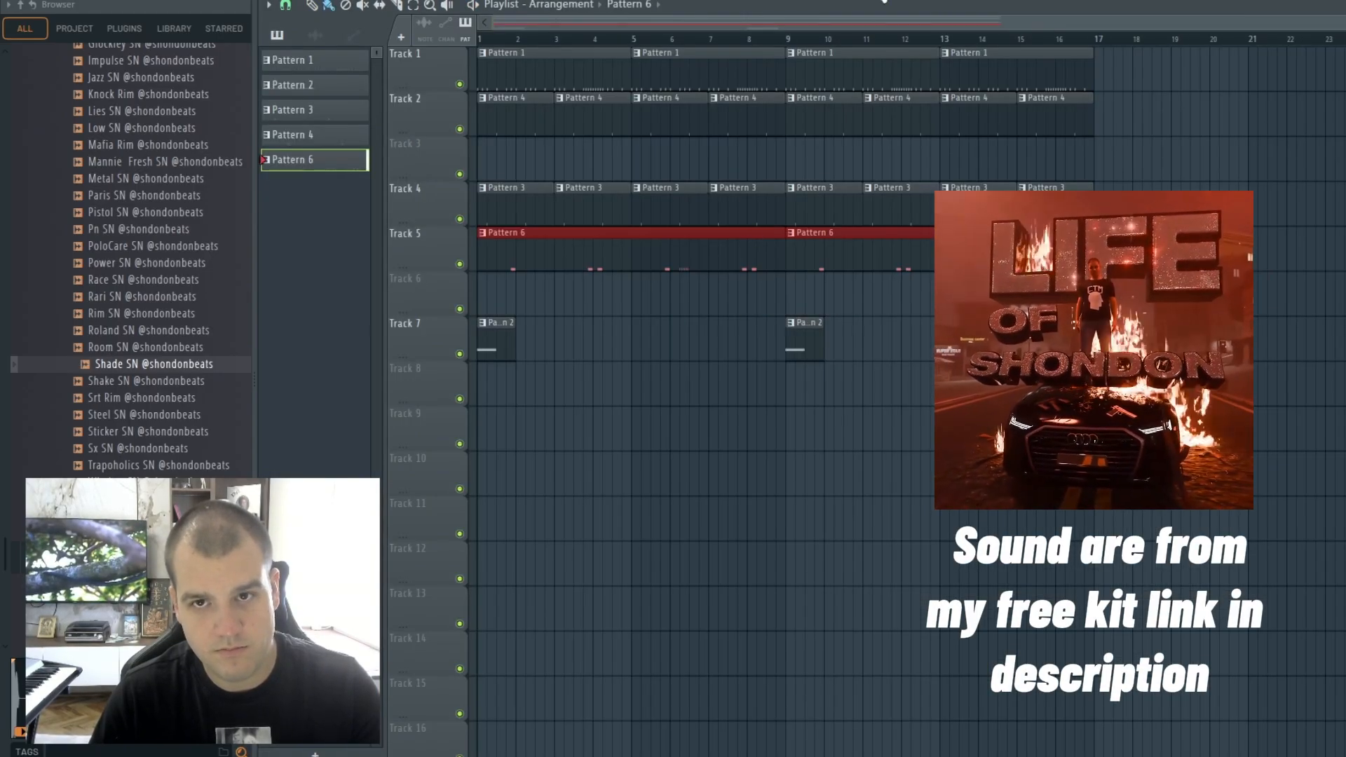
# Add Fruity parametric EQ 2 with a low cut to the Perc2 mixer track and lower its fader to about -14.2 dB.
pyautogui.press('F9')
pyautogui.click(1258, 227)
pyautogui.moveTo(1278, 246)
pyautogui.click(1122, 729)
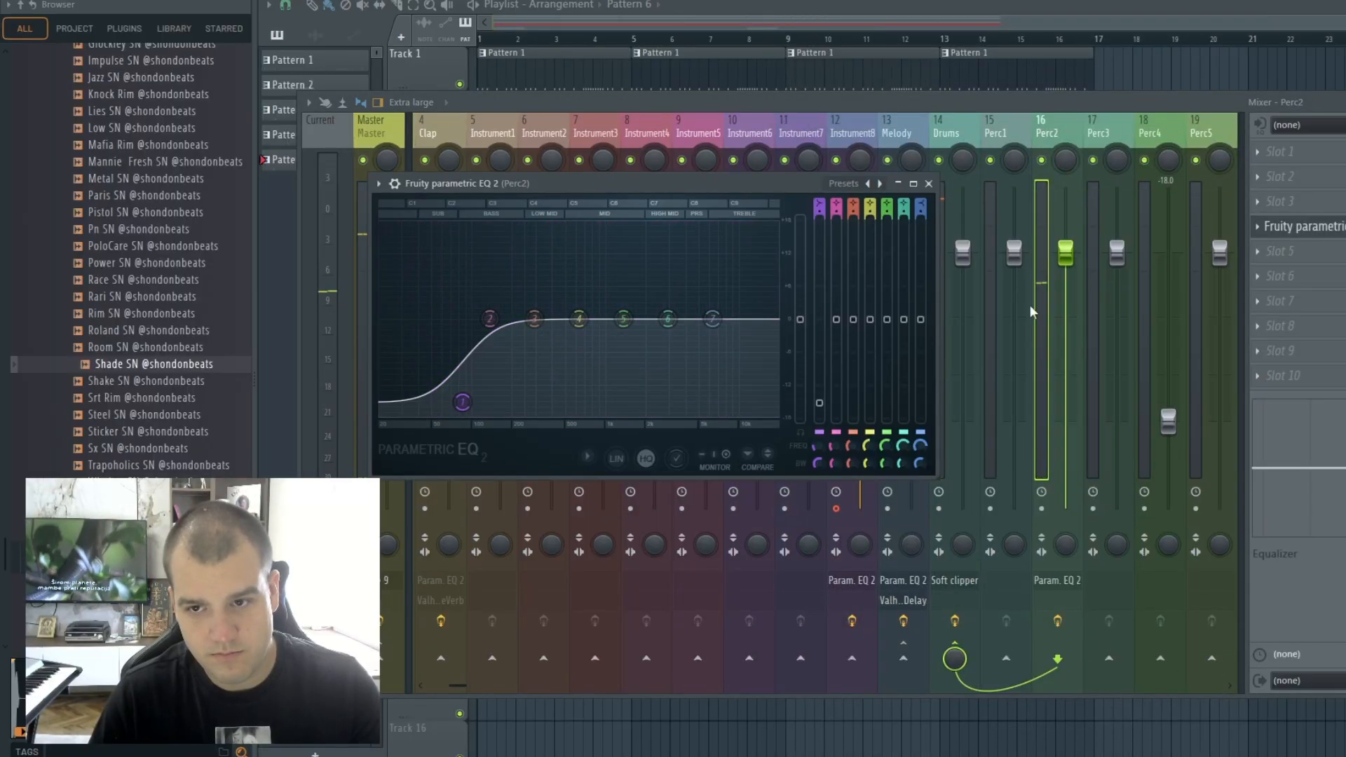
pyautogui.moveTo(1065, 253); pyautogui.dragTo(1065, 375)
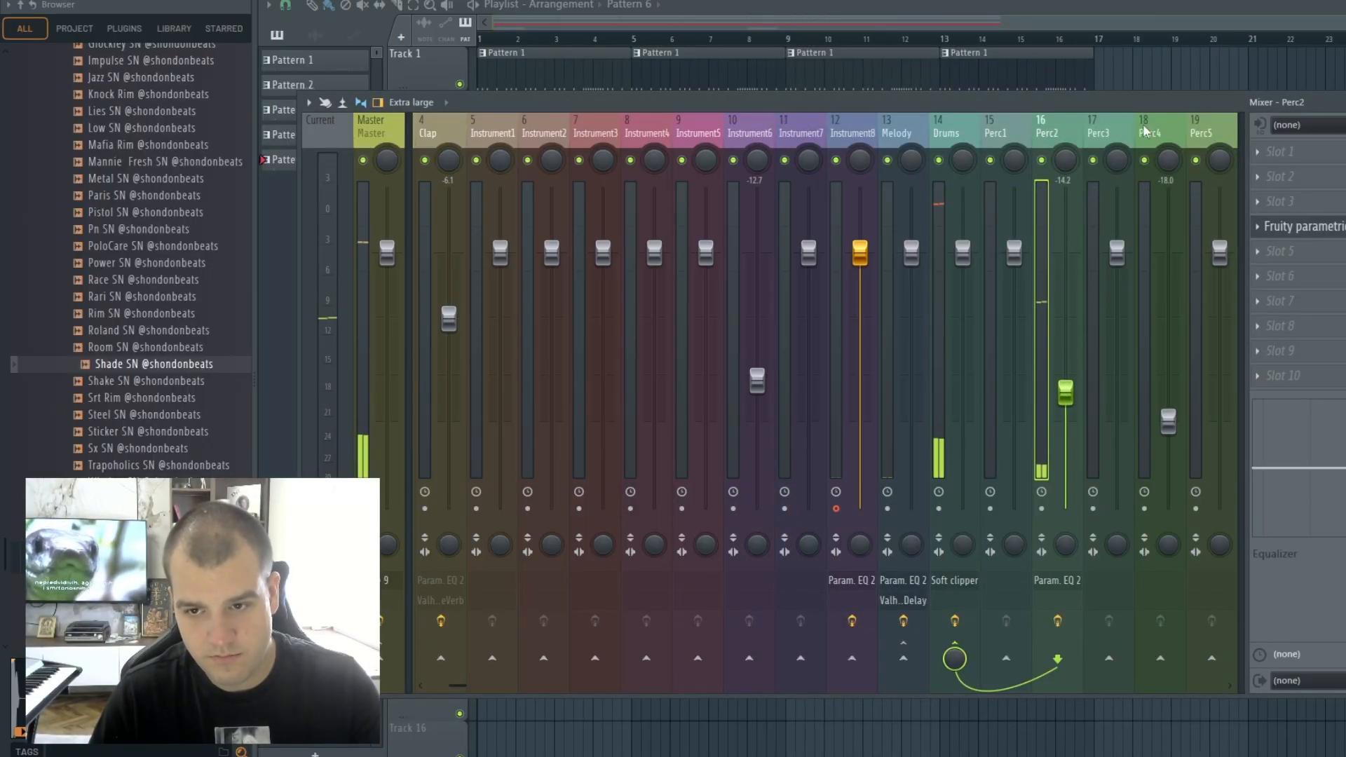
pyautogui.press('F9')
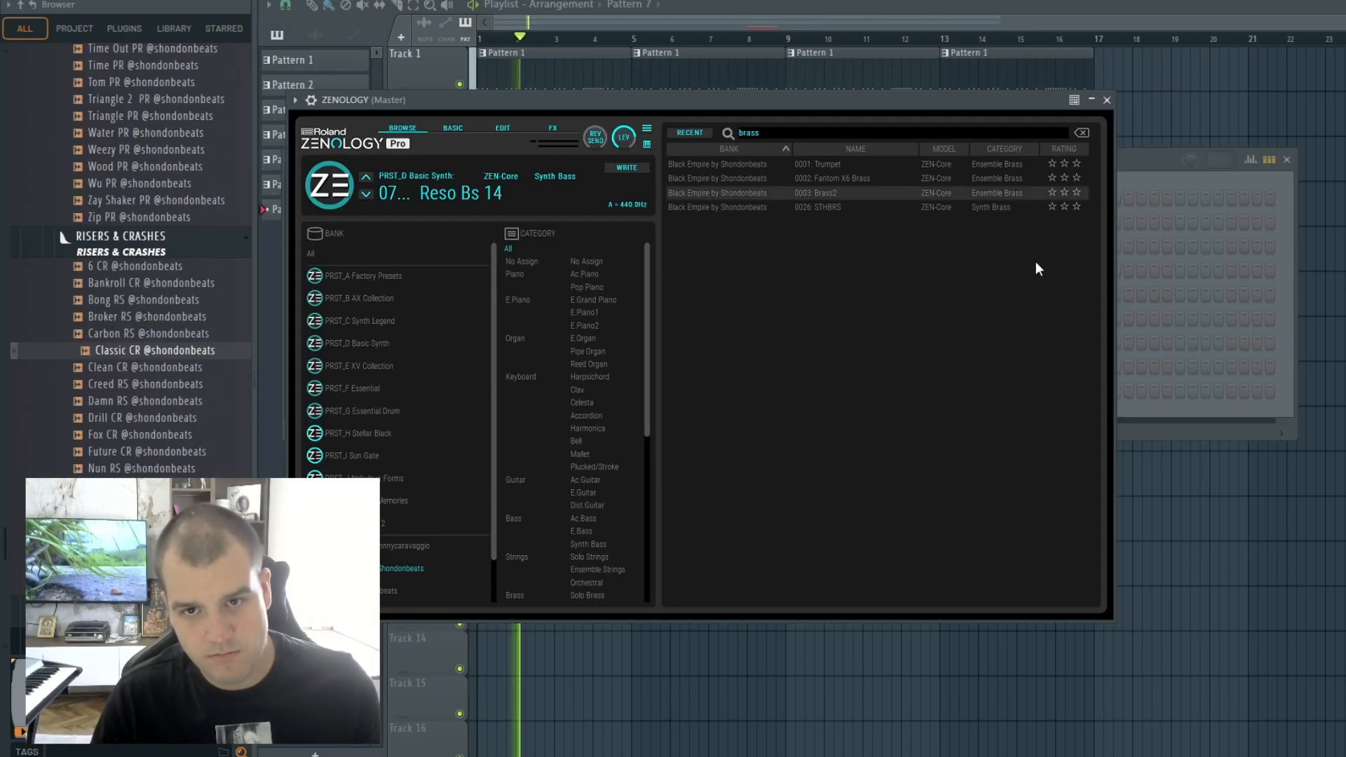
# Load the Fantom X6 Brass preset in ZENOLOGY and assign its channel to mixer track 5.
pyautogui.click(855, 176)
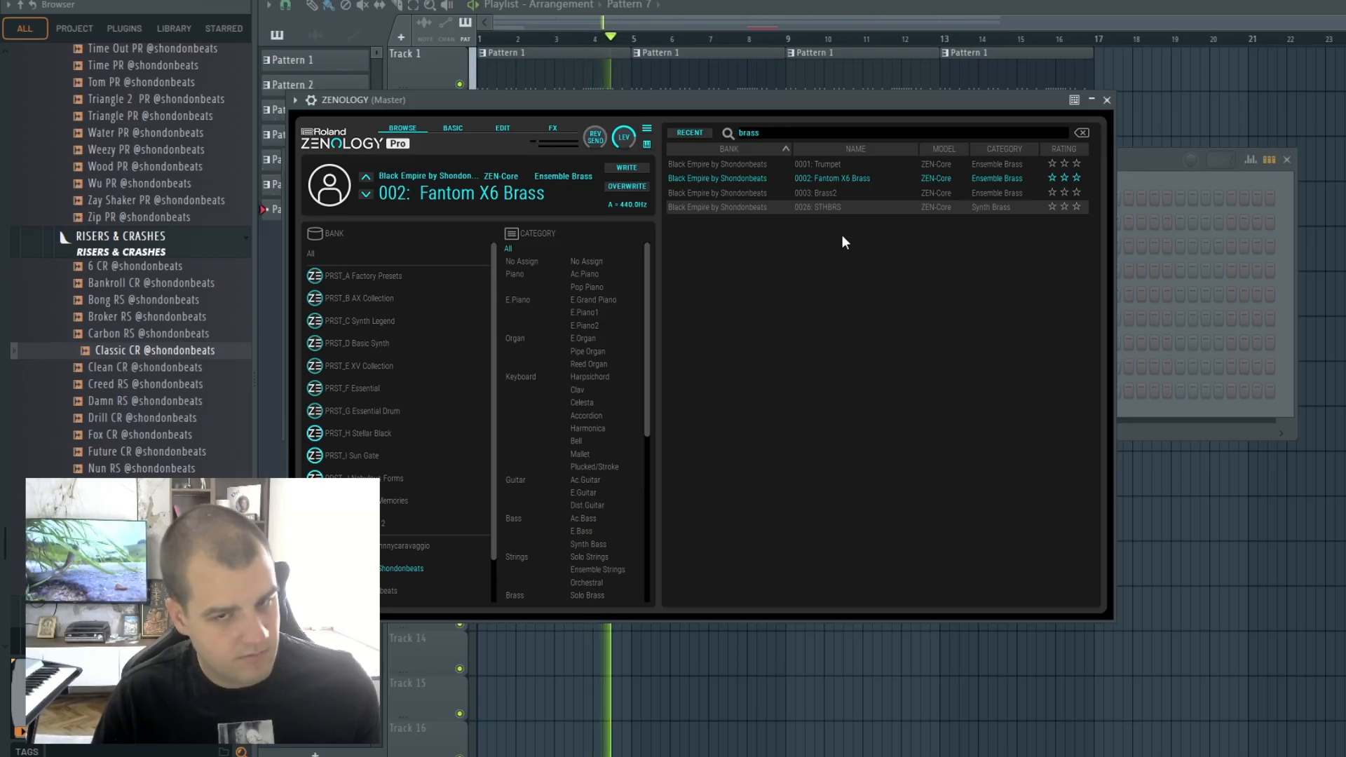
pyautogui.click(1122, 181)
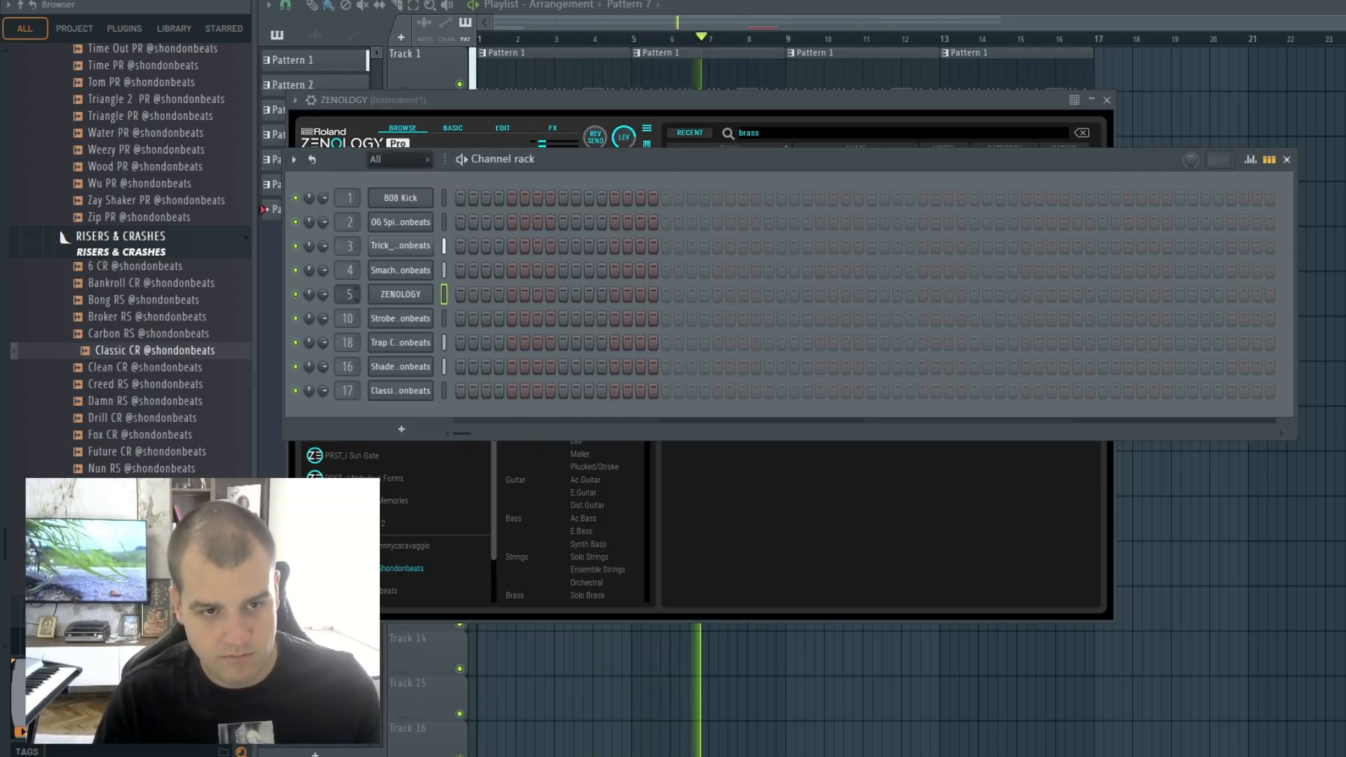
# Delete the last chord of bar 2 in the ZENOLOGY piano roll and duplicate the remaining chords into bars 3 and 4.
pyautogui.rightClick(401, 304)
pyautogui.click(462, 293)
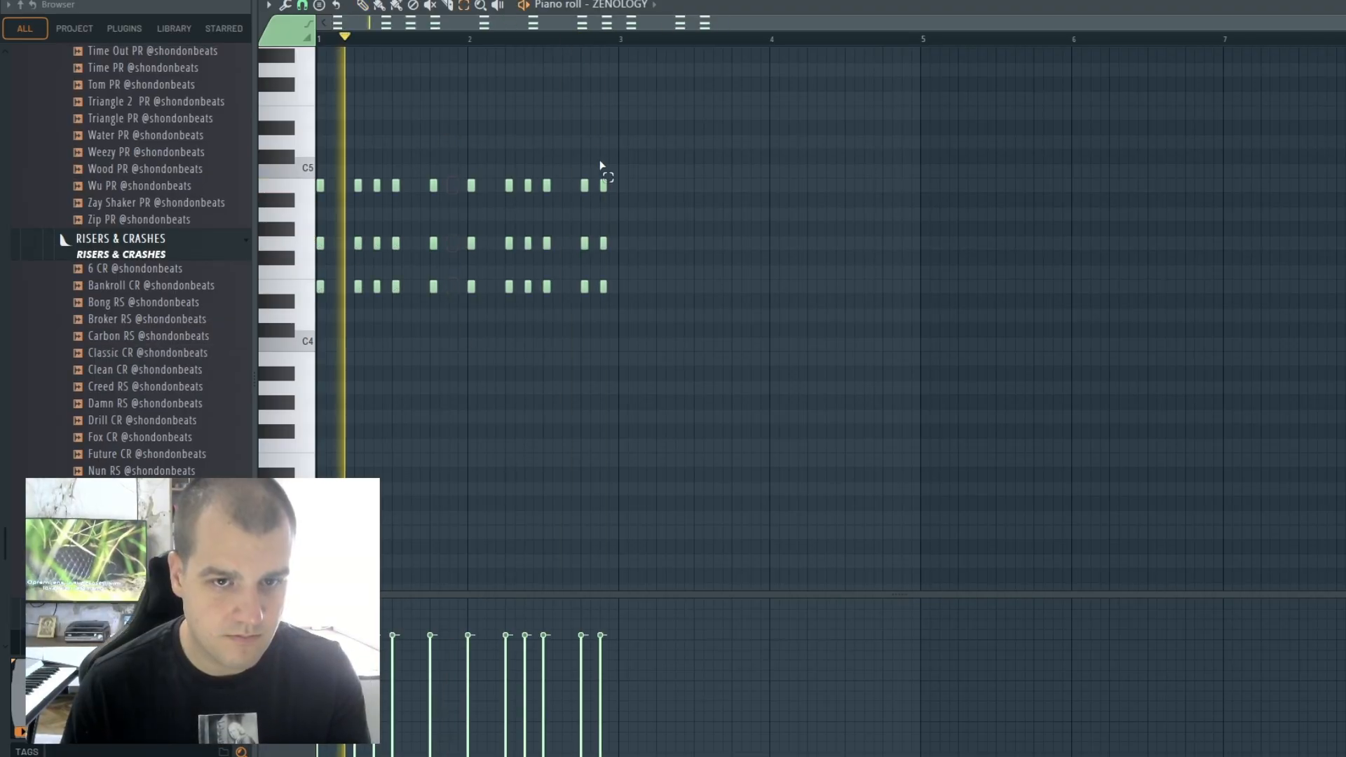
pyautogui.moveTo(592, 136); pyautogui.dragTo(630, 302)
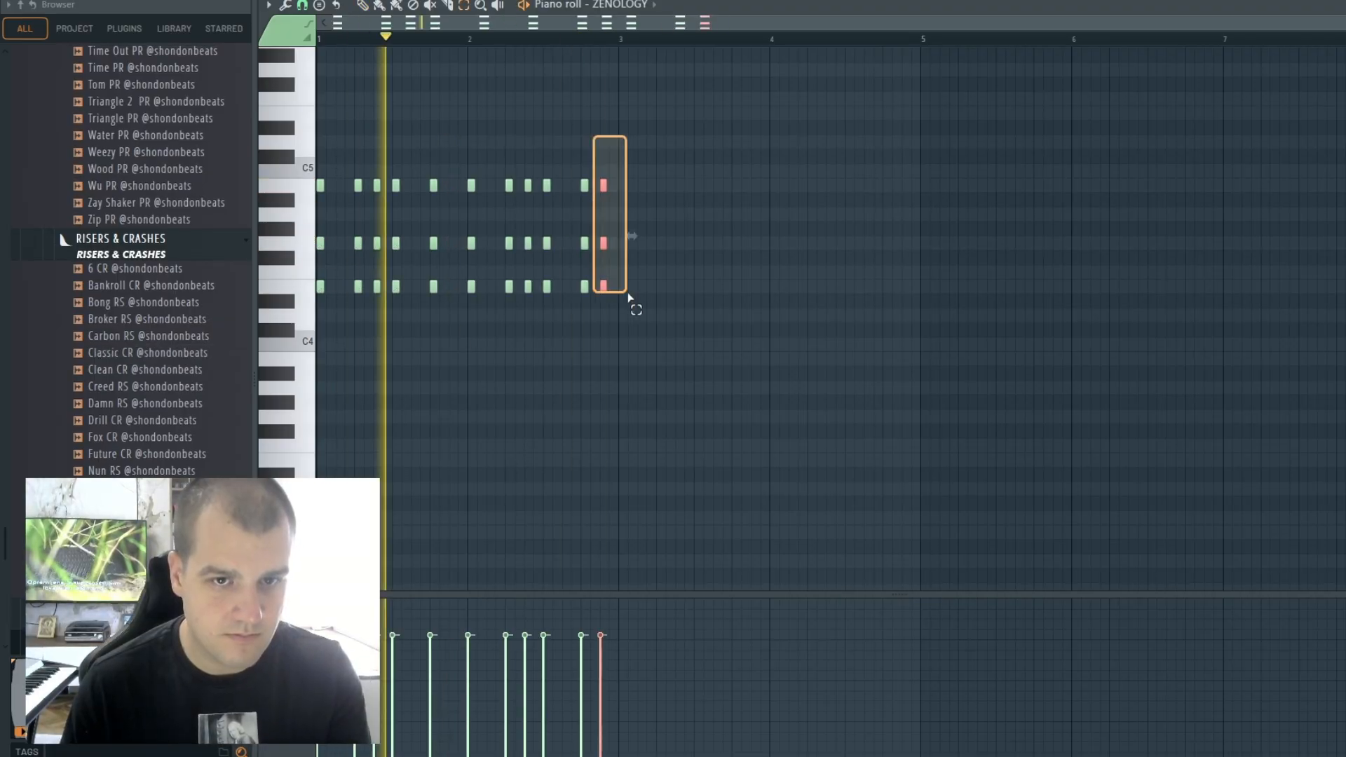
pyautogui.press('Delete')
pyautogui.moveTo(682, 357); pyautogui.dragTo(125, 74)
pyautogui.click(363, 7)
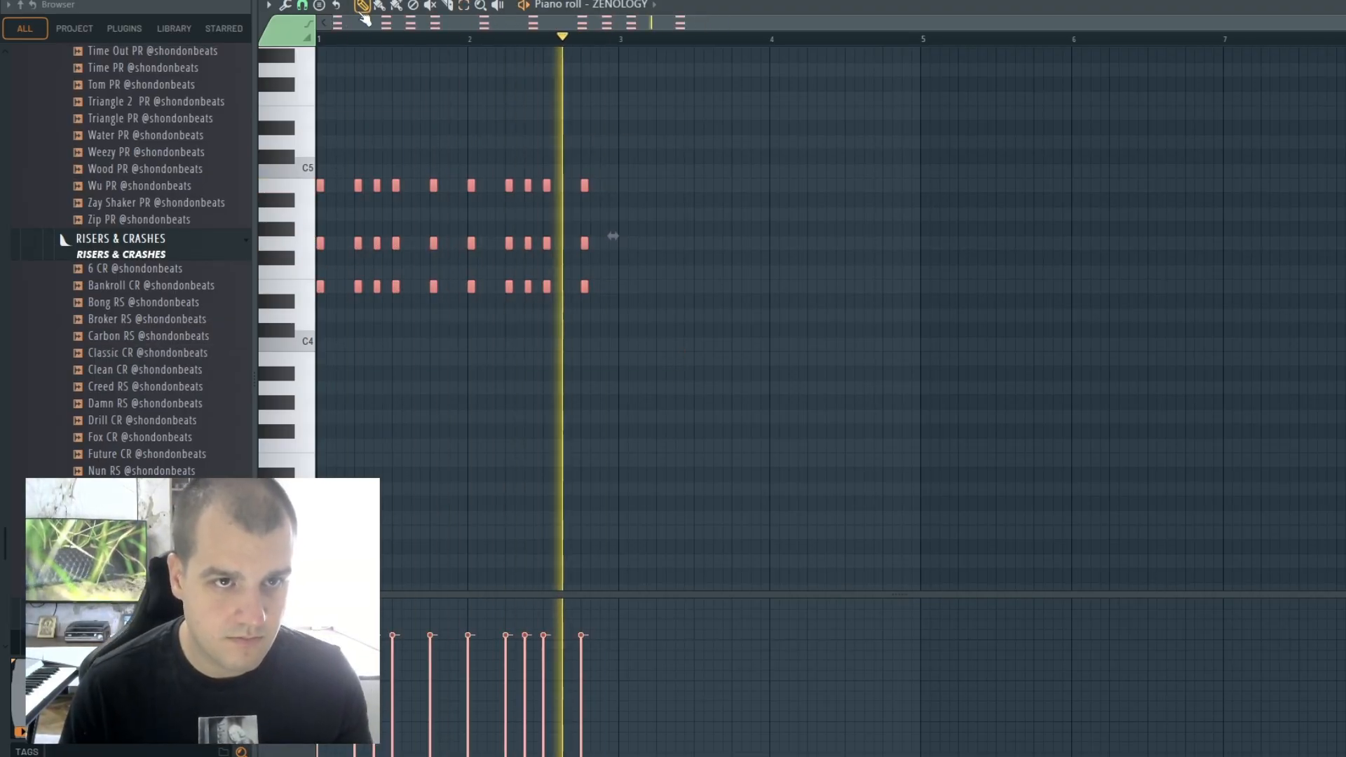
pyautogui.hotkey('ctrl', 'b')
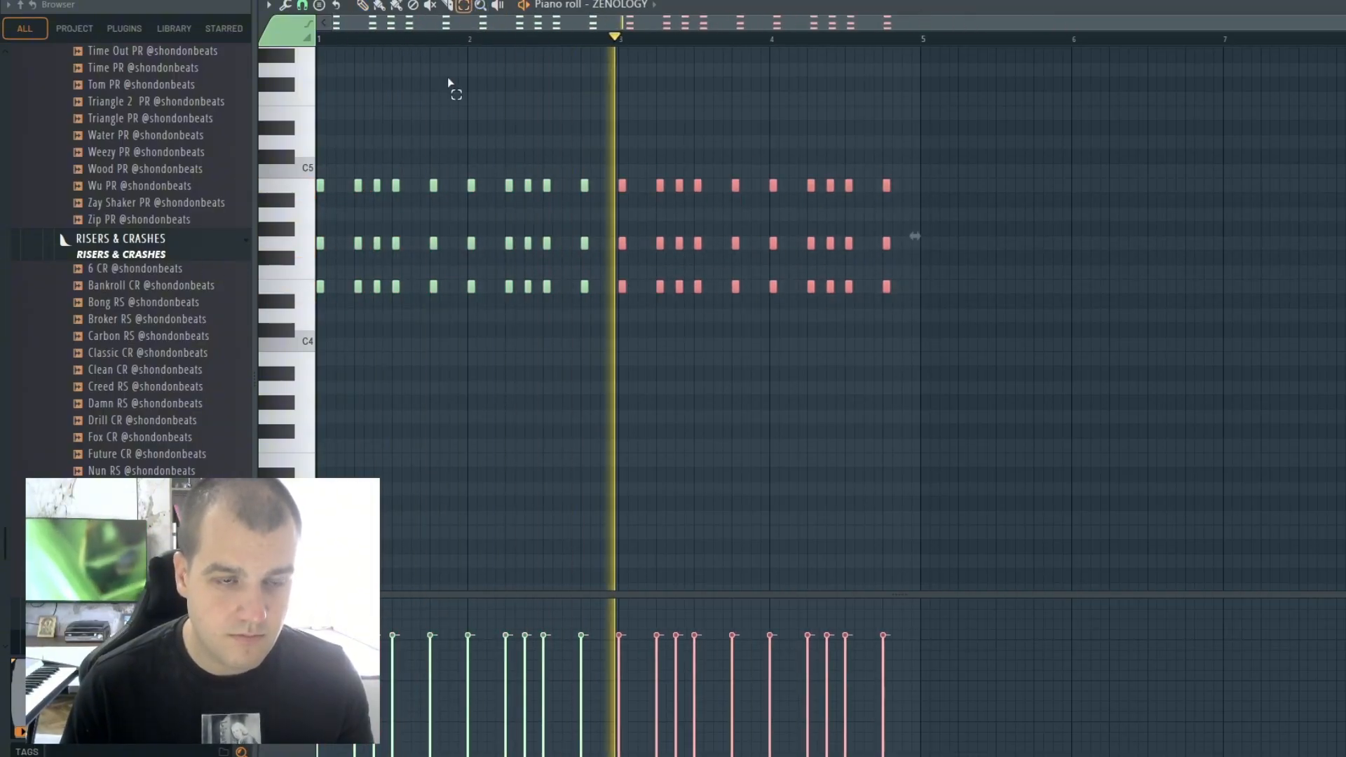
# Copy all the ZENOLOGY chords of bars 1 to 4 into bars 5 to 8, one semitone higher.
pyautogui.hotkey('ctrl', 'a')
pyautogui.hotkey('ctrl', 'c')
pyautogui.hotkey('ctrl', 'v')
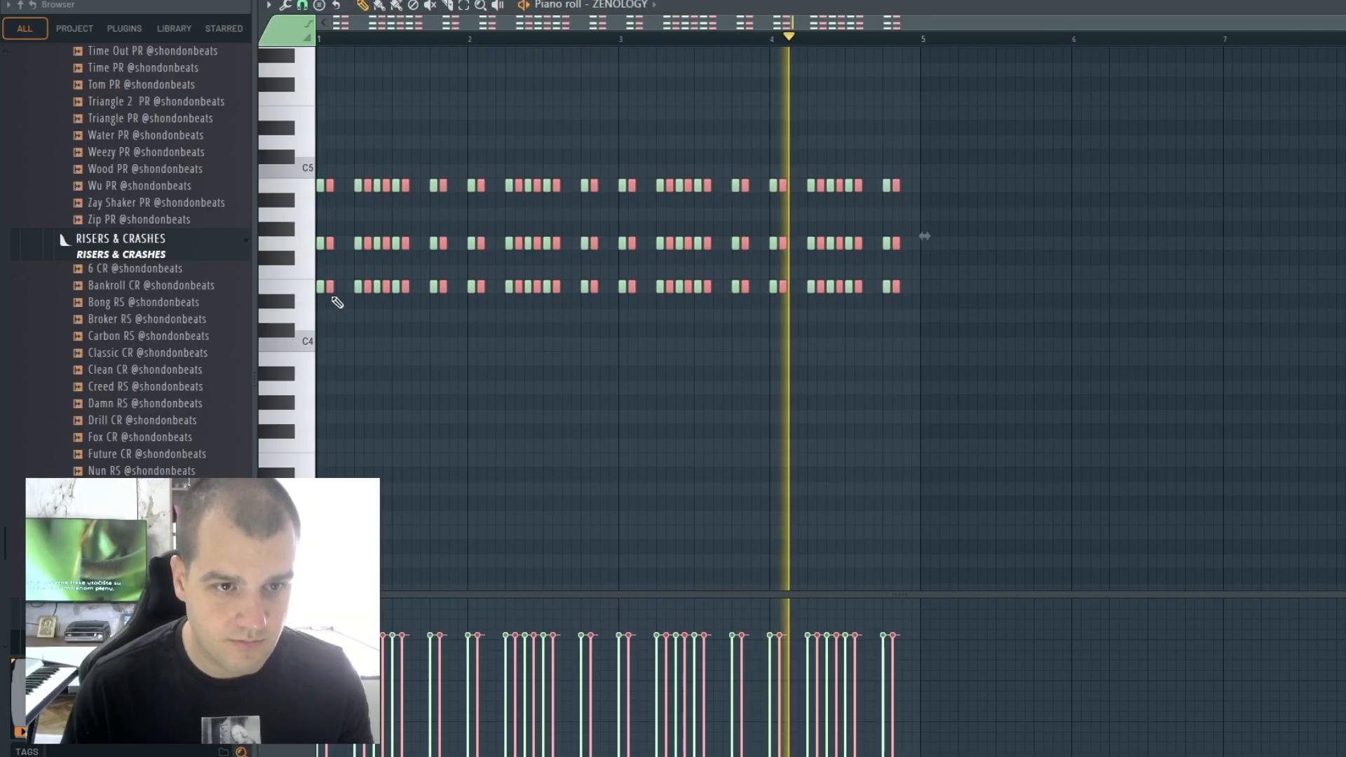
pyautogui.moveTo(329, 289); pyautogui.dragTo(922, 272)
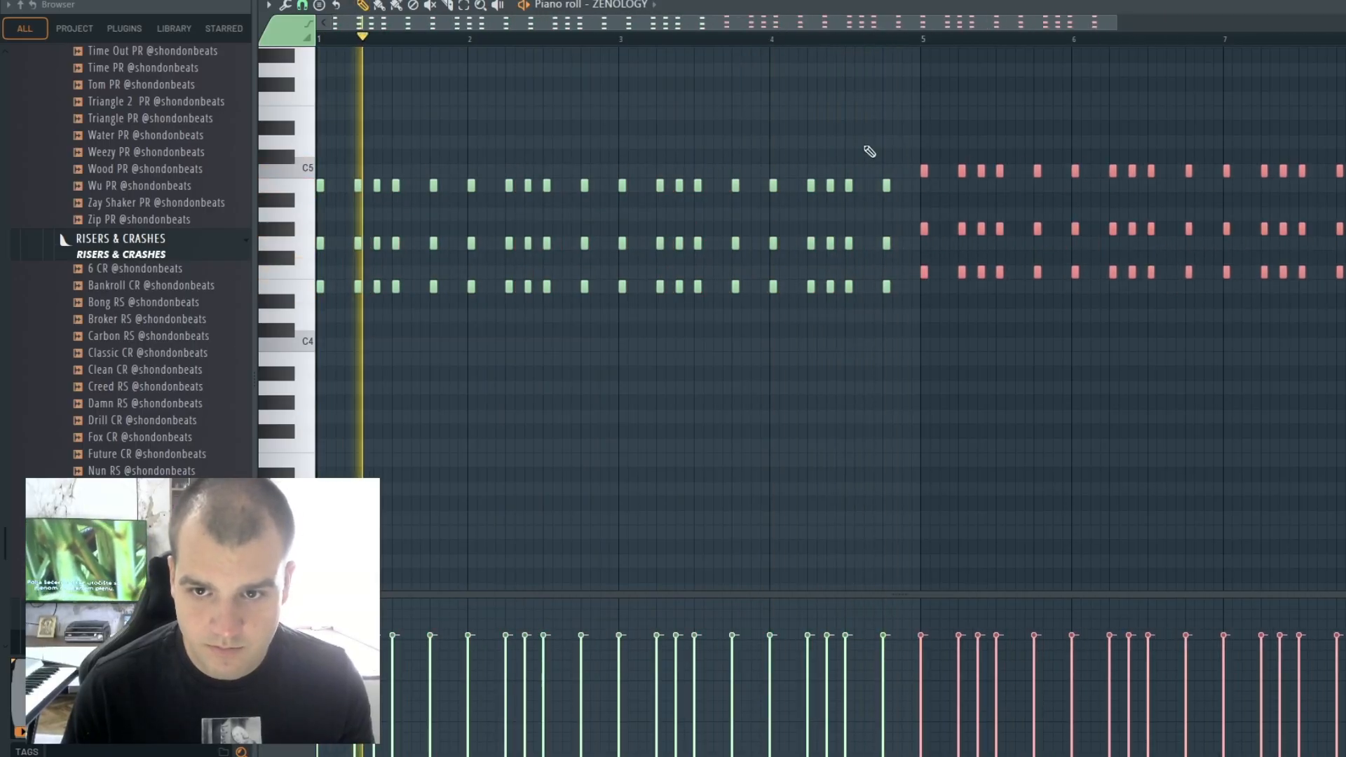
# Raise the middle note of every chord in bars 5 to 8 by one semitone.
pyautogui.moveTo(843, 24); pyautogui.dragTo(1005, 26)
pyautogui.keyDown('ctrl'); pyautogui.click(827, 82); pyautogui.keyUp('ctrl')
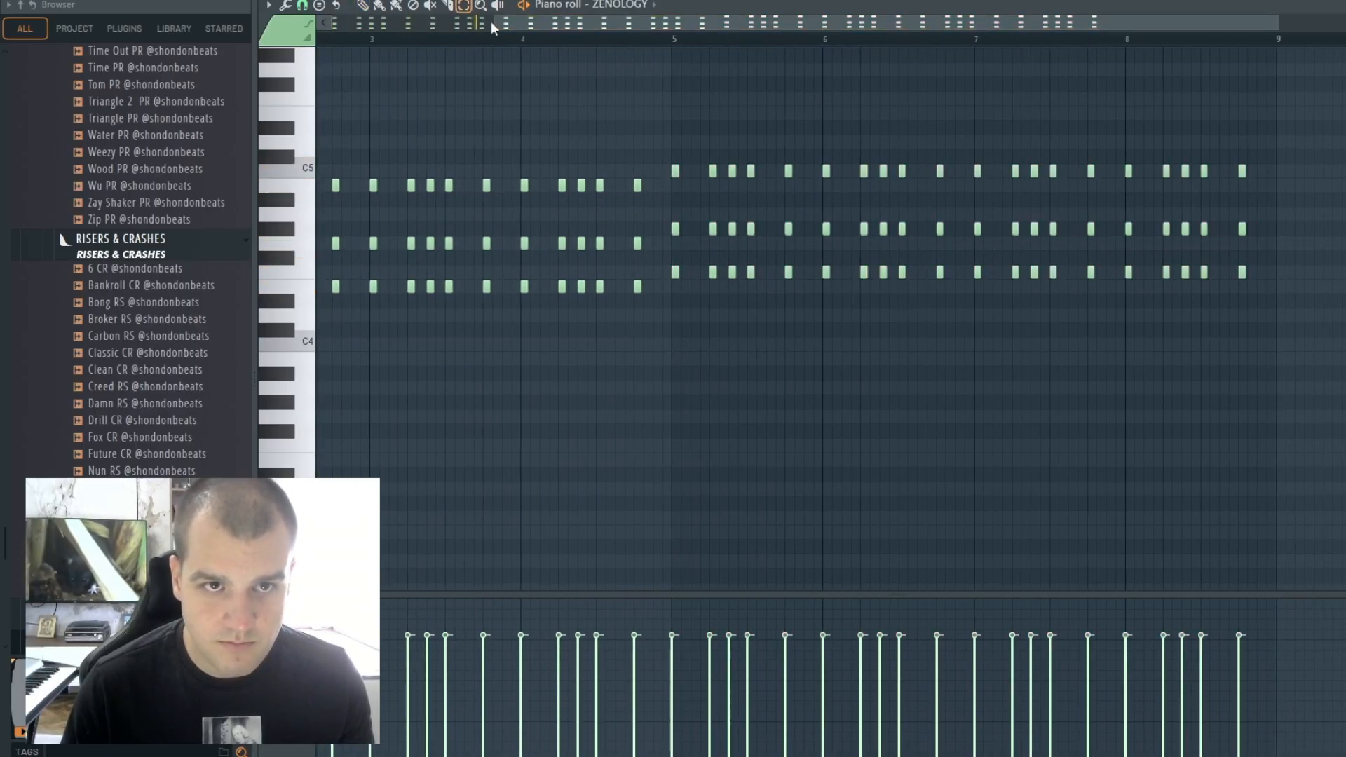
pyautogui.moveTo(776, 244); pyautogui.dragTo(1329, 246)
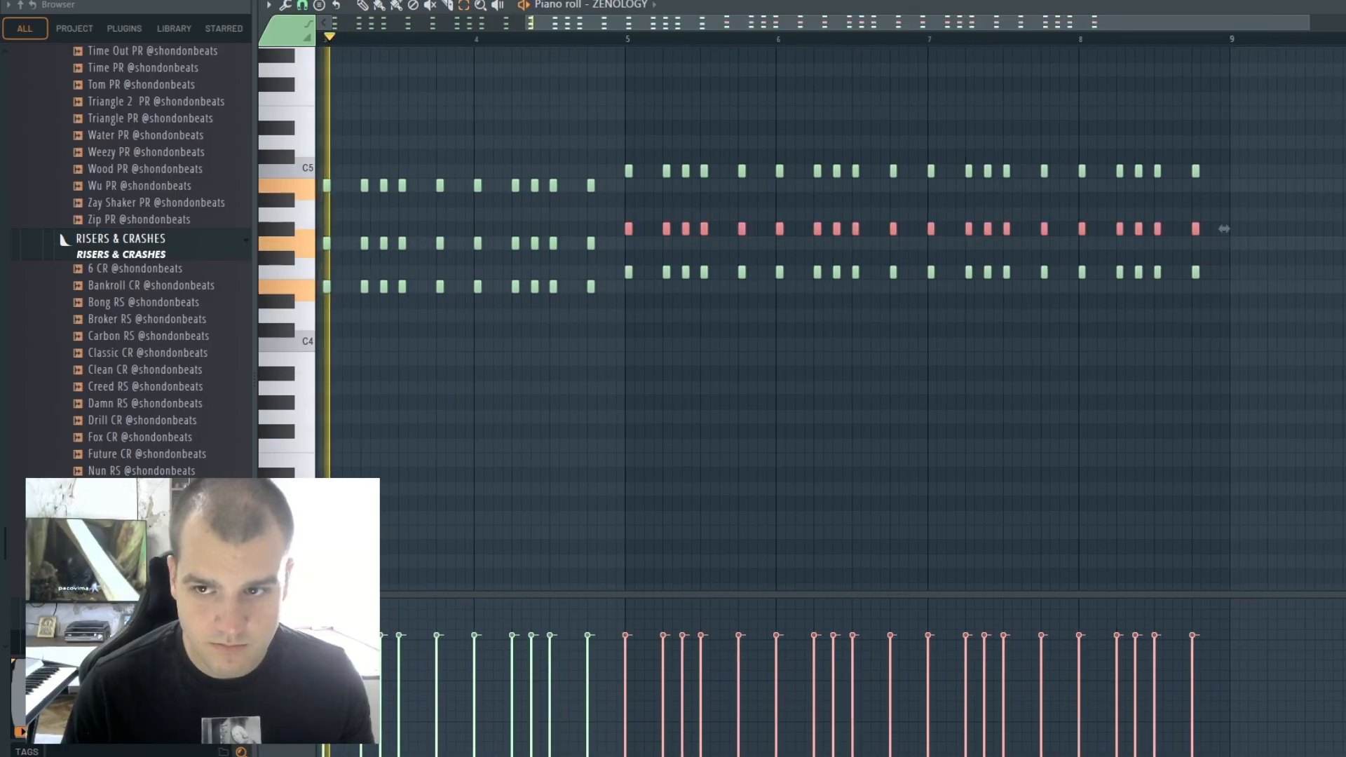
pyautogui.click(363, 5)
pyautogui.moveTo(626, 229); pyautogui.dragTo(627, 214)
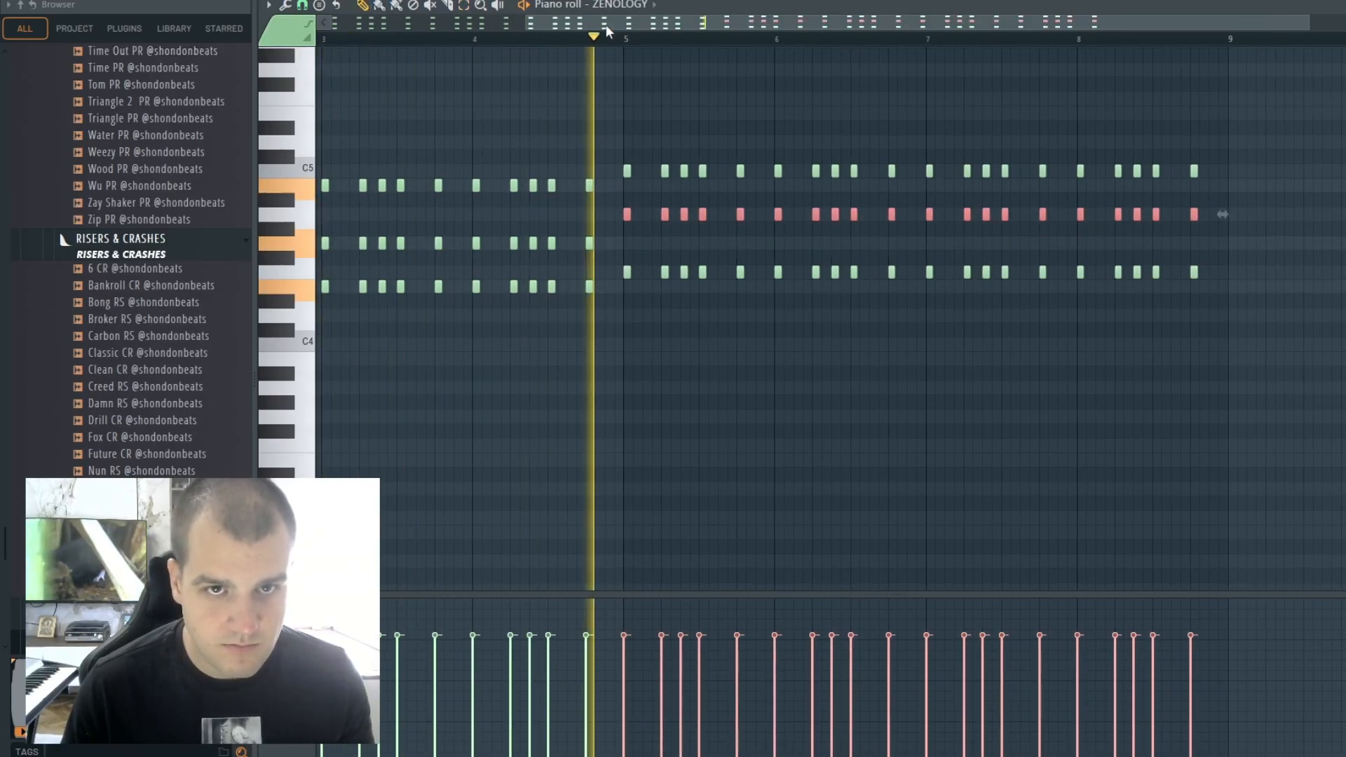
# Draw two-bar bass notes under the chords, E3 in bars 1 to 4 and F3 in bars 5 to 8, and lower their velocity.
pyautogui.moveTo(554, 447); pyautogui.dragTo(211, 603)
pyautogui.moveTo(189, 482); pyautogui.dragTo(163, 260)
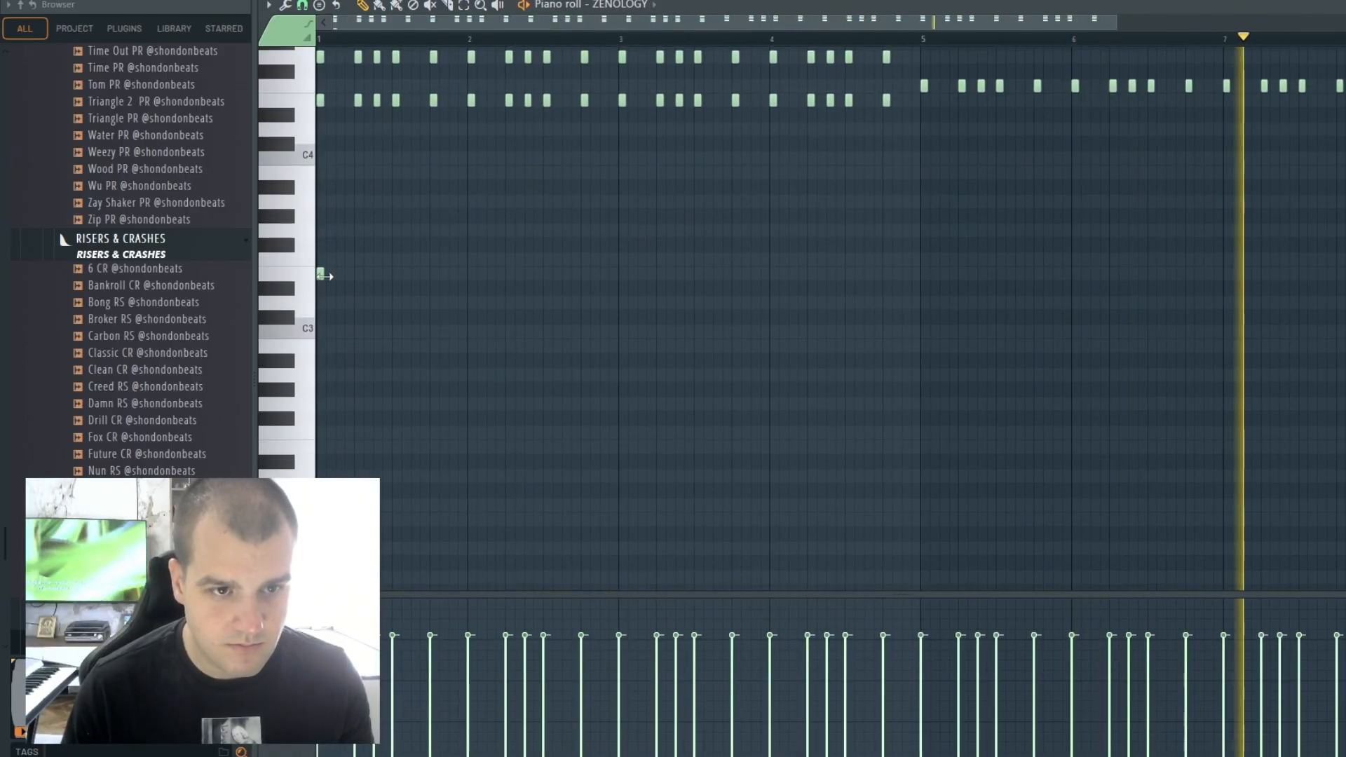
pyautogui.moveTo(324, 276); pyautogui.dragTo(919, 268)
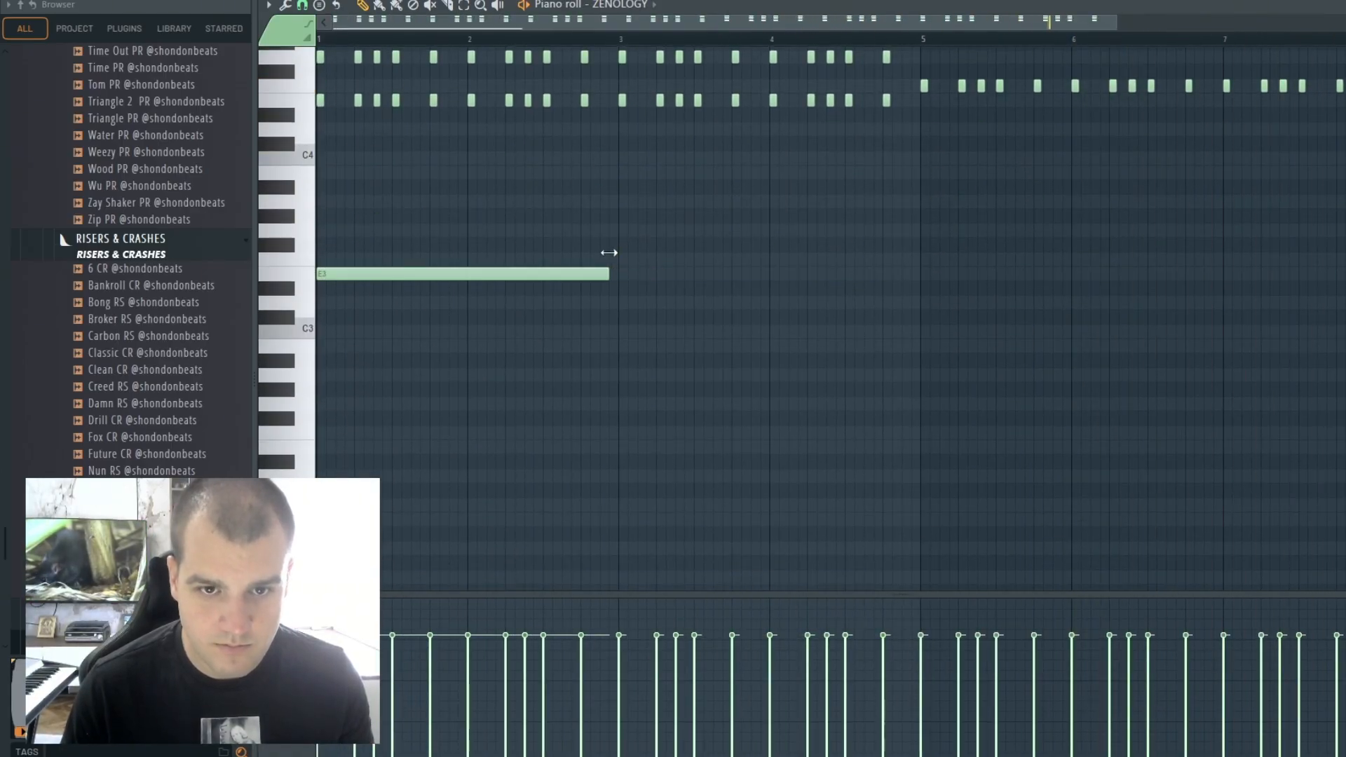
pyautogui.click(624, 273)
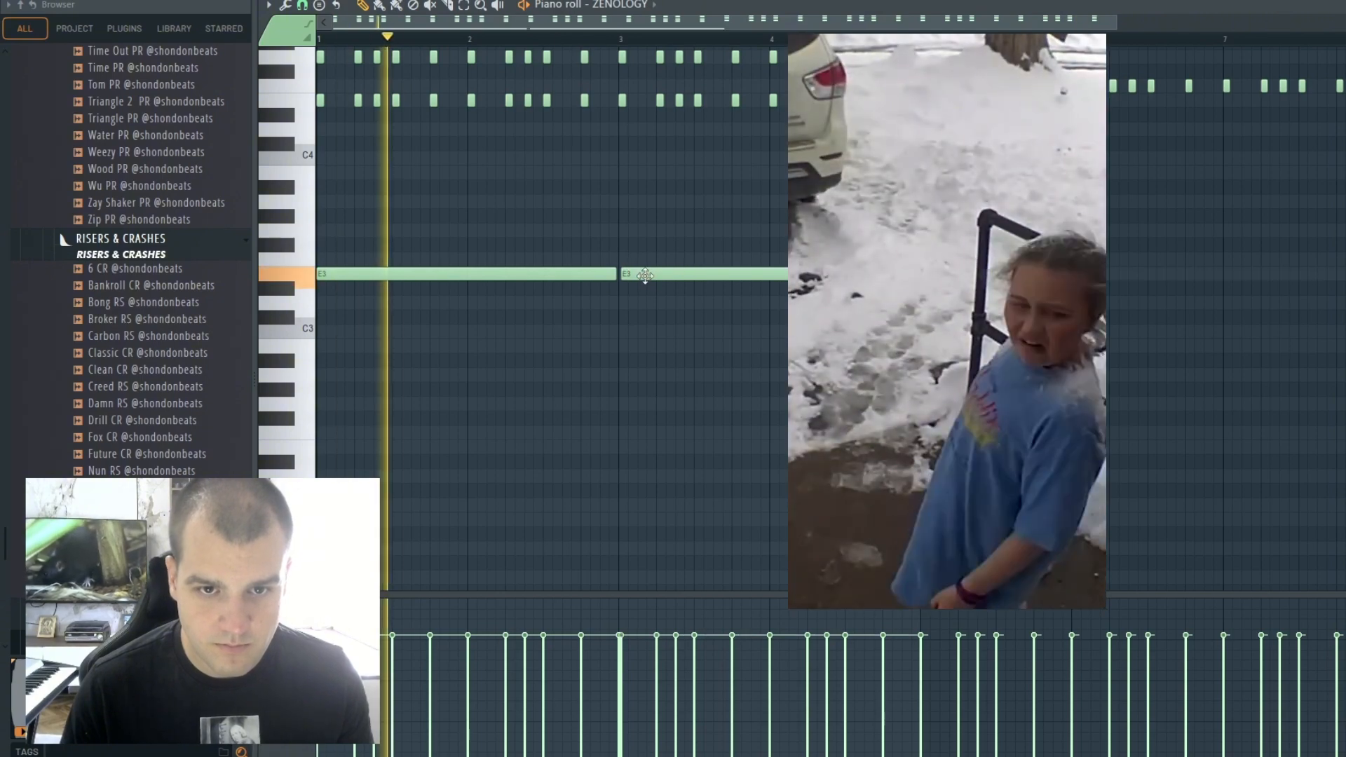
pyautogui.click(820, 345)
pyautogui.moveTo(820, 346); pyautogui.dragTo(924, 259)
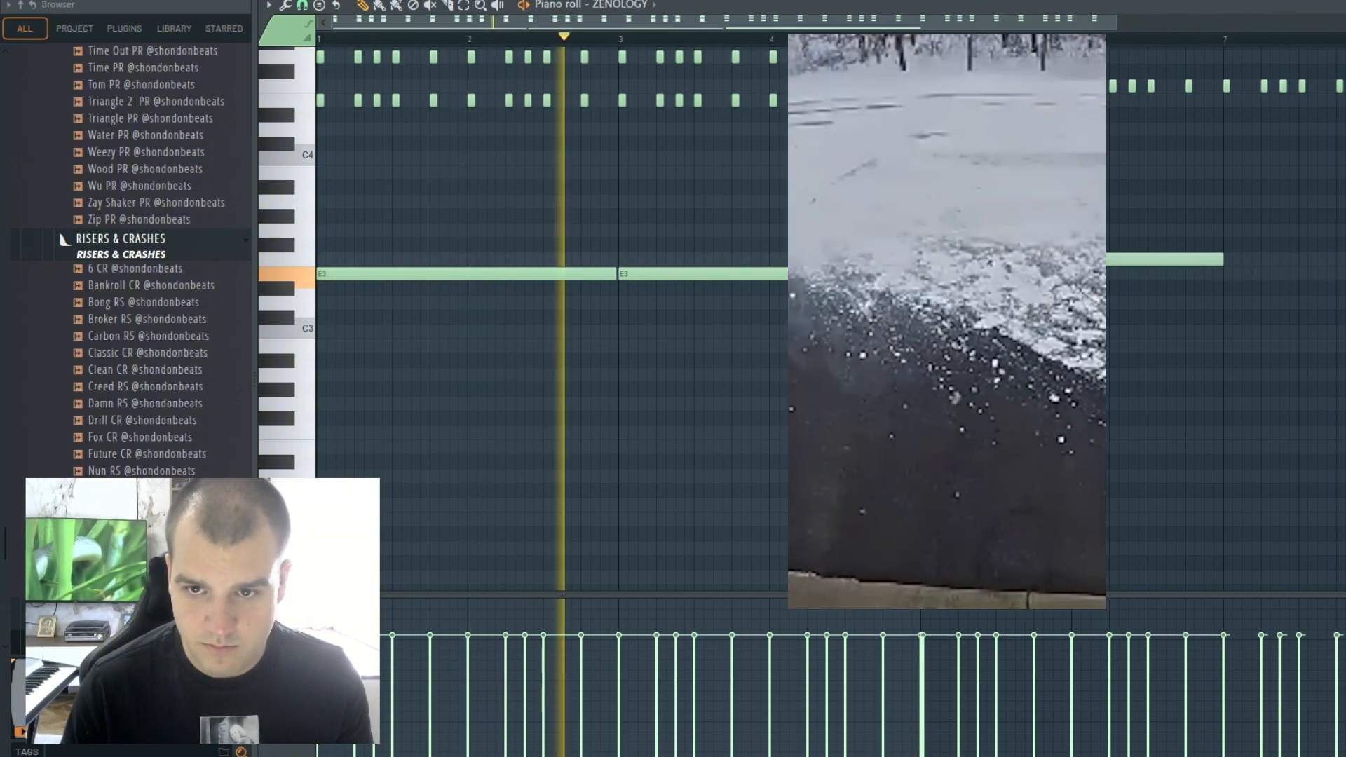
pyautogui.click(1207, 312)
pyautogui.moveTo(1208, 312); pyautogui.dragTo(1227, 261)
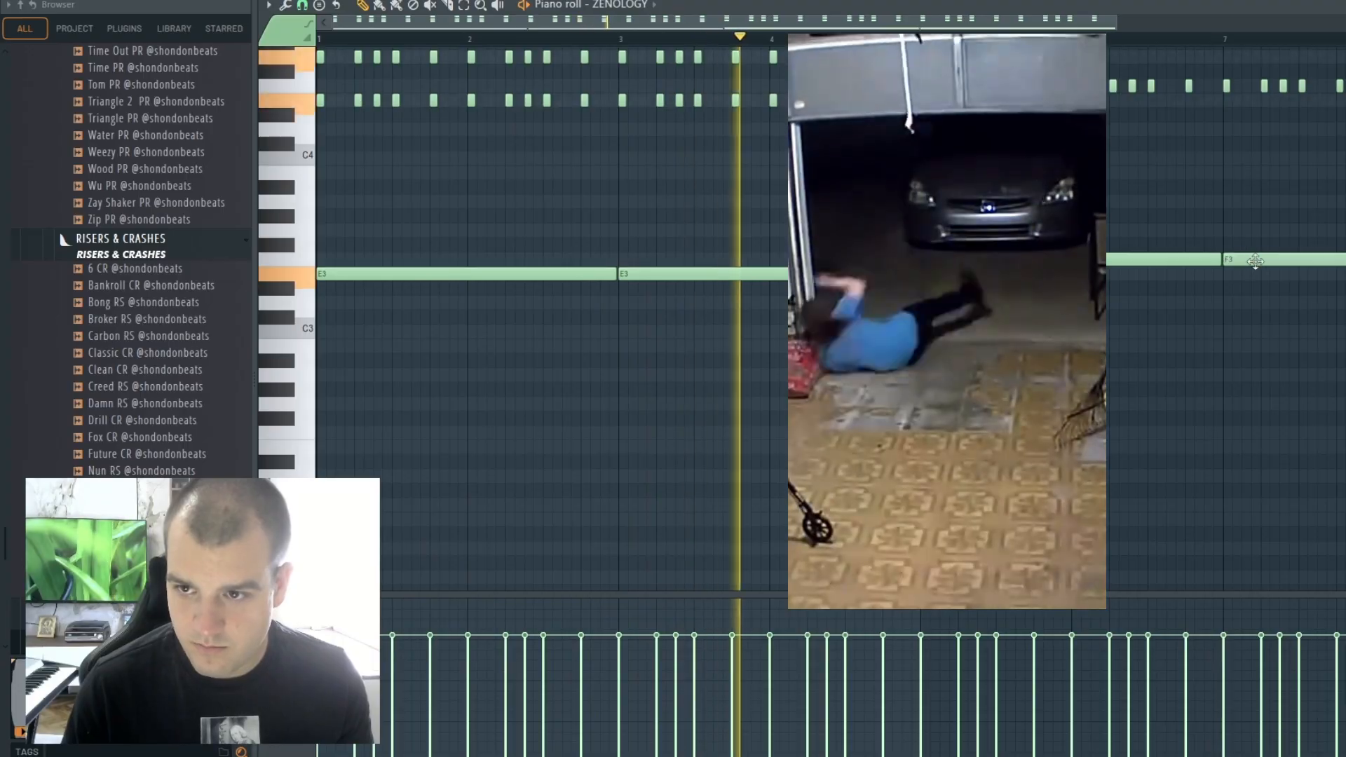
pyautogui.click(464, 5)
pyautogui.moveTo(388, 181); pyautogui.dragTo(1276, 456)
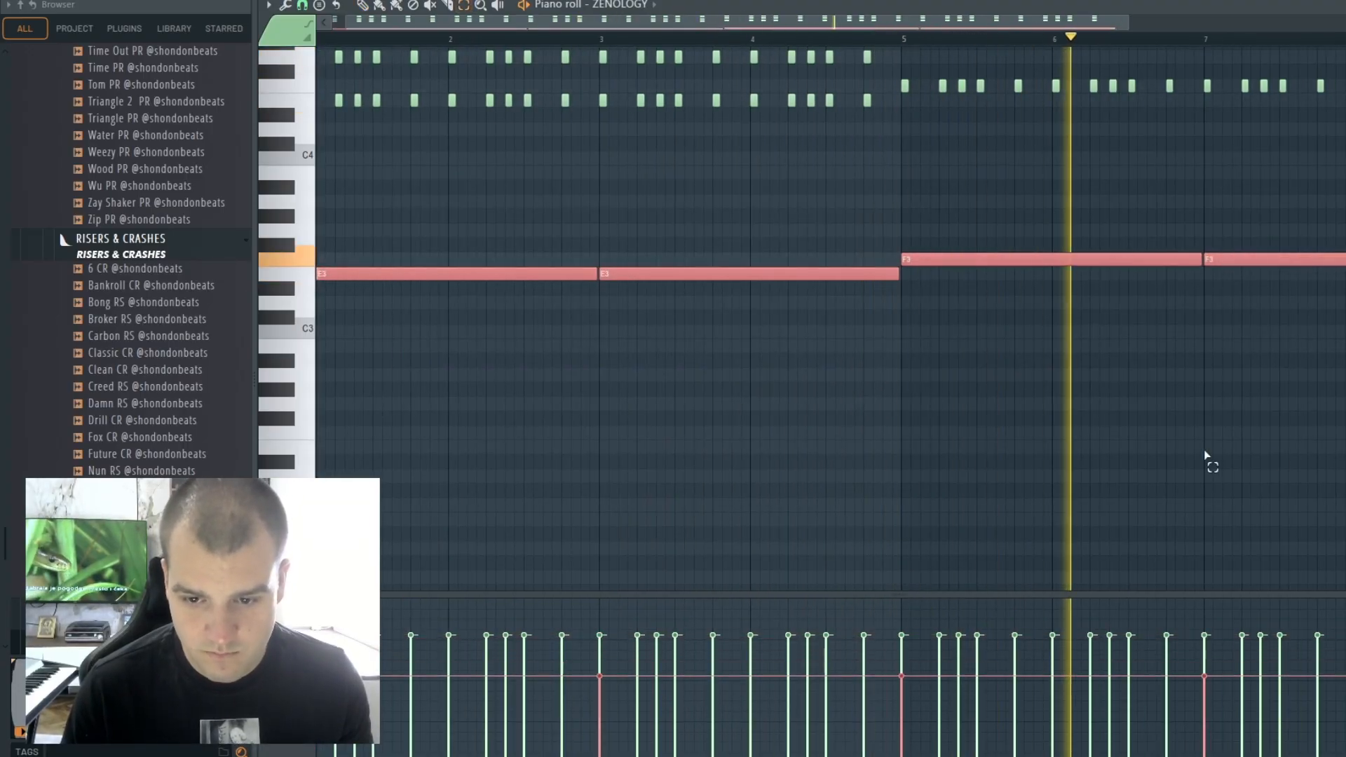
# Place Pattern 7 on playlist Track 9 from bar 1 through bar 16, deleting the excess clip from bar 17.
pyautogui.press('F5')
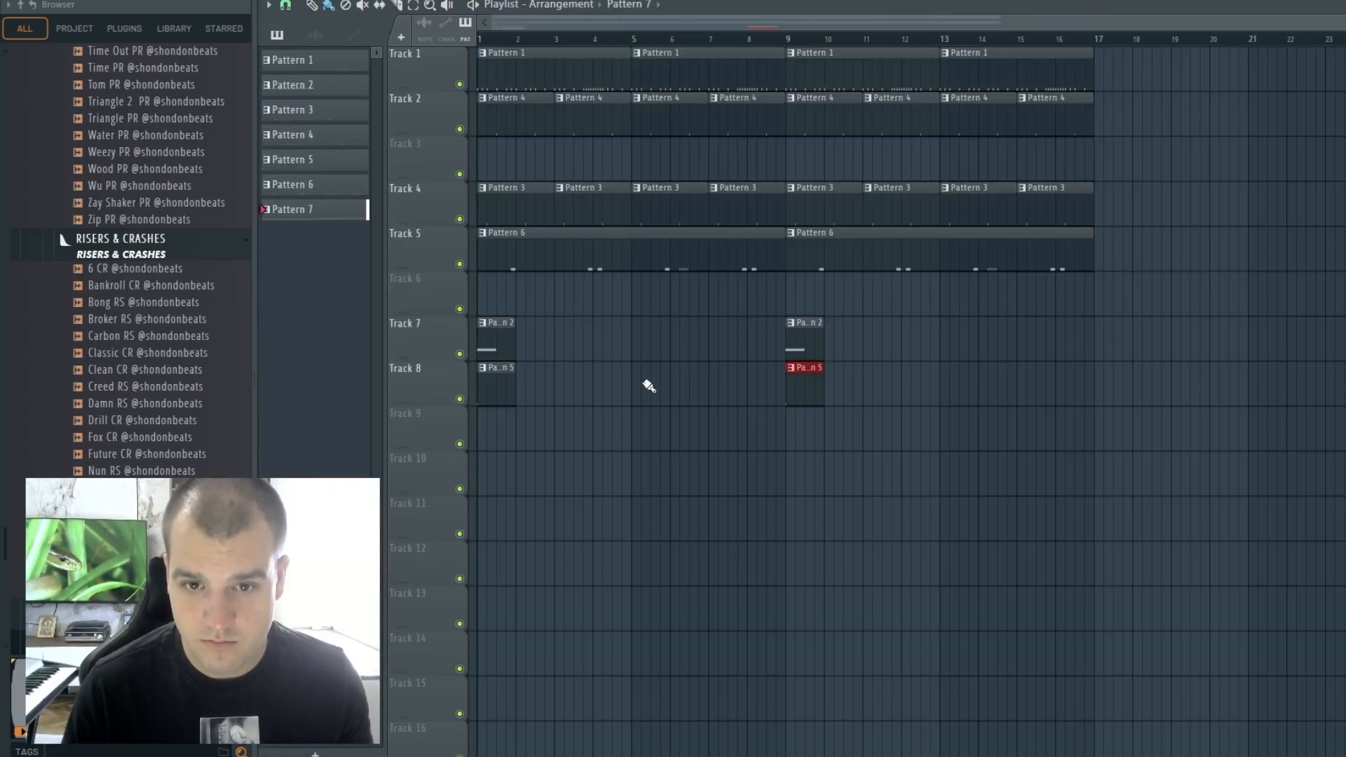
pyautogui.moveTo(554, 507); pyautogui.dragTo(1247, 519)
pyautogui.moveTo(844, 520)
pyautogui.mouseDown()
pyautogui.moveTo(766, 206)
pyautogui.moveTo(692, 465)
pyautogui.mouseUp()
pyautogui.rightClick(1256, 424)
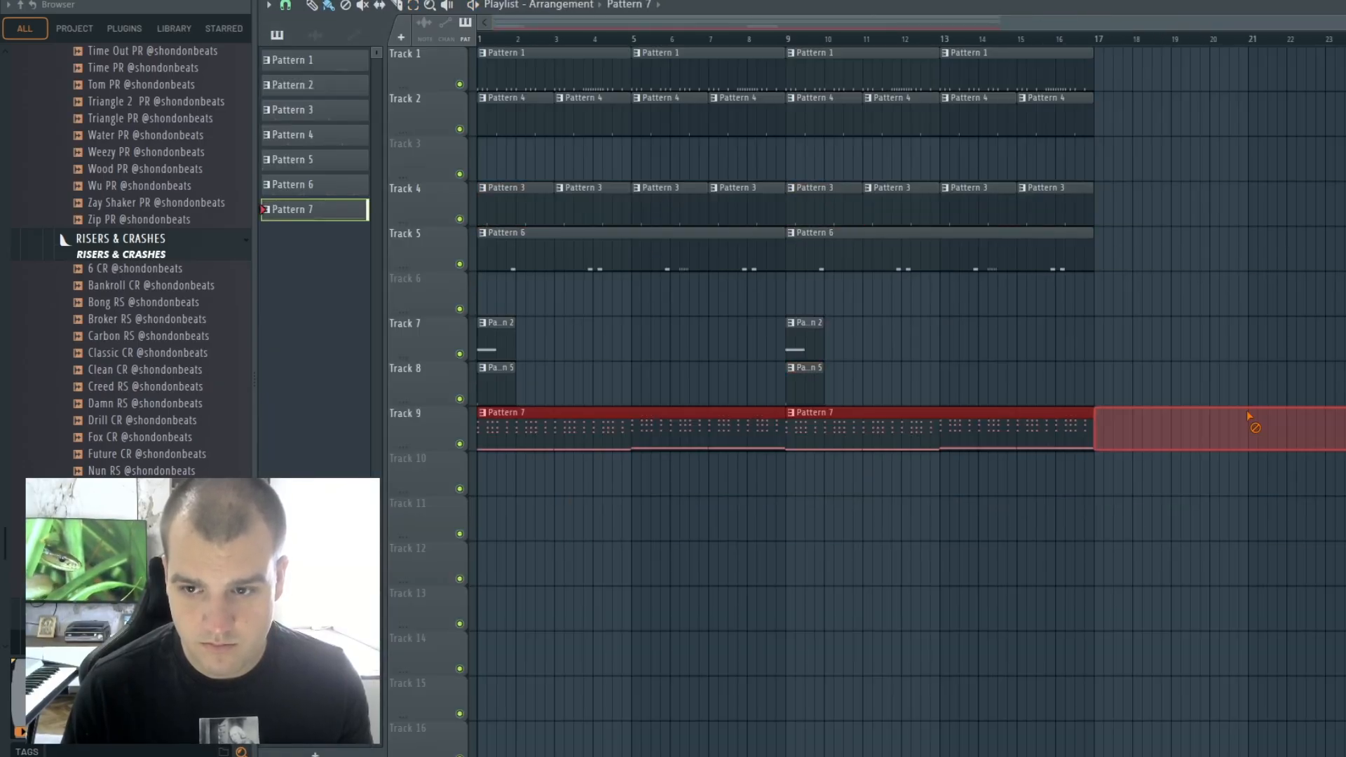
# Lower the Instrument1 mixer fader to about -4.6 dB, and try STHBRS before loading the Brass2 preset in ZENOLOGY.
pyautogui.press('F9')
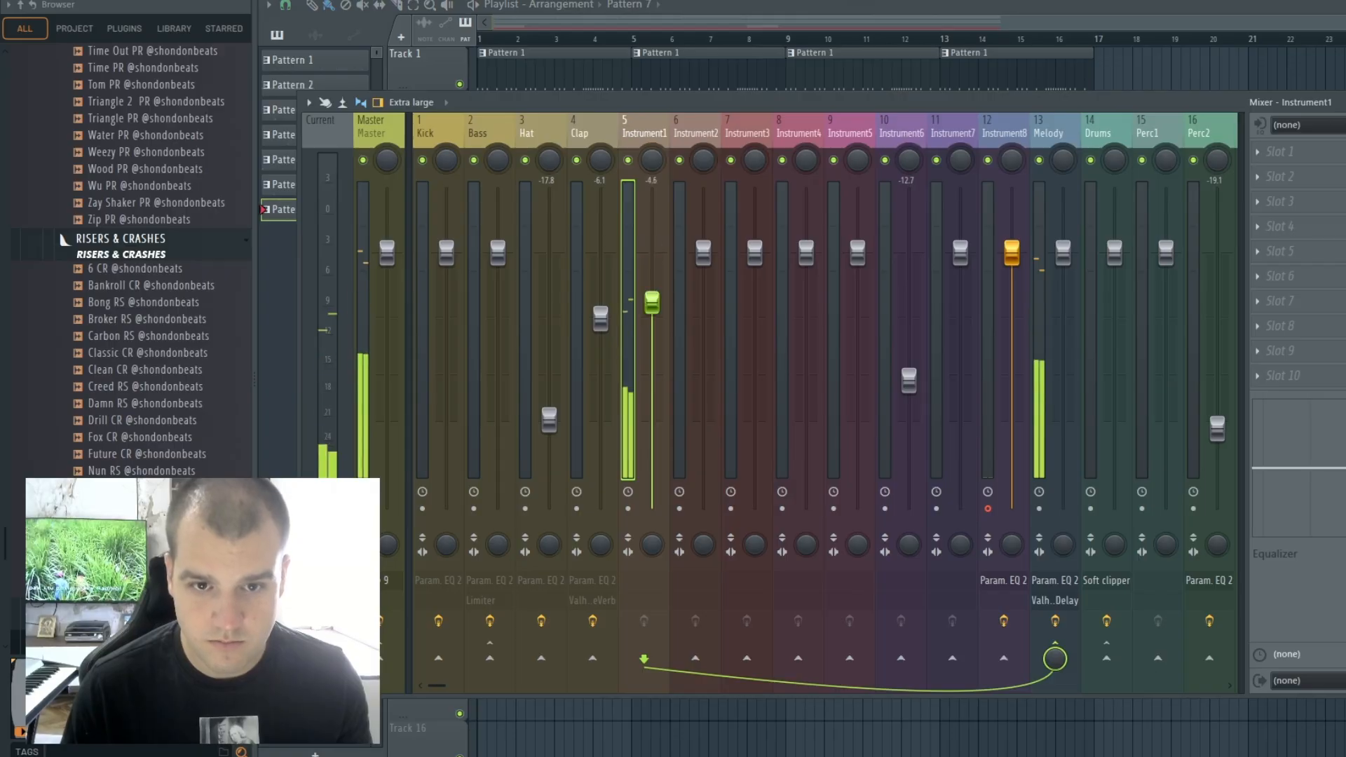
pyautogui.click(805, 207)
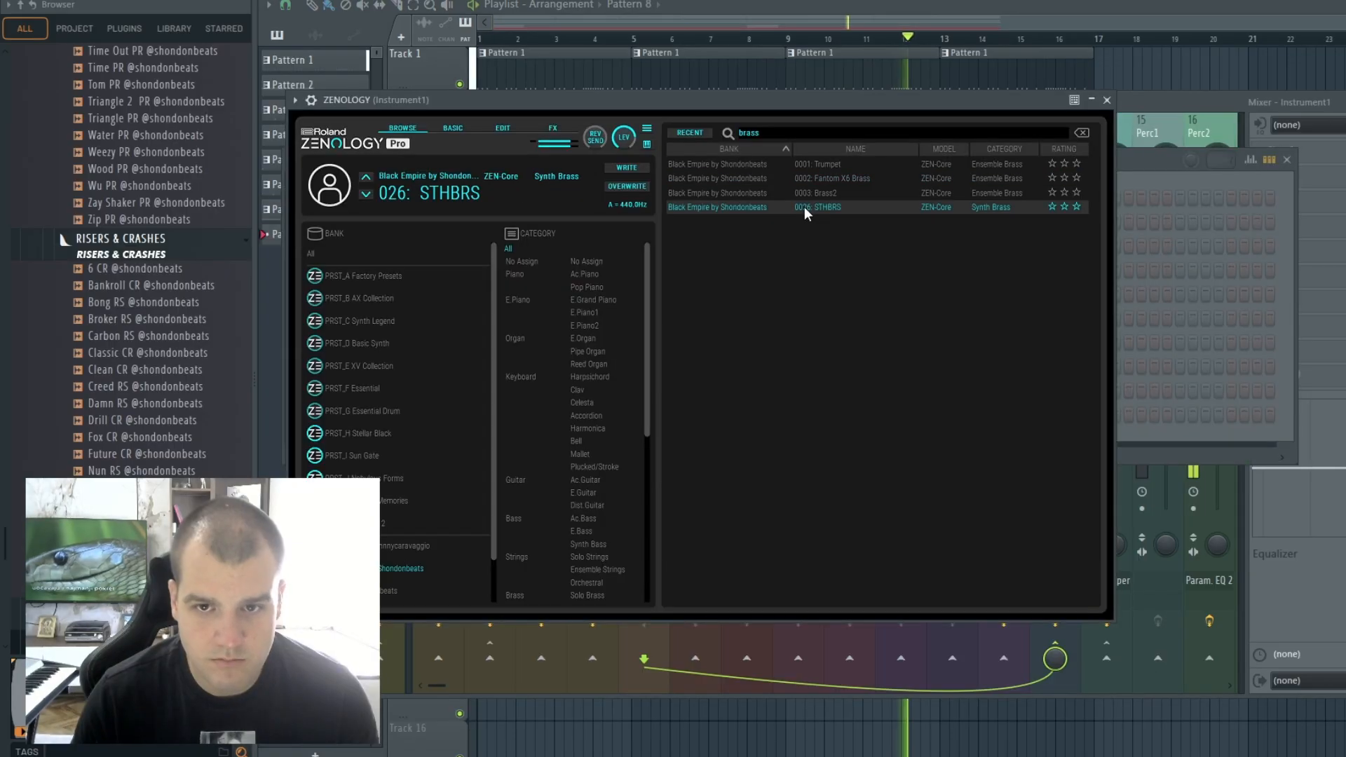
pyautogui.click(801, 195)
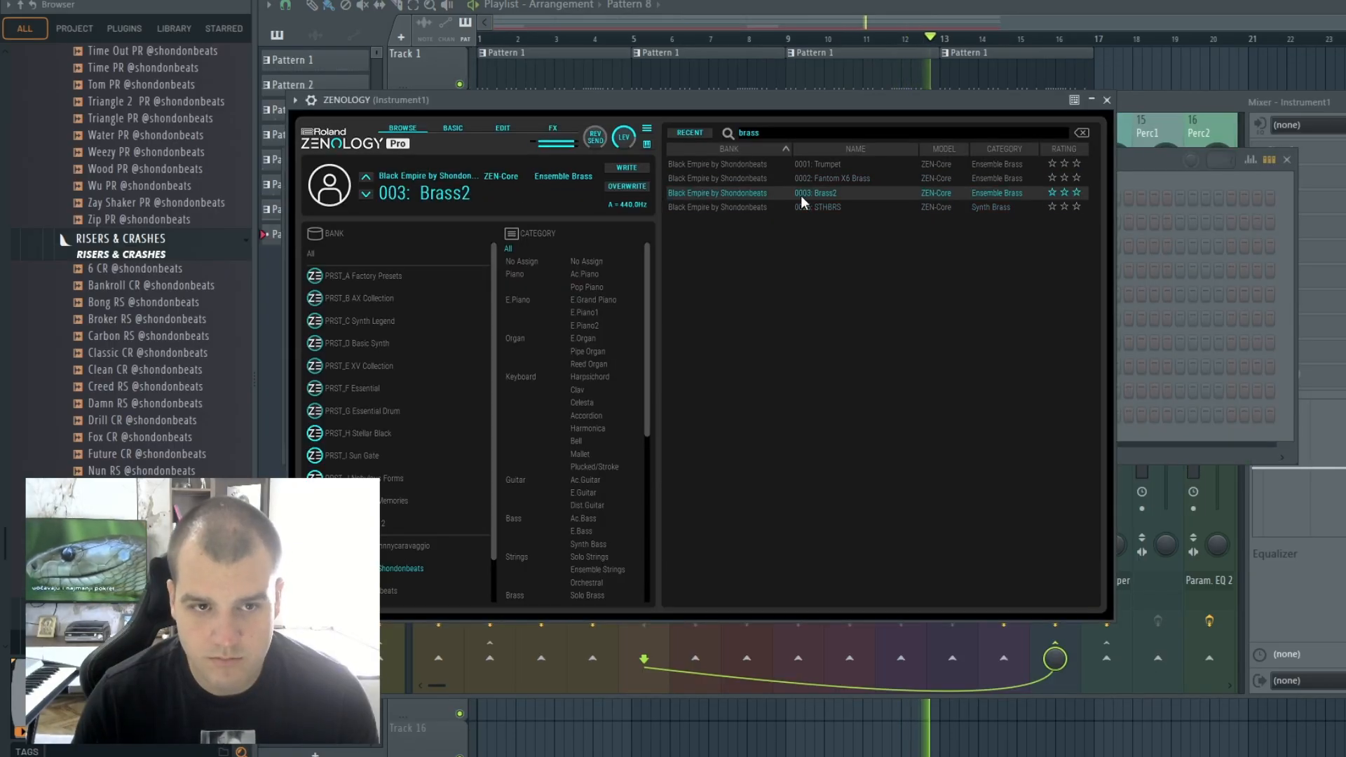
# Lower the Instrument1 mixer fader to about -13.5 dB and assign the ZENOLOGY #2 channel to mixer track 6.
pyautogui.press('F9')
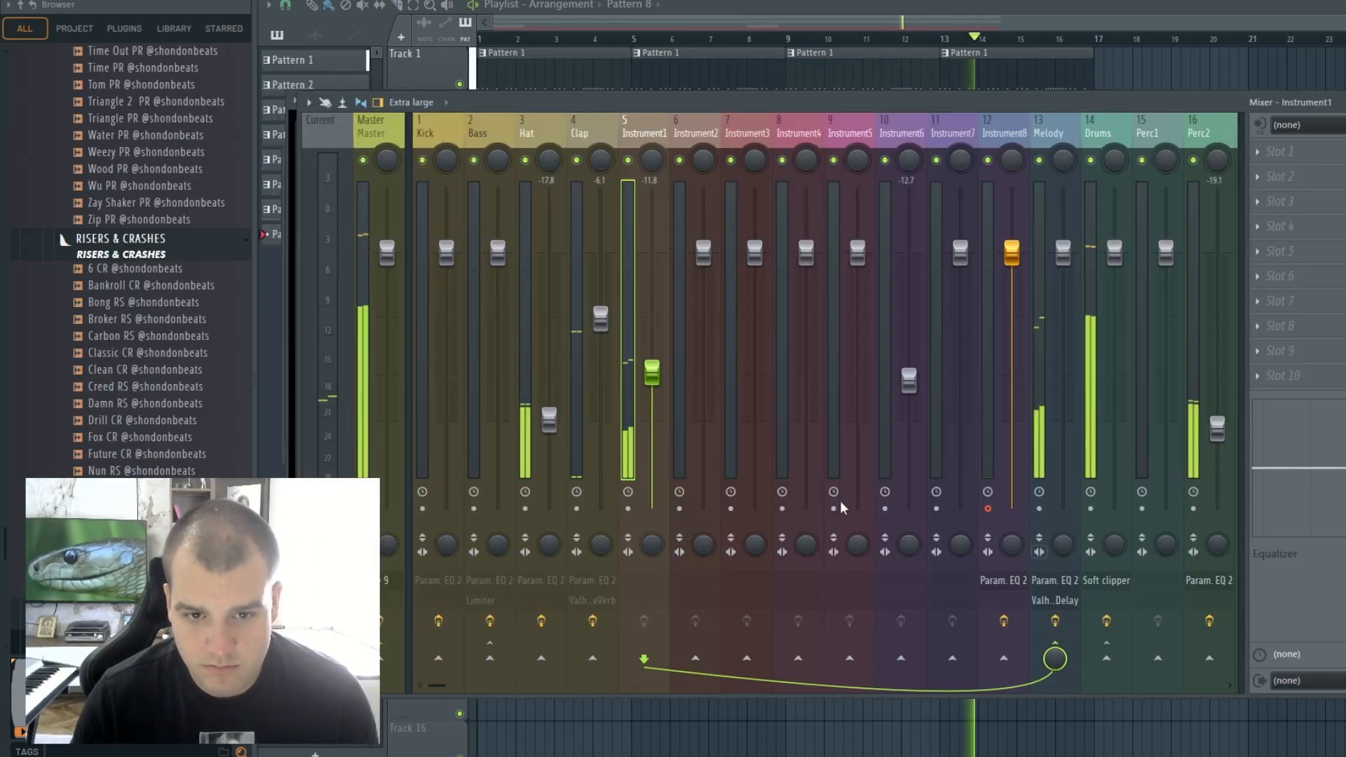
pyautogui.scroll(-3, 659, 396)
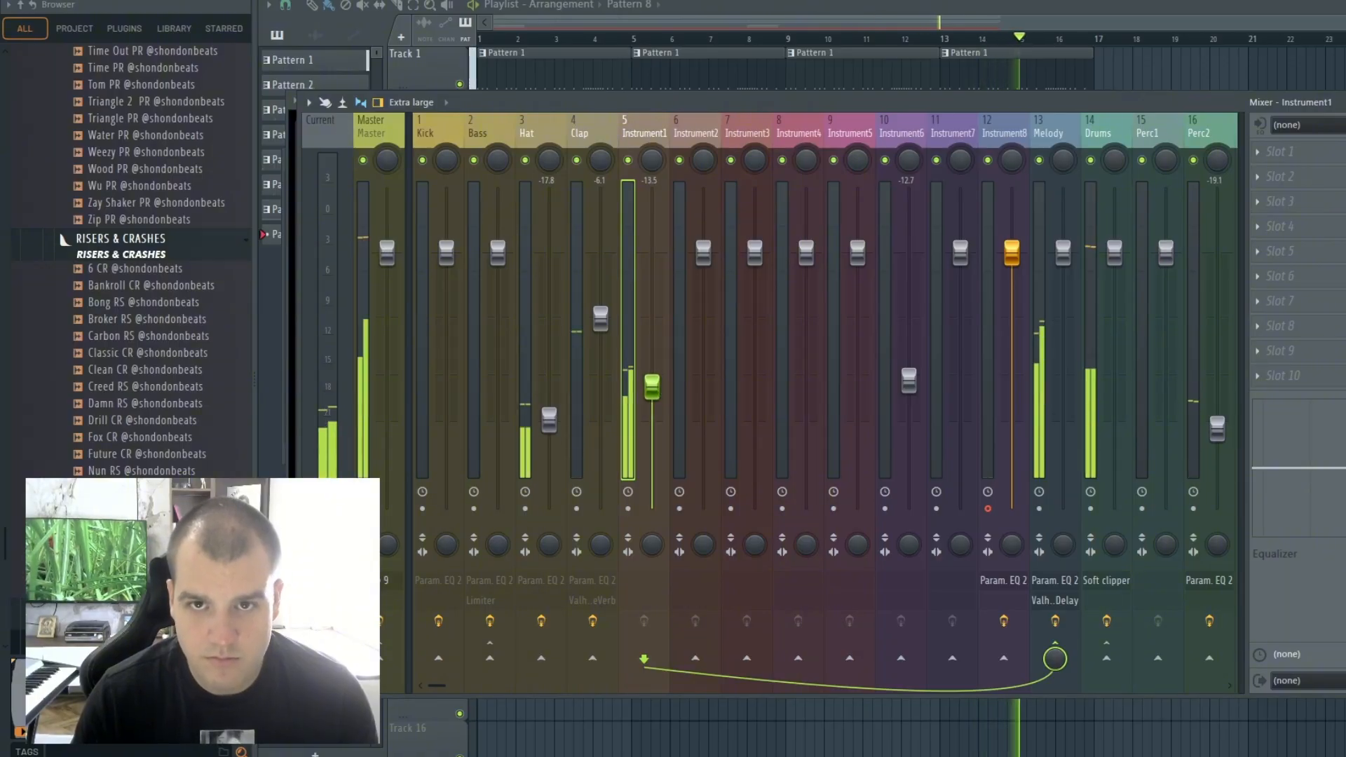
pyautogui.press('F6')
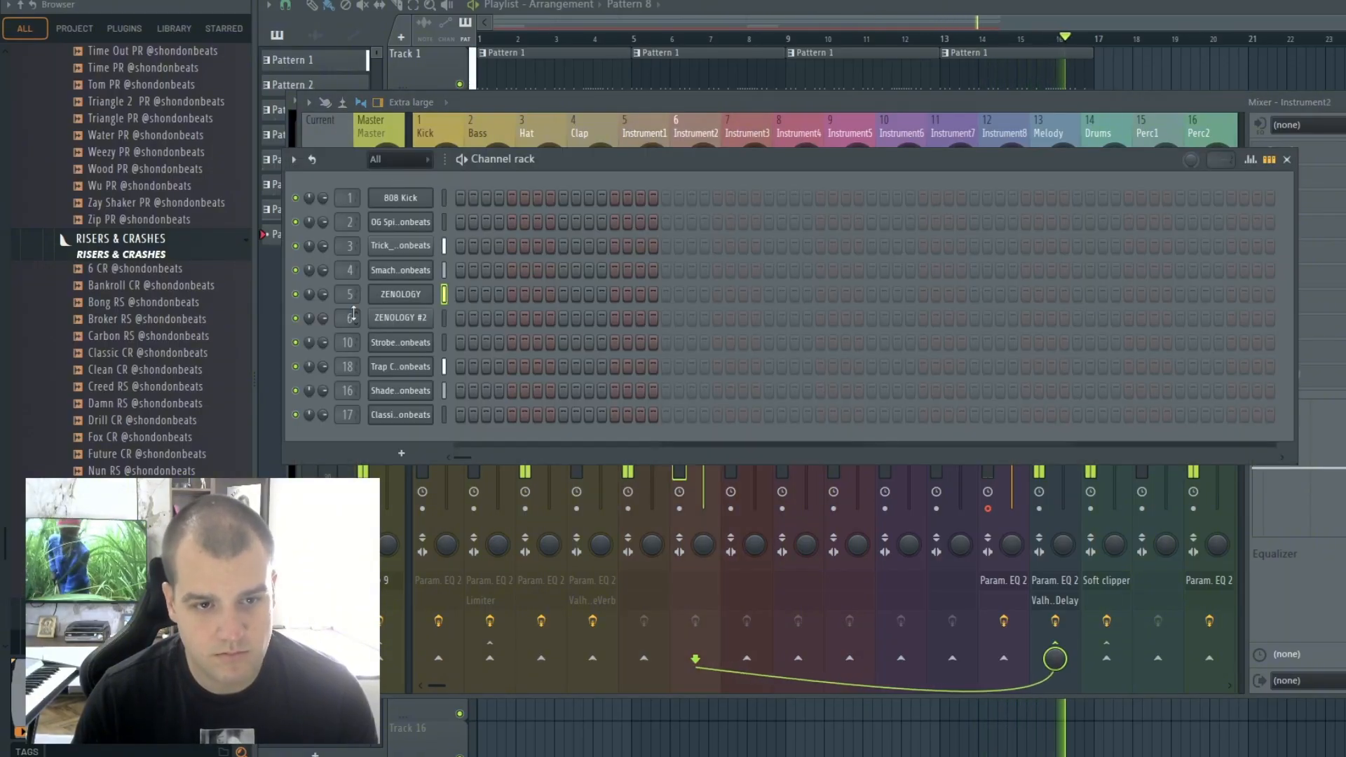
# Search the ZENOLOGY #2 presets for "piano" and load 105: Ac Pop Piano 1.
pyautogui.click(375, 323)
pyautogui.click(461, 228)
pyautogui.click(786, 156)
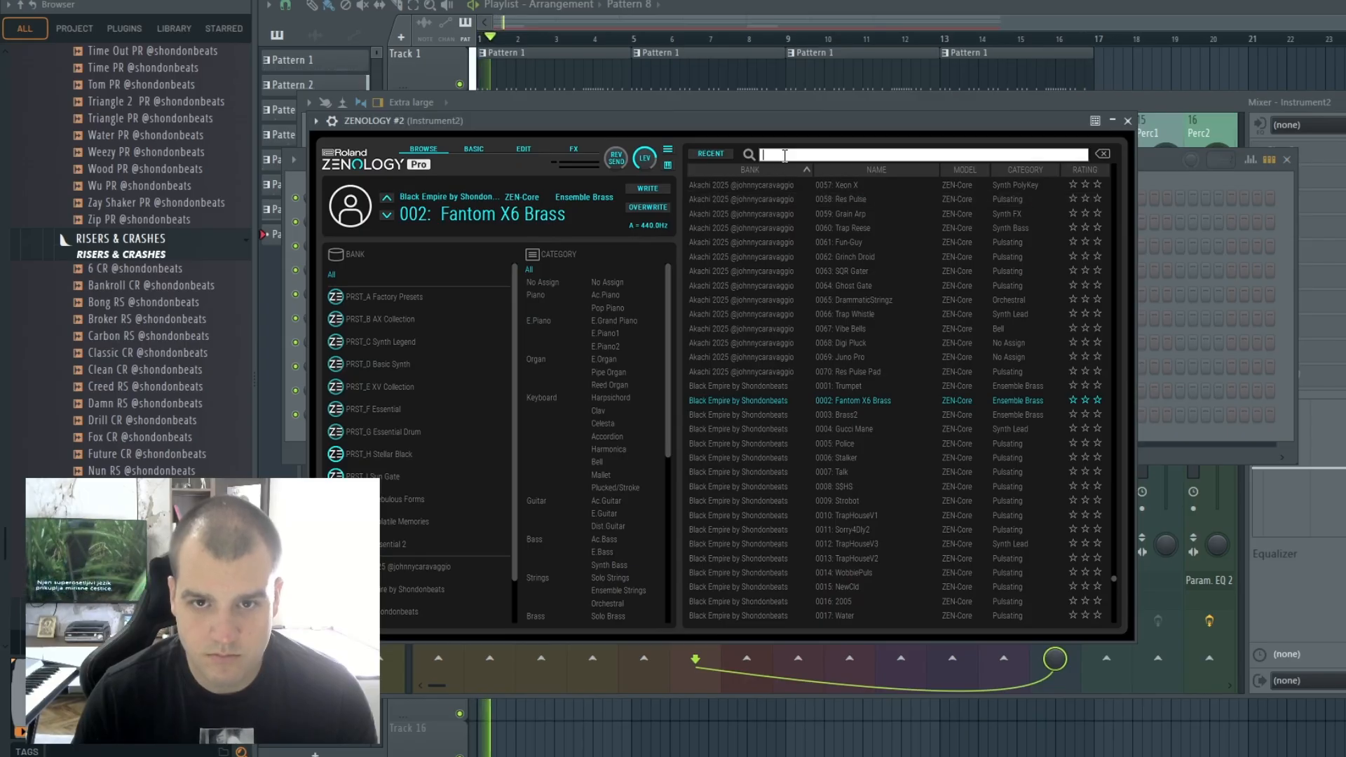
pyautogui.write('piano')
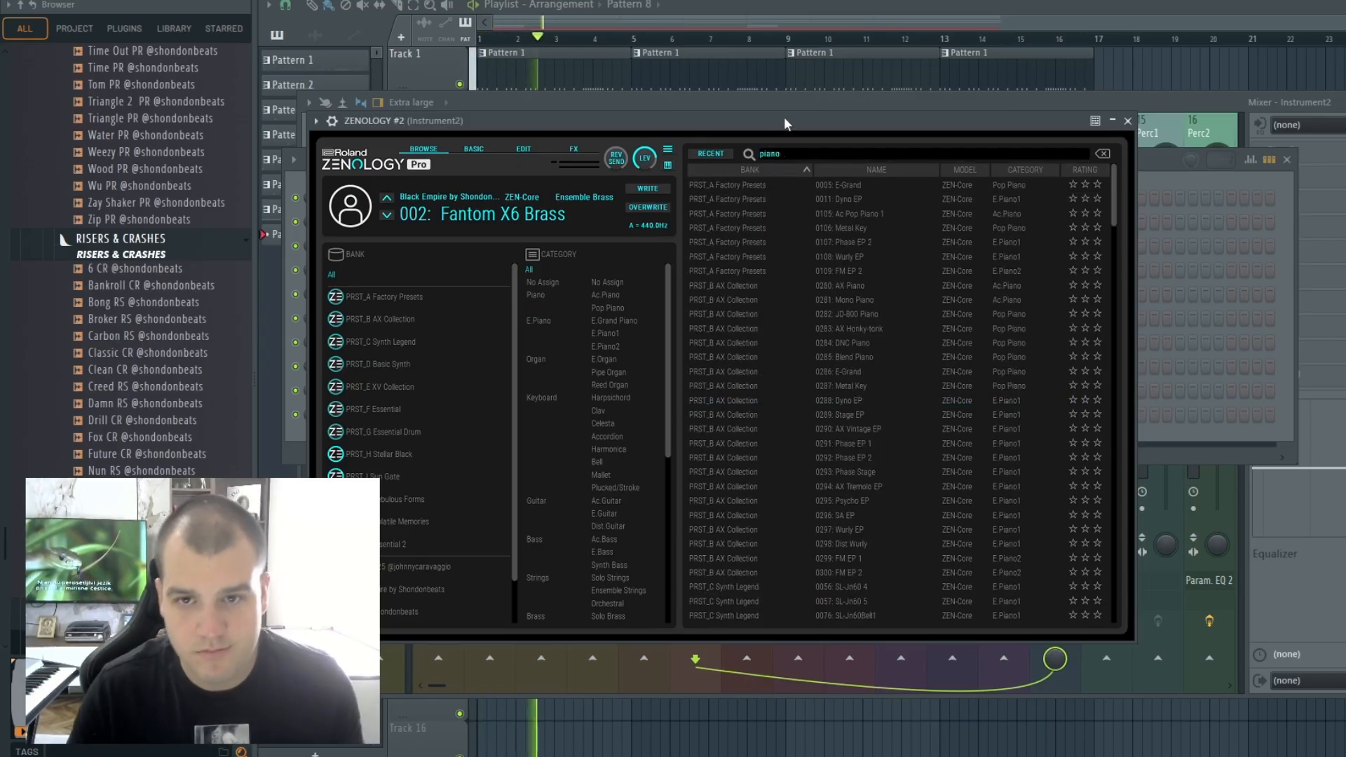
pyautogui.click(831, 213)
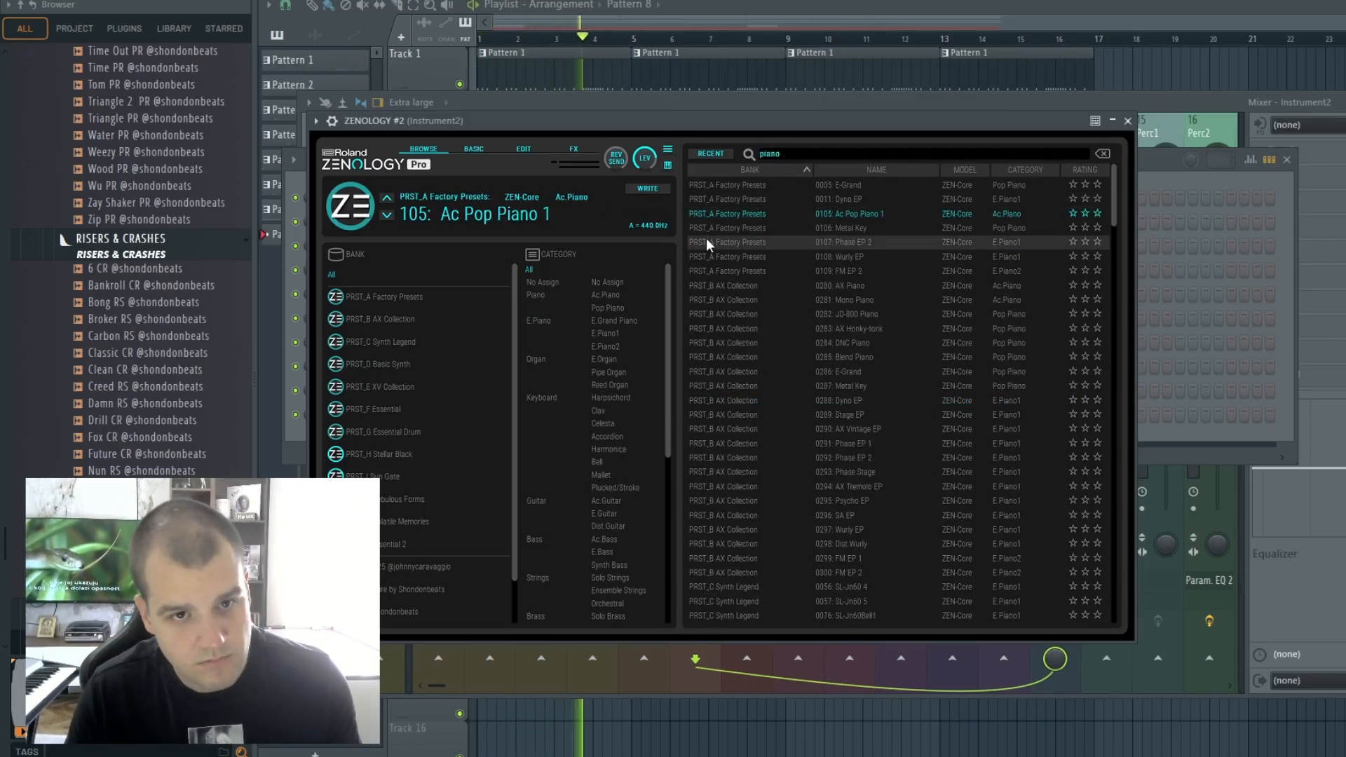
pyautogui.click(1140, 175)
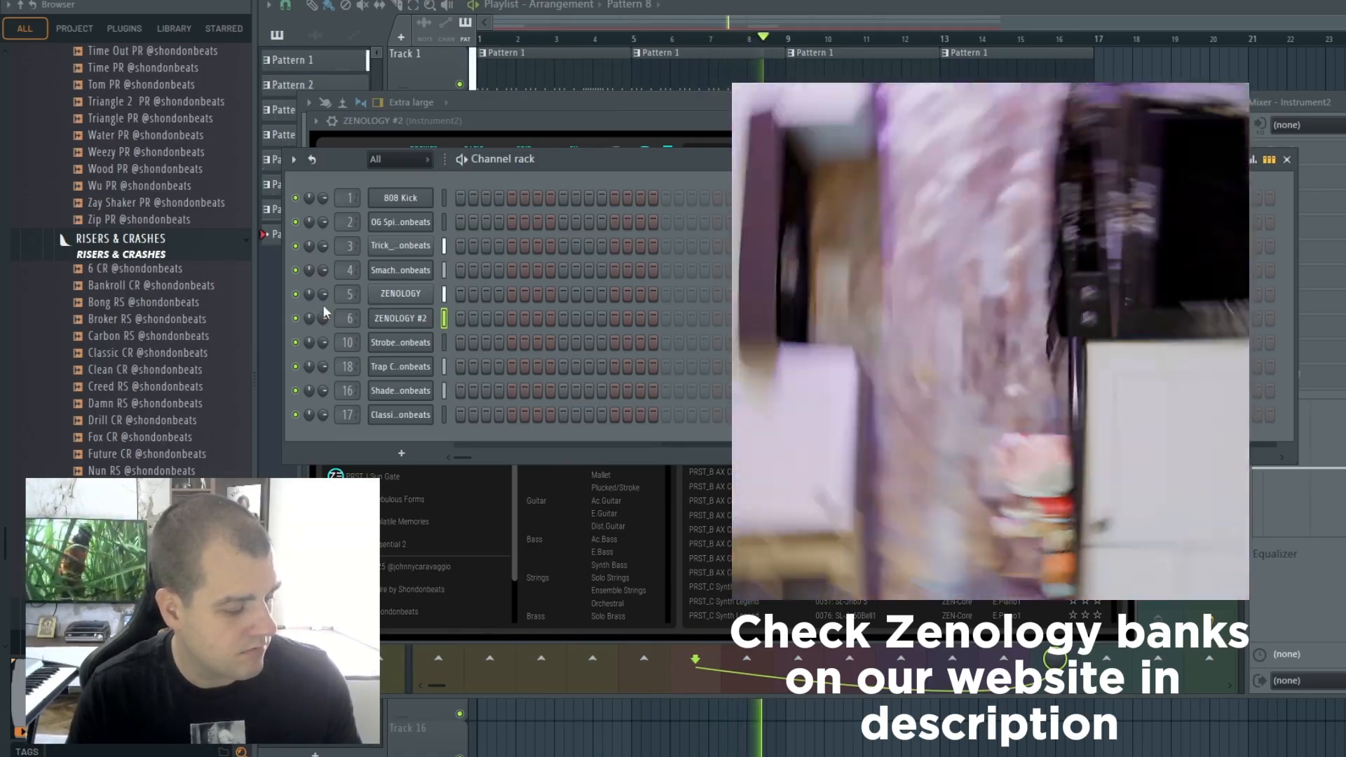
# Draw a two-bar ZENOLOGY #2 melody of E5, C5, B4, A4, B4, C5, ending with a B4 on beat 3 of bar 2.
pyautogui.rightClick(427, 318)
pyautogui.click(449, 321)
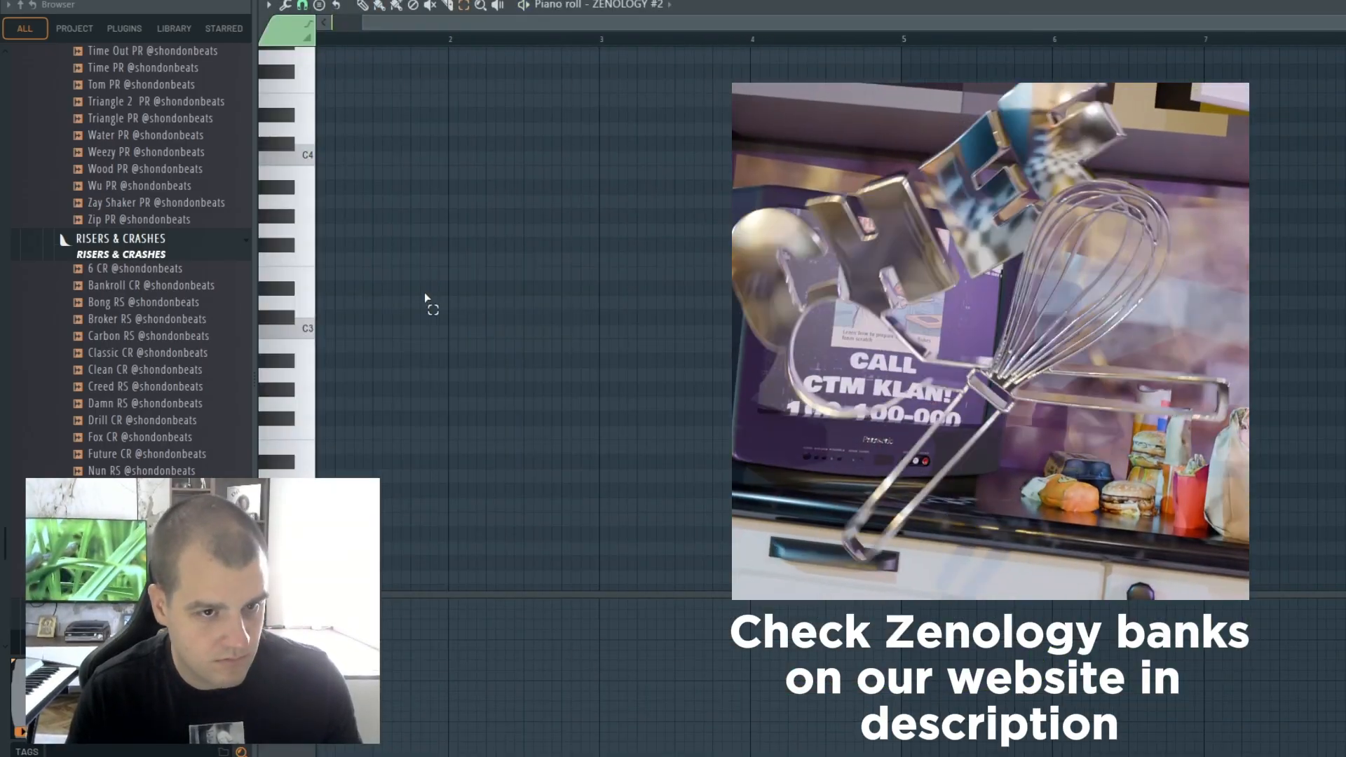
pyautogui.scroll(3, 413, 291)
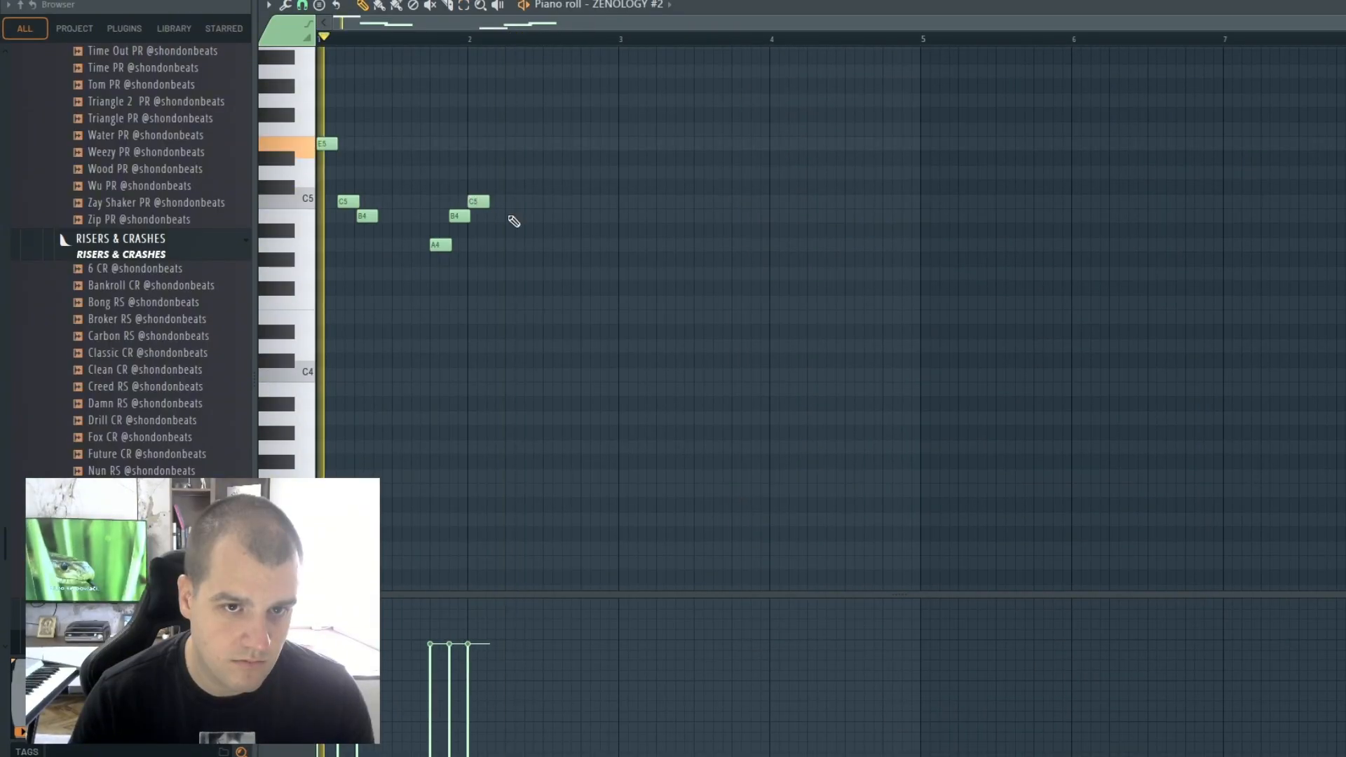
pyautogui.click(539, 217)
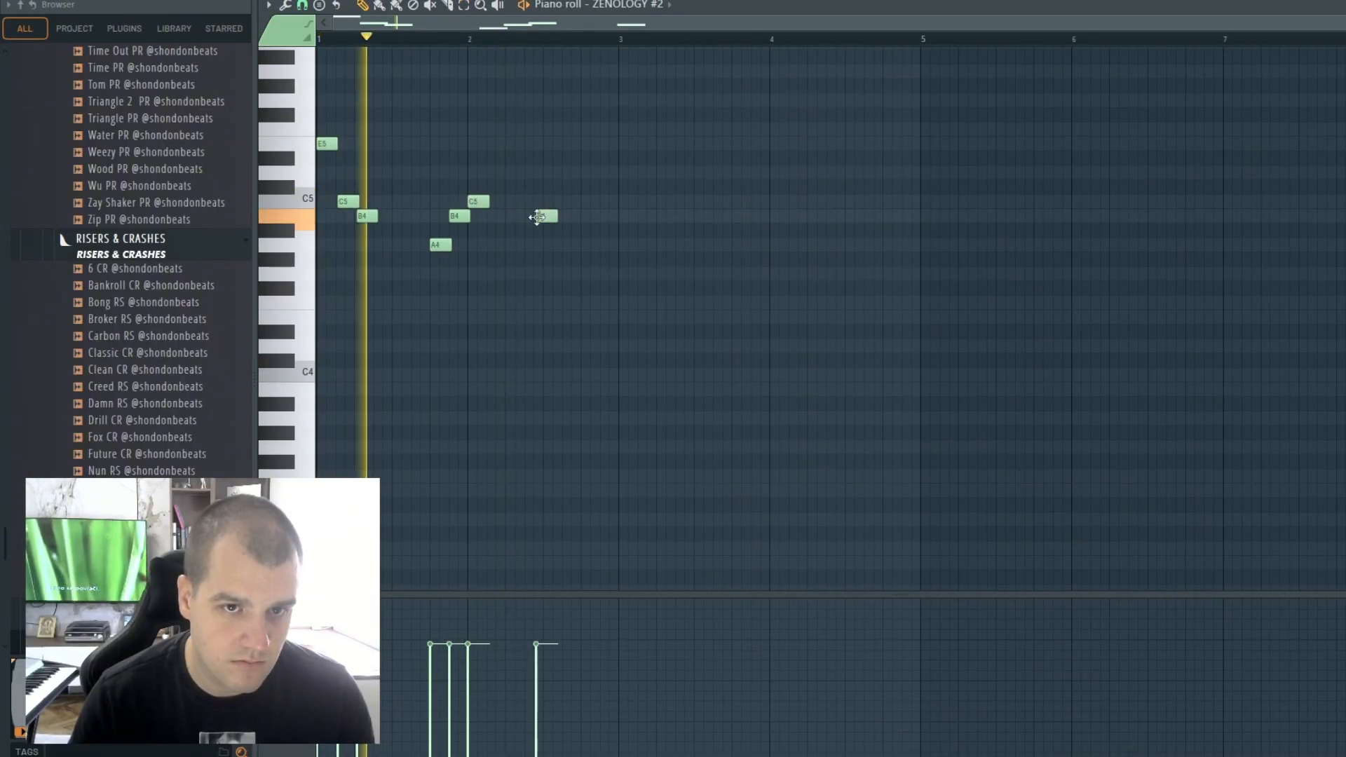
pyautogui.moveTo(537, 217); pyautogui.dragTo(548, 217)
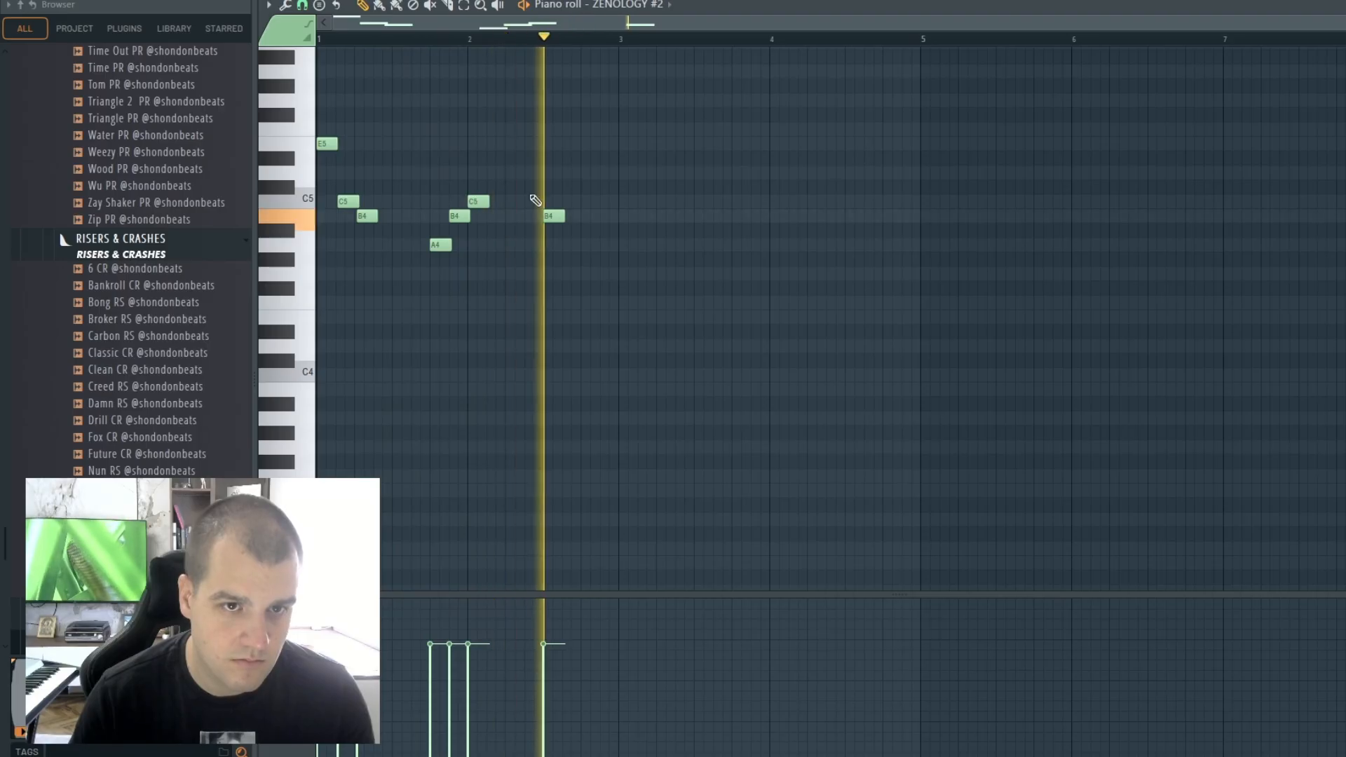
# Duplicate the two-bar melody at bar 3 in its original pitch, and copy all four bars into bars 5 to 8.
pyautogui.hotkey('ctrl', 'a')
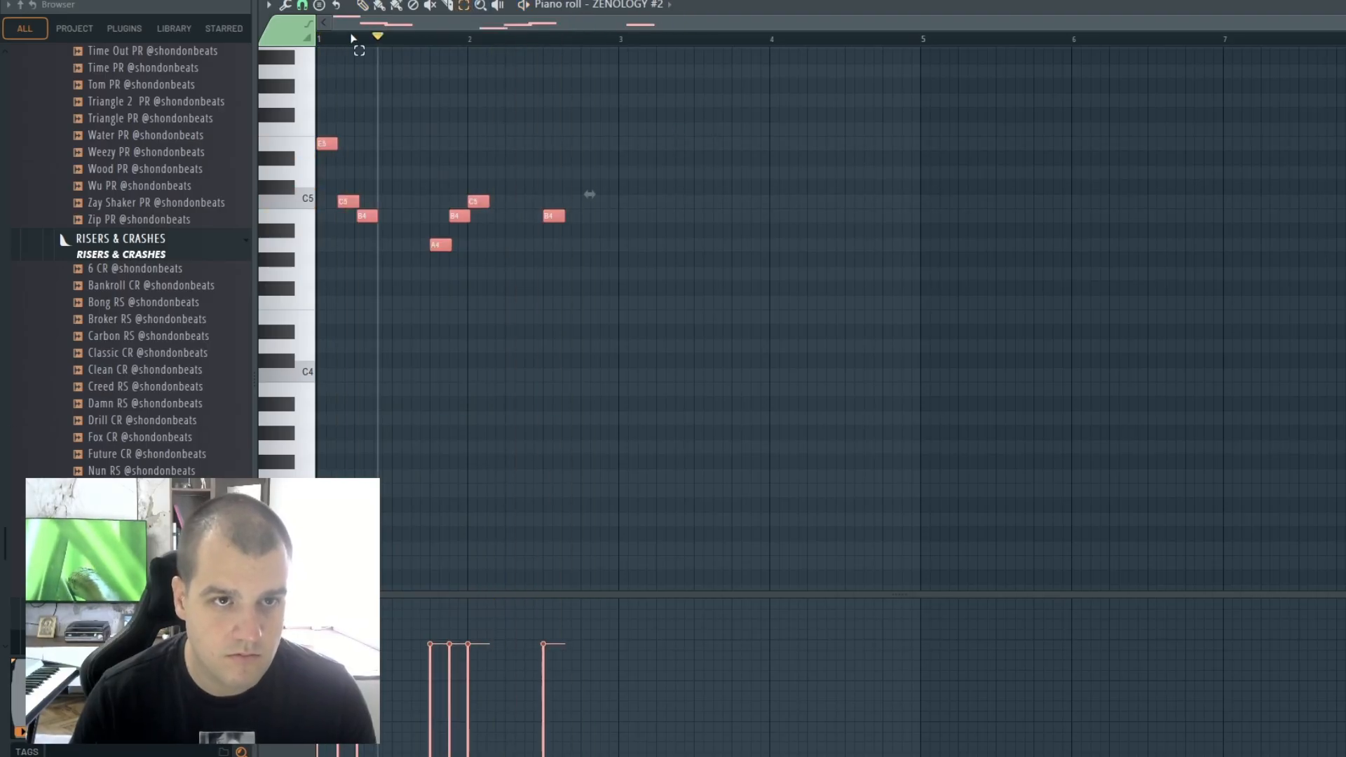
pyautogui.hotkey('ctrl', 'b')
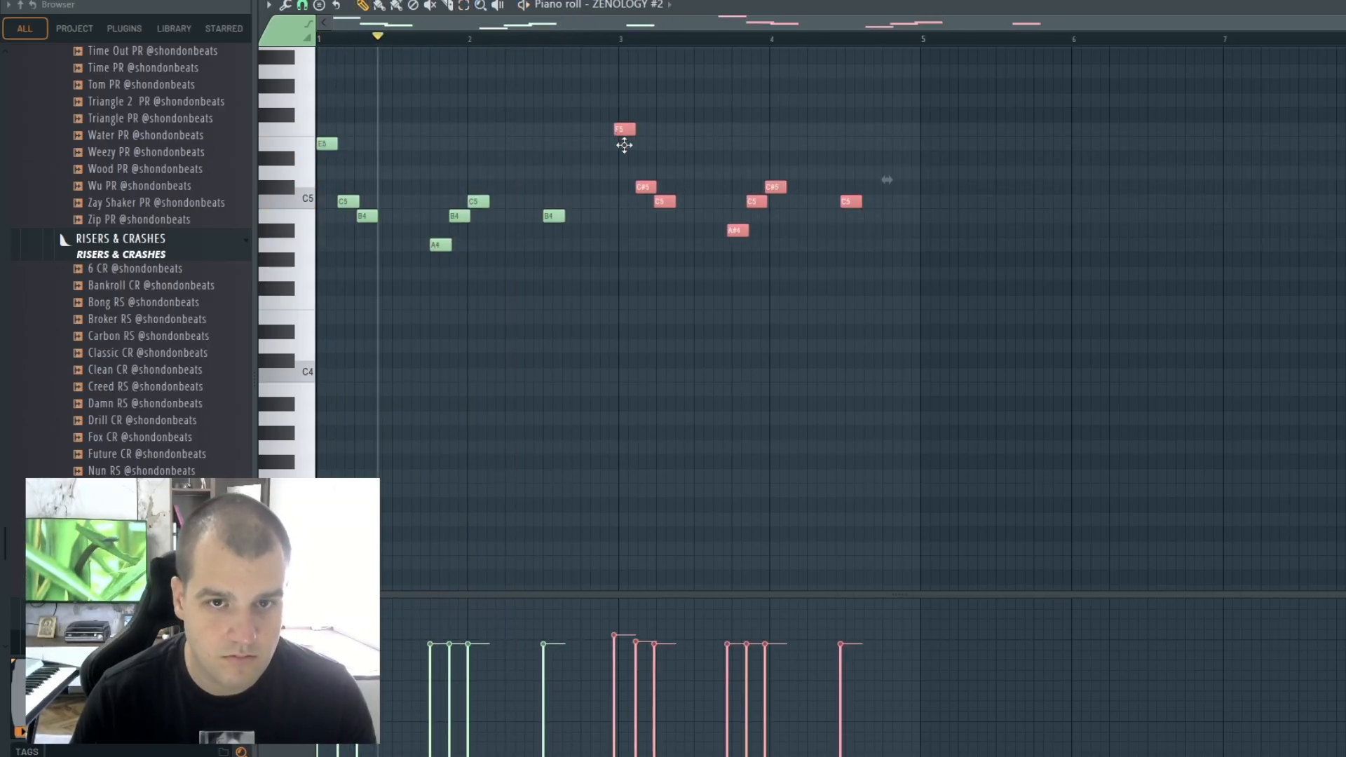
pyautogui.moveTo(627, 156); pyautogui.dragTo(629, 156)
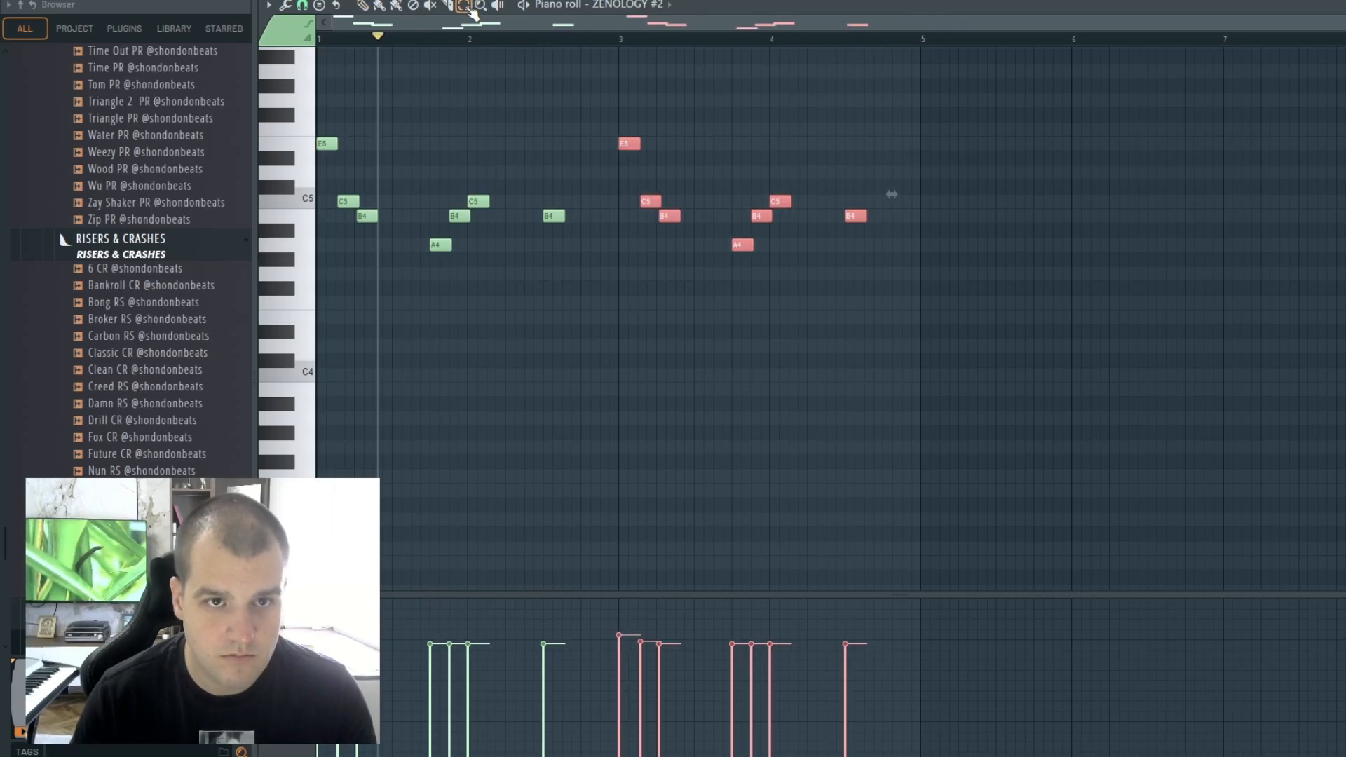
pyautogui.moveTo(1048, 78); pyautogui.dragTo(315, 493)
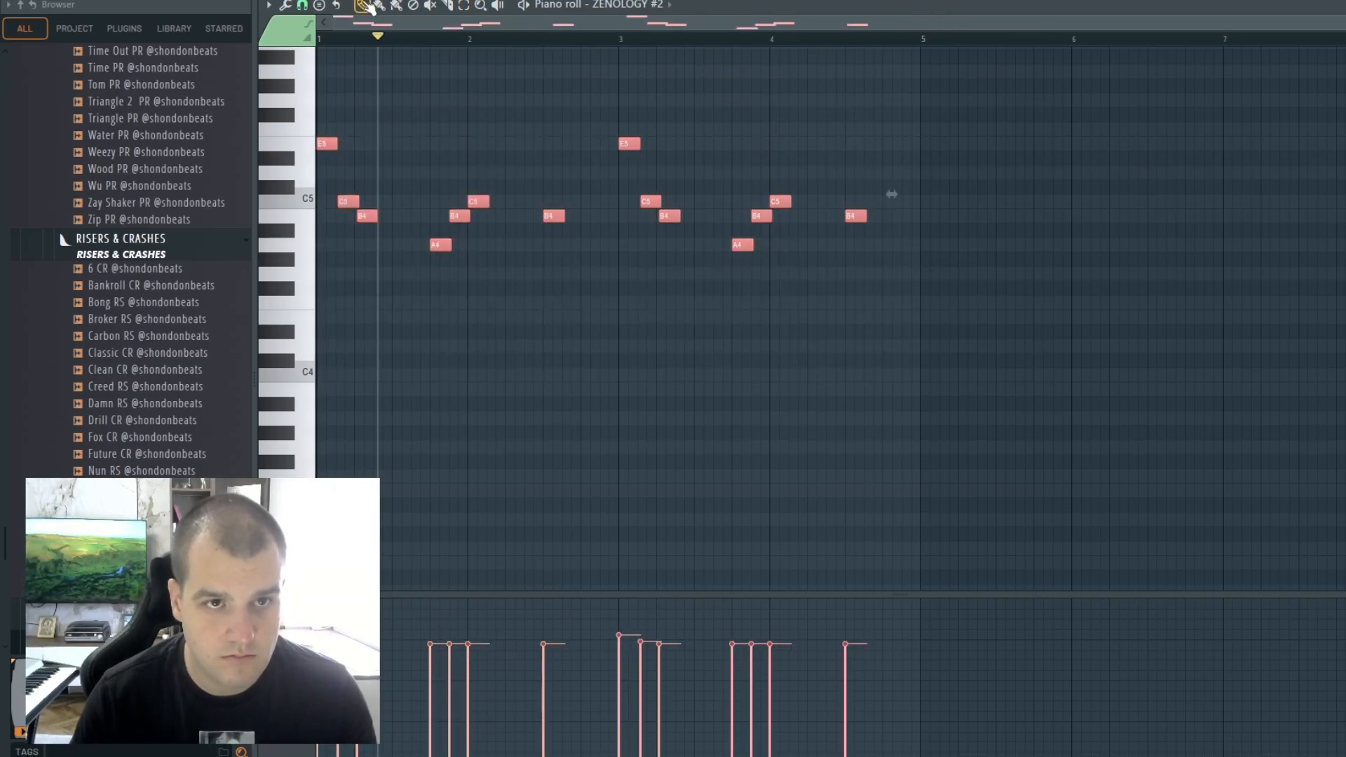
pyautogui.hotkey('ctrl', 'b')
pyautogui.press('space')
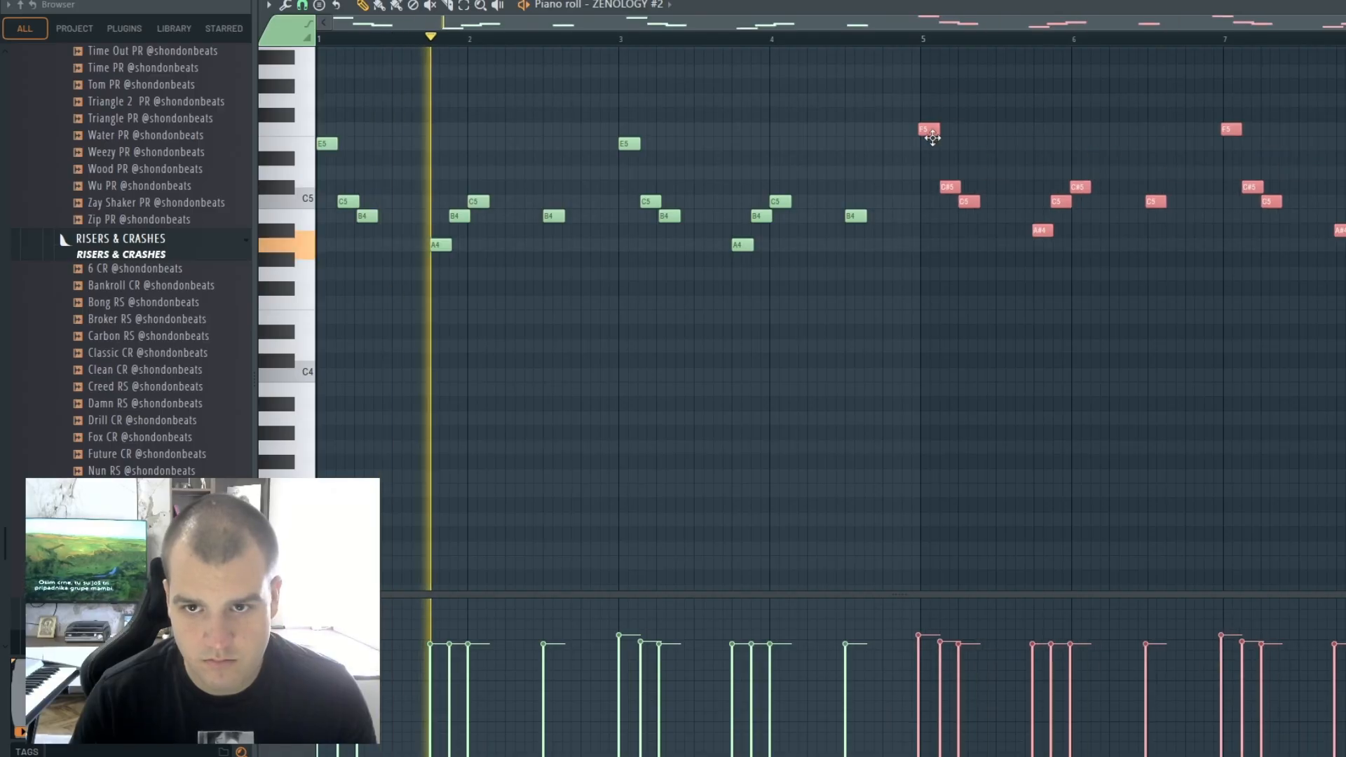
# Align the second copy to bar 5 and change each of its phrases to F5, D5, C5, B4, C5, D5, C5.
pyautogui.moveTo(933, 138); pyautogui.dragTo(952, 172)
pyautogui.keyDown('ctrl'); pyautogui.click(977, 149); pyautogui.keyUp('ctrl')
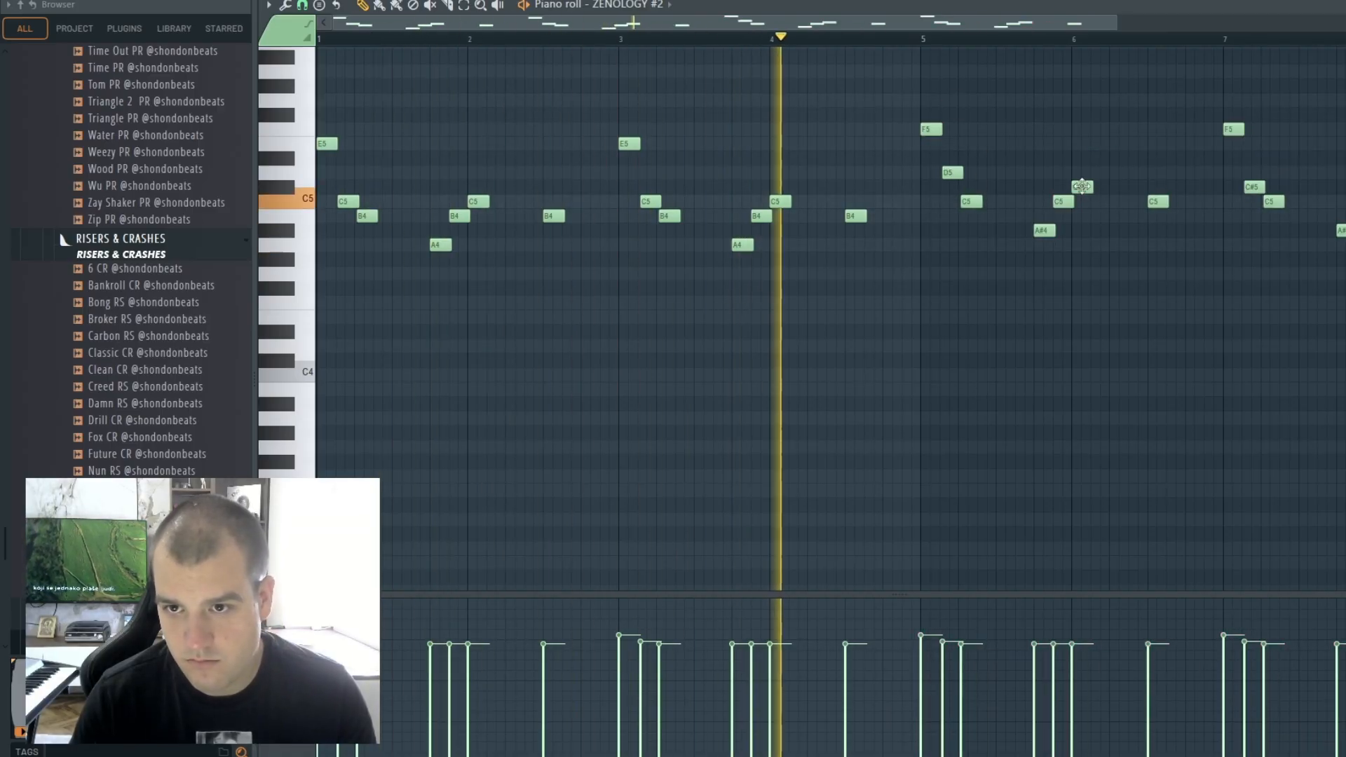
pyautogui.moveTo(1255, 186); pyautogui.dragTo(1255, 172)
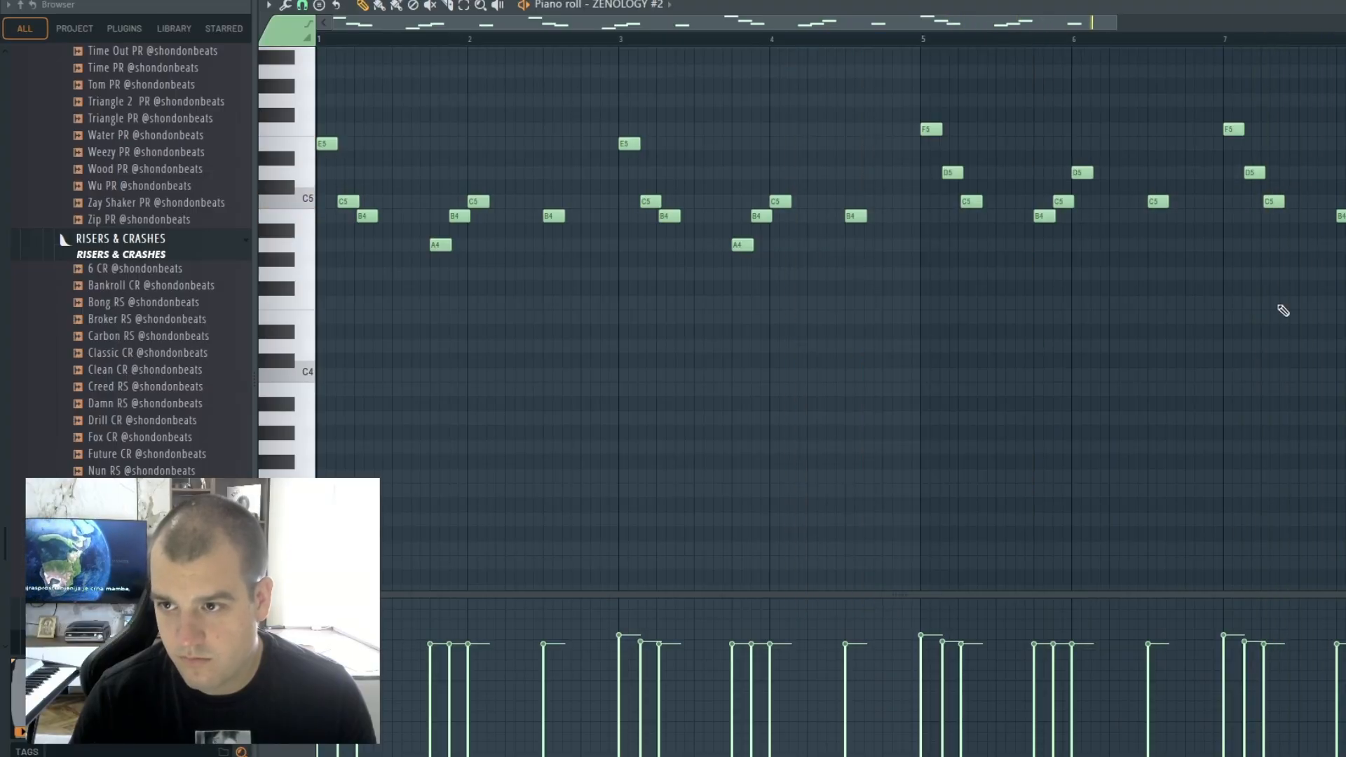
# Raise the Instrument2 mixer fader to about -9.5 dB and lower the Instrument1 fader to about -15.3 dB.
pyautogui.press('F9')
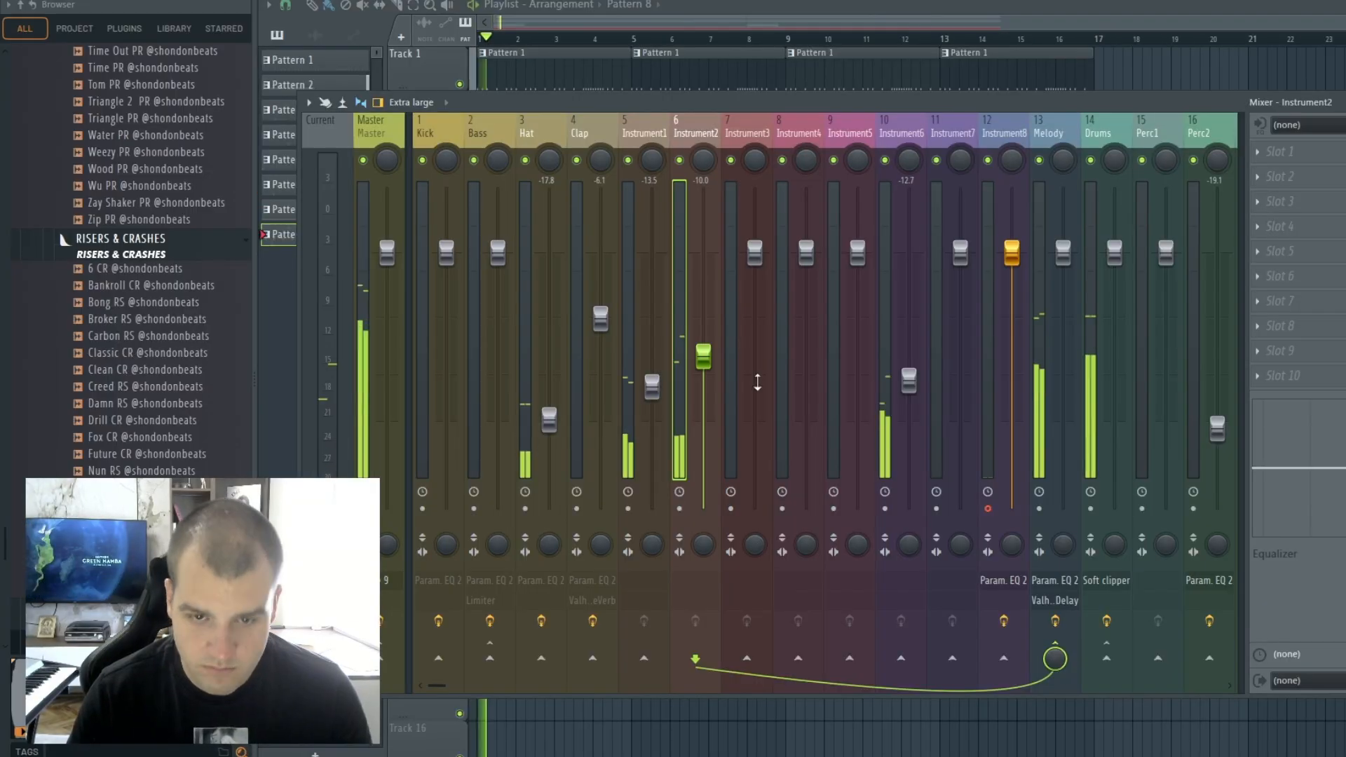
pyautogui.moveTo(704, 357); pyautogui.dragTo(704, 352)
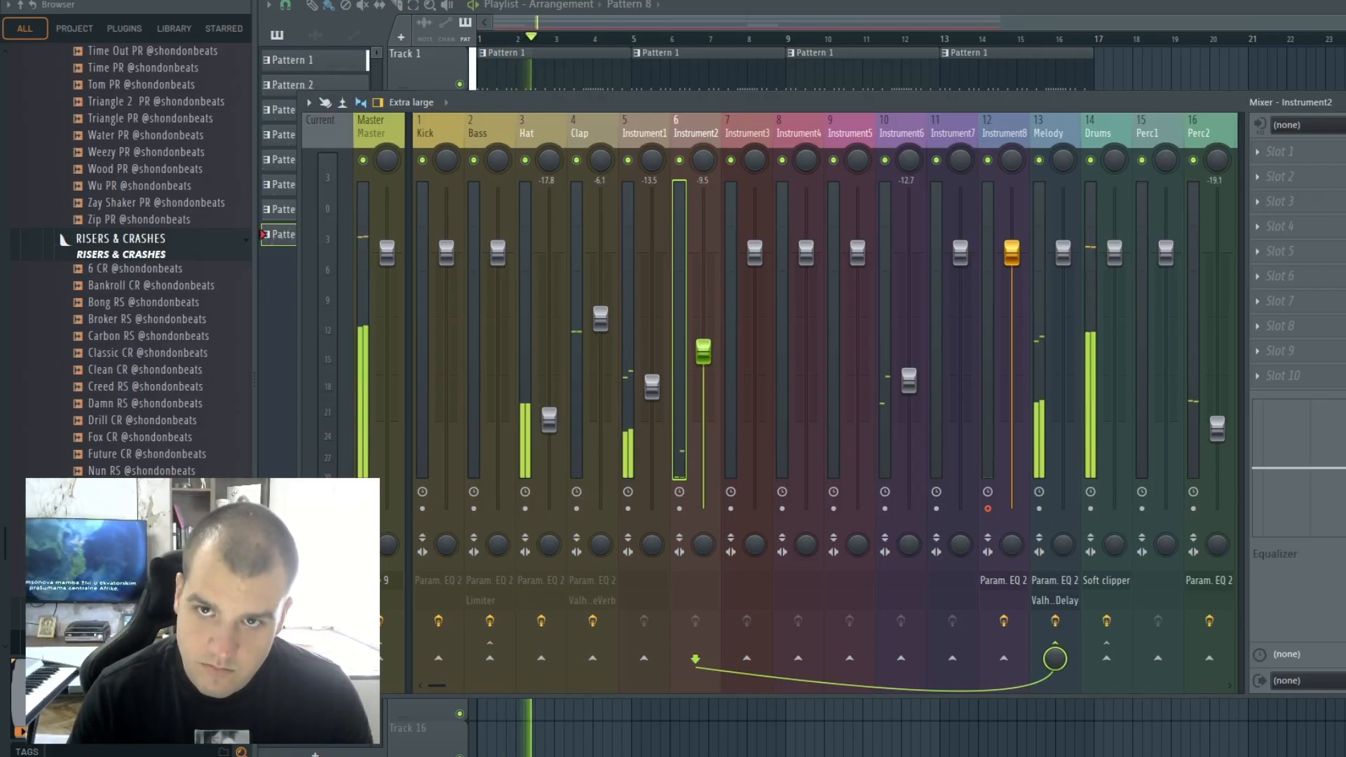
pyautogui.press('F6')
pyautogui.press('F6')
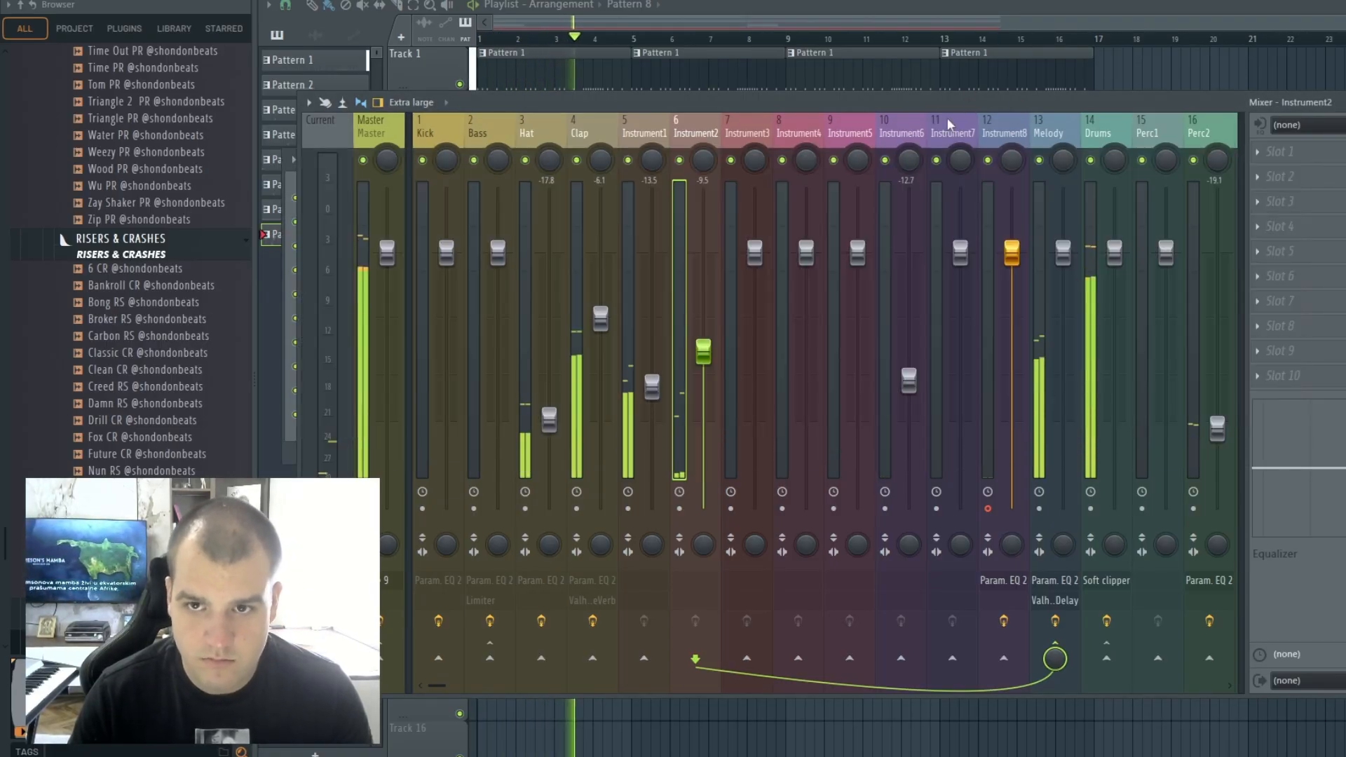
pyautogui.moveTo(652, 385); pyautogui.dragTo(662, 409)
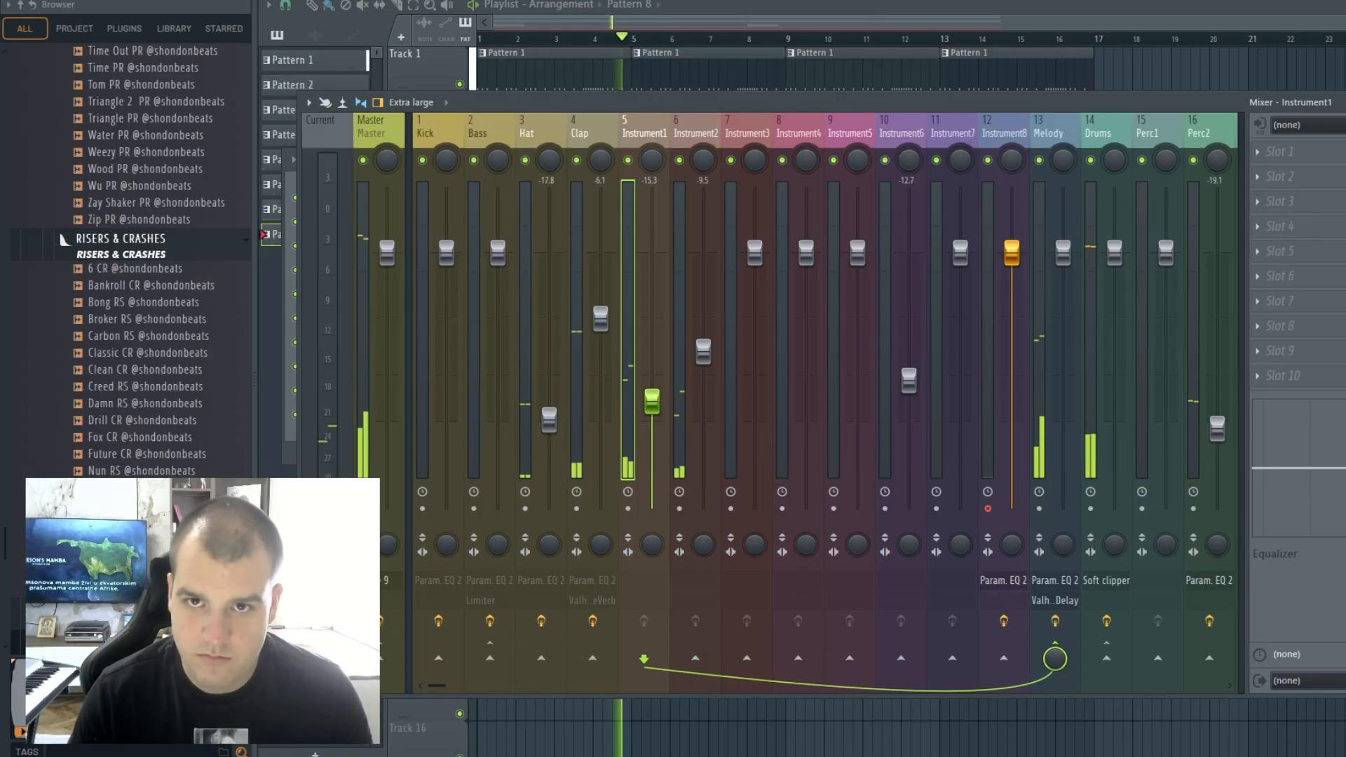
# Clone the ZENOLOGY #2 channel and assign the clone to mixer track 7.
pyautogui.press('F6')
pyautogui.rightClick(407, 321)
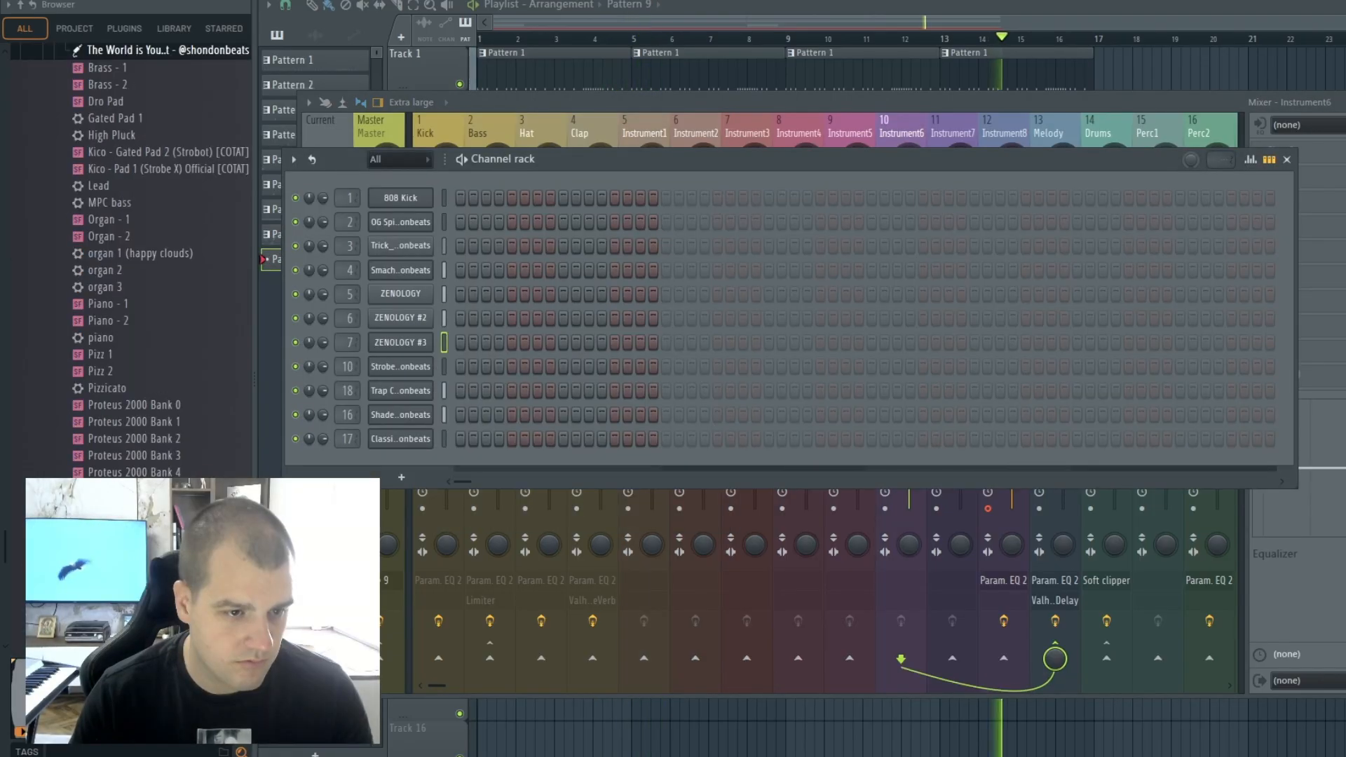
pyautogui.scroll(10, 133, 280)
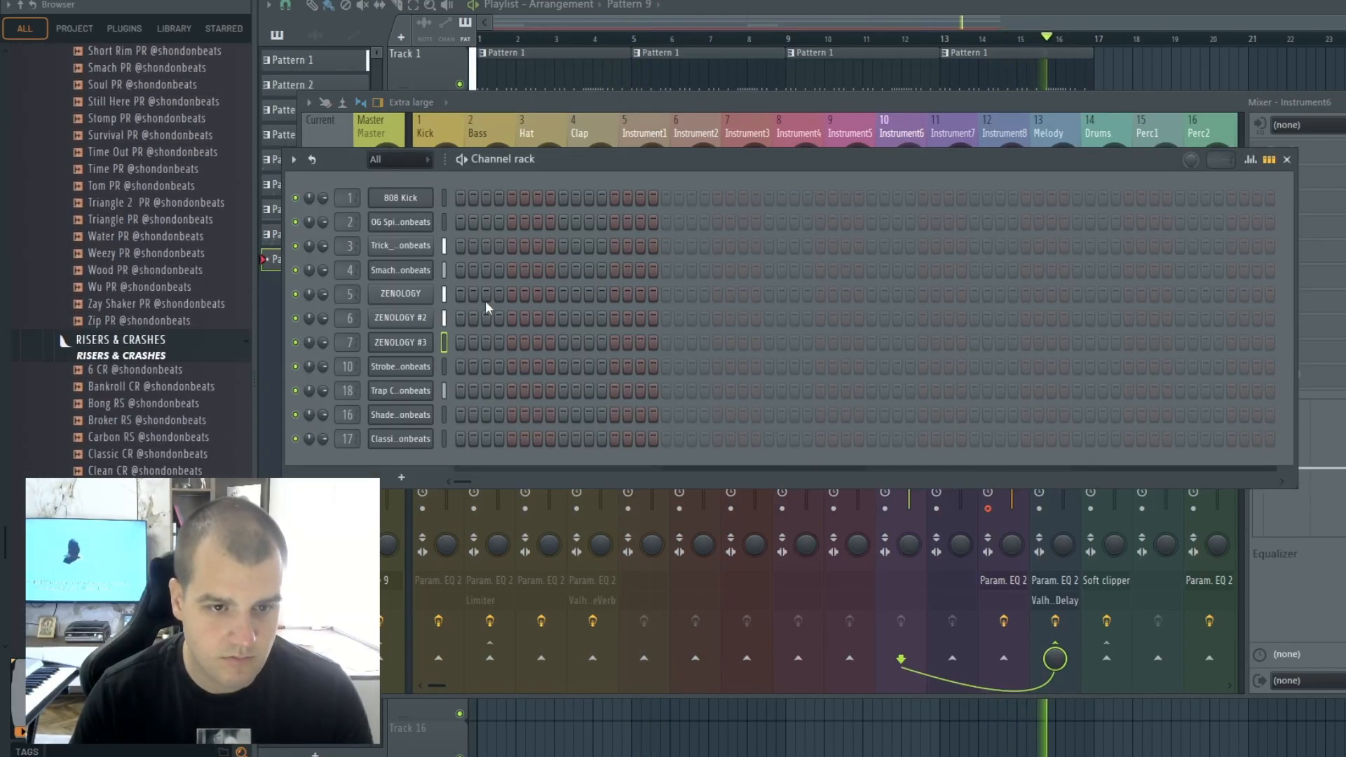
# Try a lengthened E5 note at bar 1 in the StrobeX channel's piano roll.
pyautogui.click(1292, 48)
pyautogui.doubleClick(799, 334)
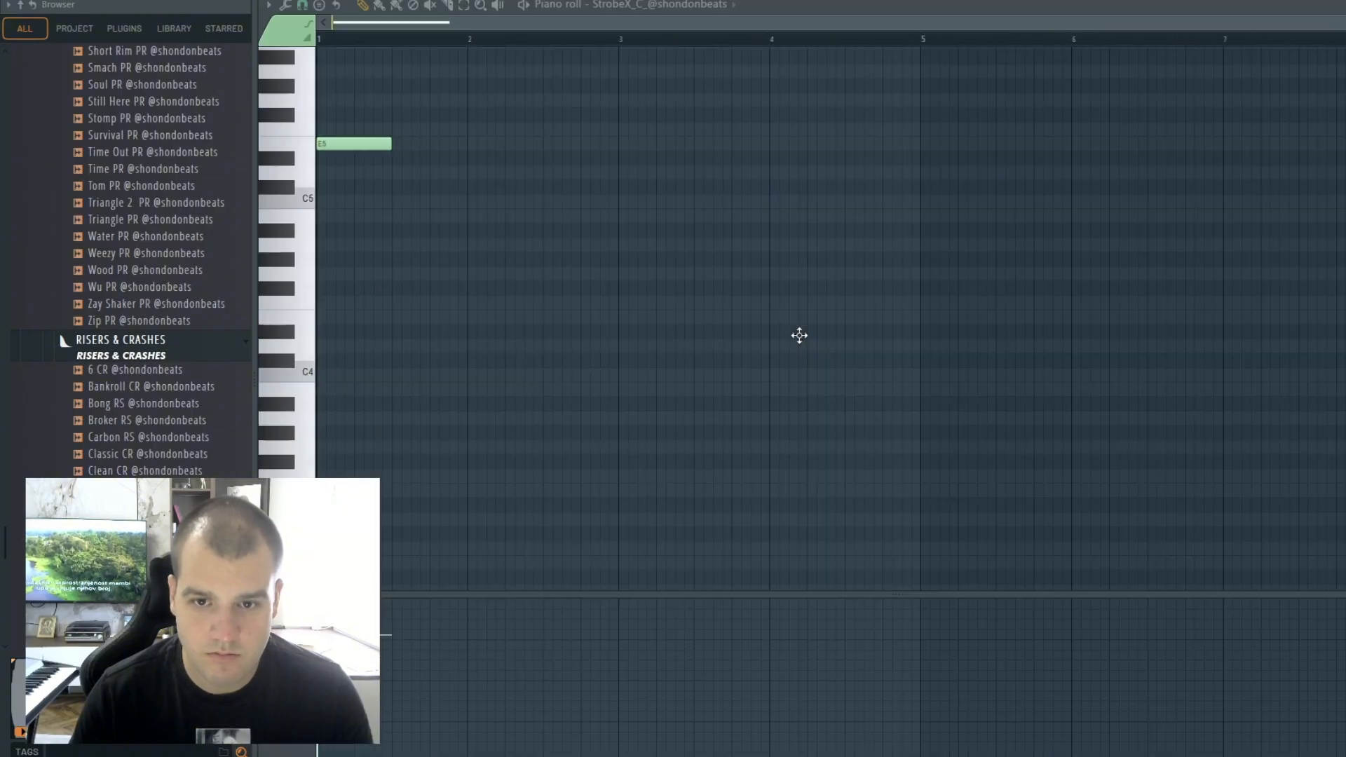
pyautogui.moveTo(391, 141); pyautogui.dragTo(423, 144)
# Add the Roland Tom PR sample as a new channel and open it in Newtone to examine its pitch.
pyautogui.moveTo(140, 540); pyautogui.dragTo(361, 470)
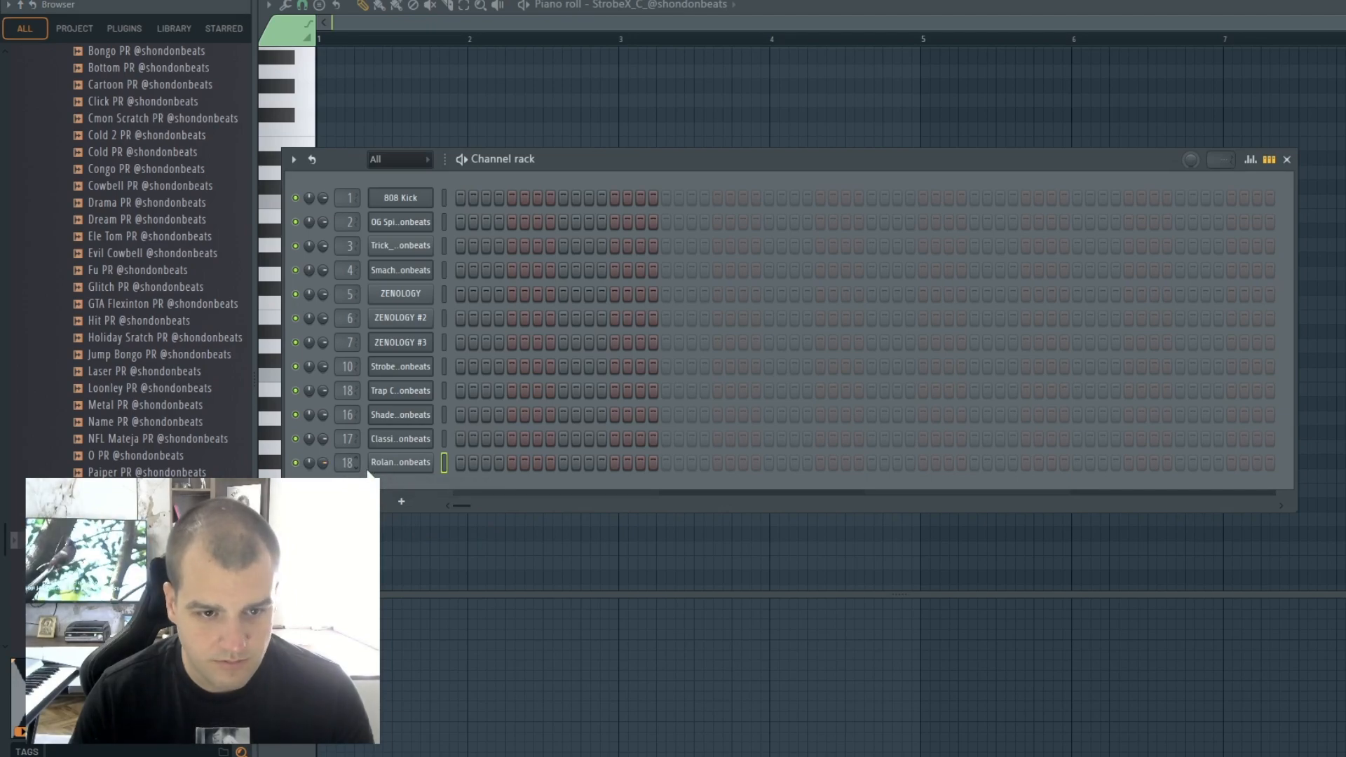
pyautogui.click(396, 466)
pyautogui.rightClick(477, 450)
pyautogui.click(547, 537)
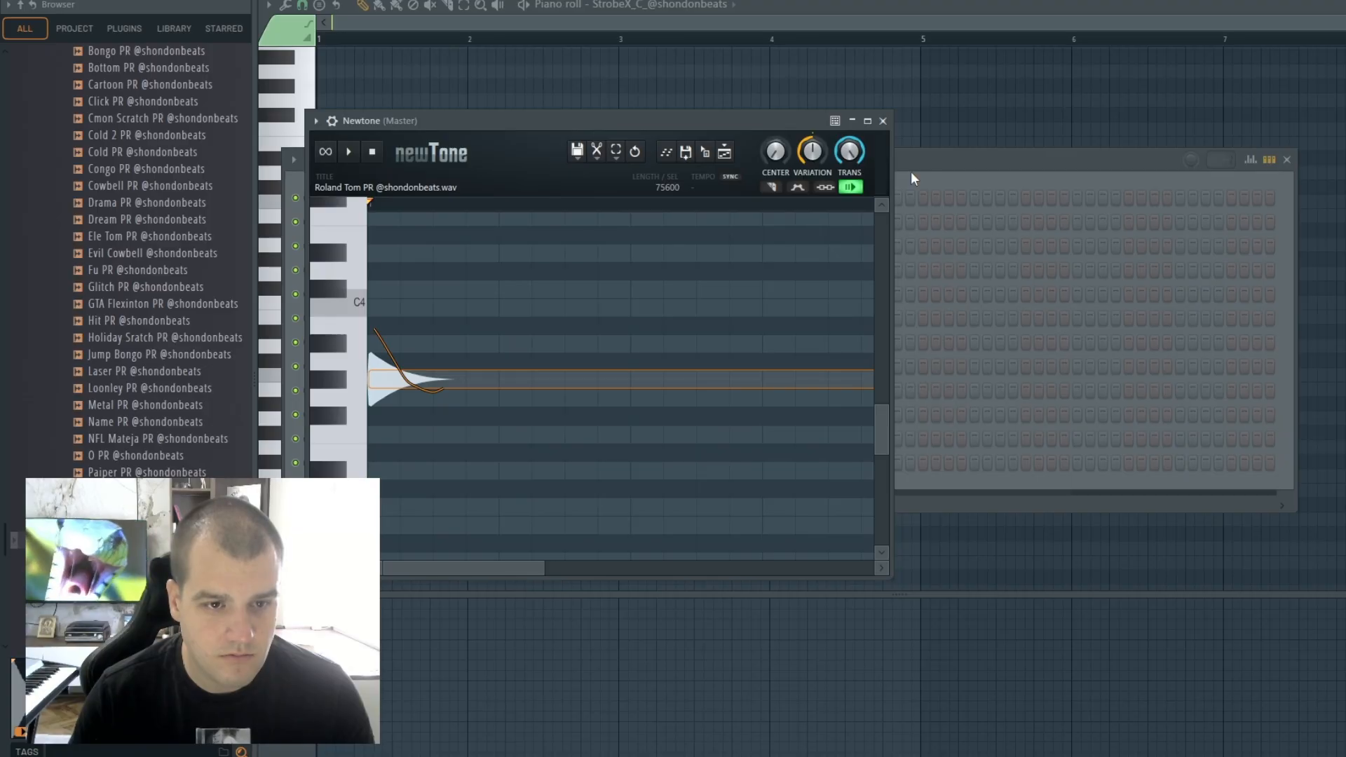
pyautogui.click(912, 178)
# Set the Roland Tom channel's root note to G#5 and draw three short E6 notes followed by three short C6 notes.
pyautogui.click(398, 463)
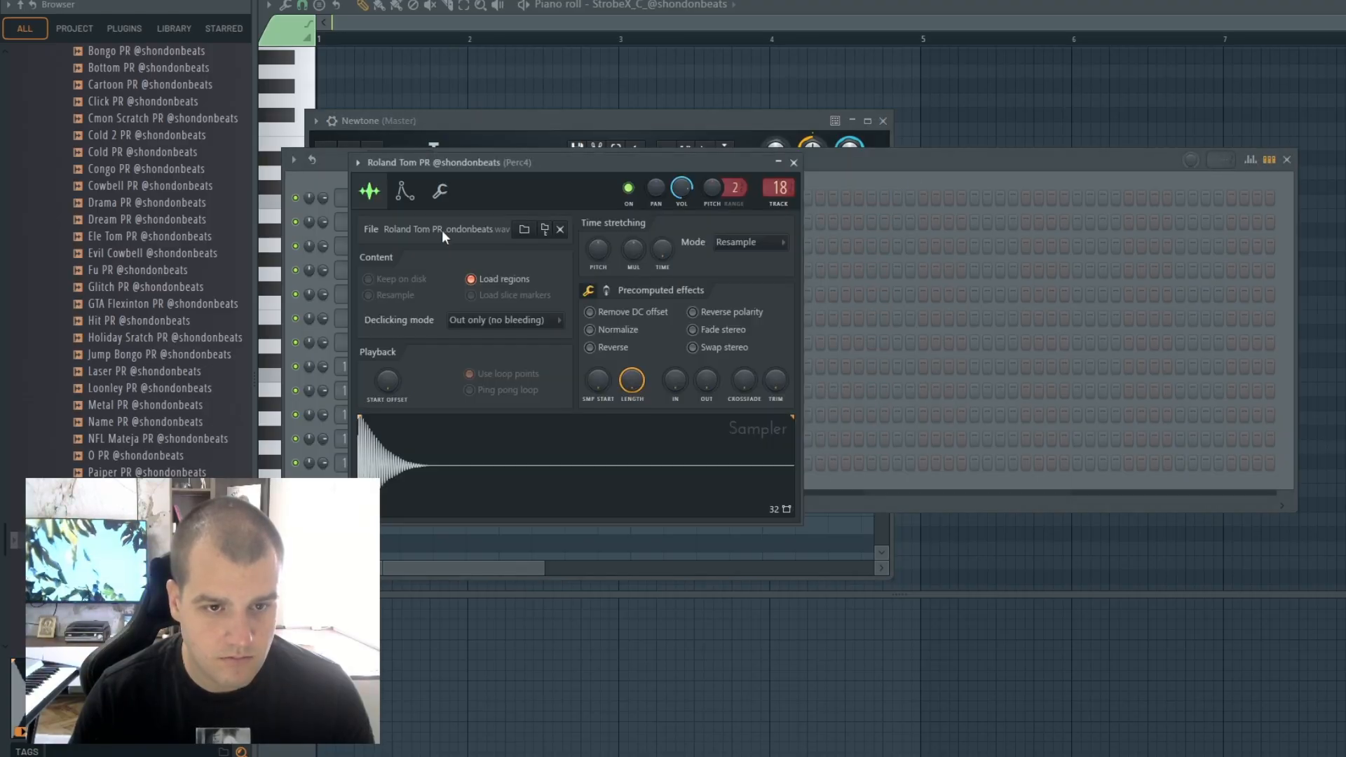
pyautogui.click(404, 191)
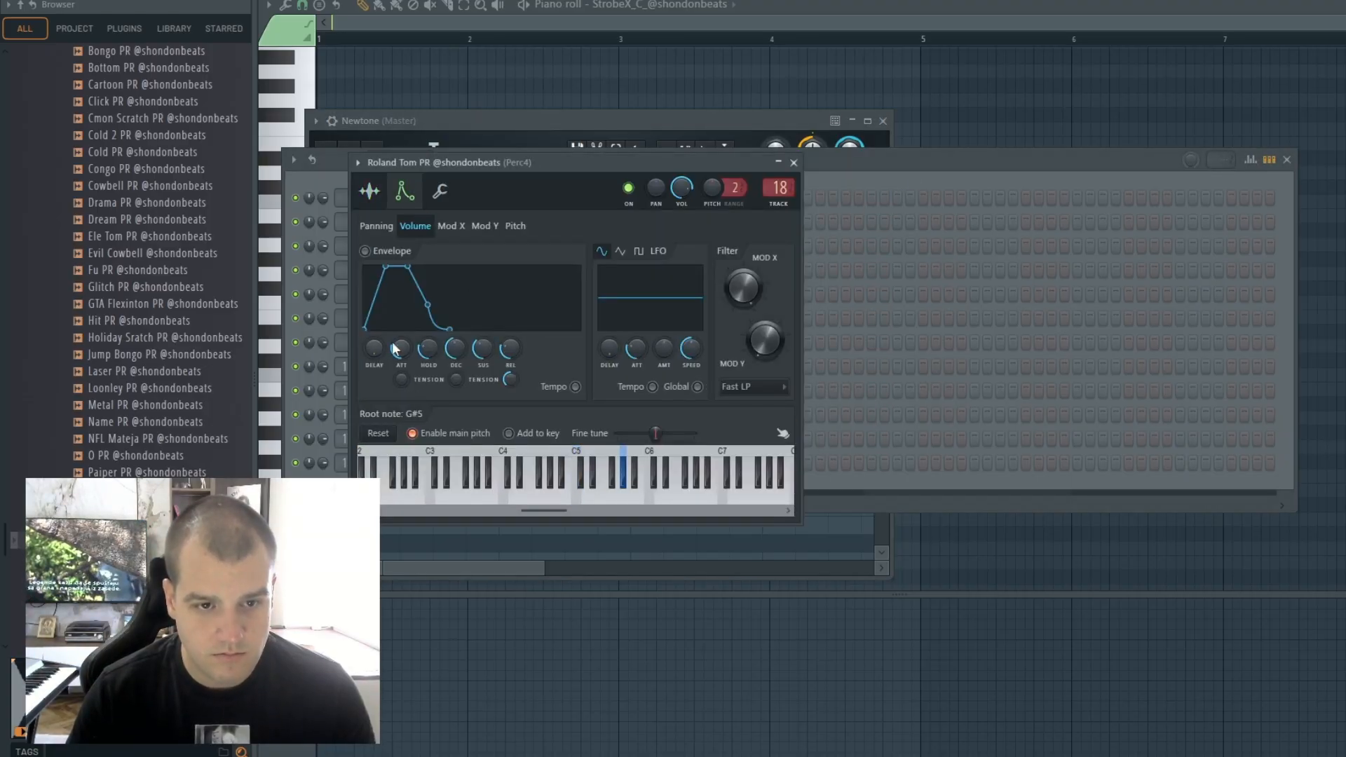
pyautogui.moveTo(430, 357); pyautogui.dragTo(429, 345)
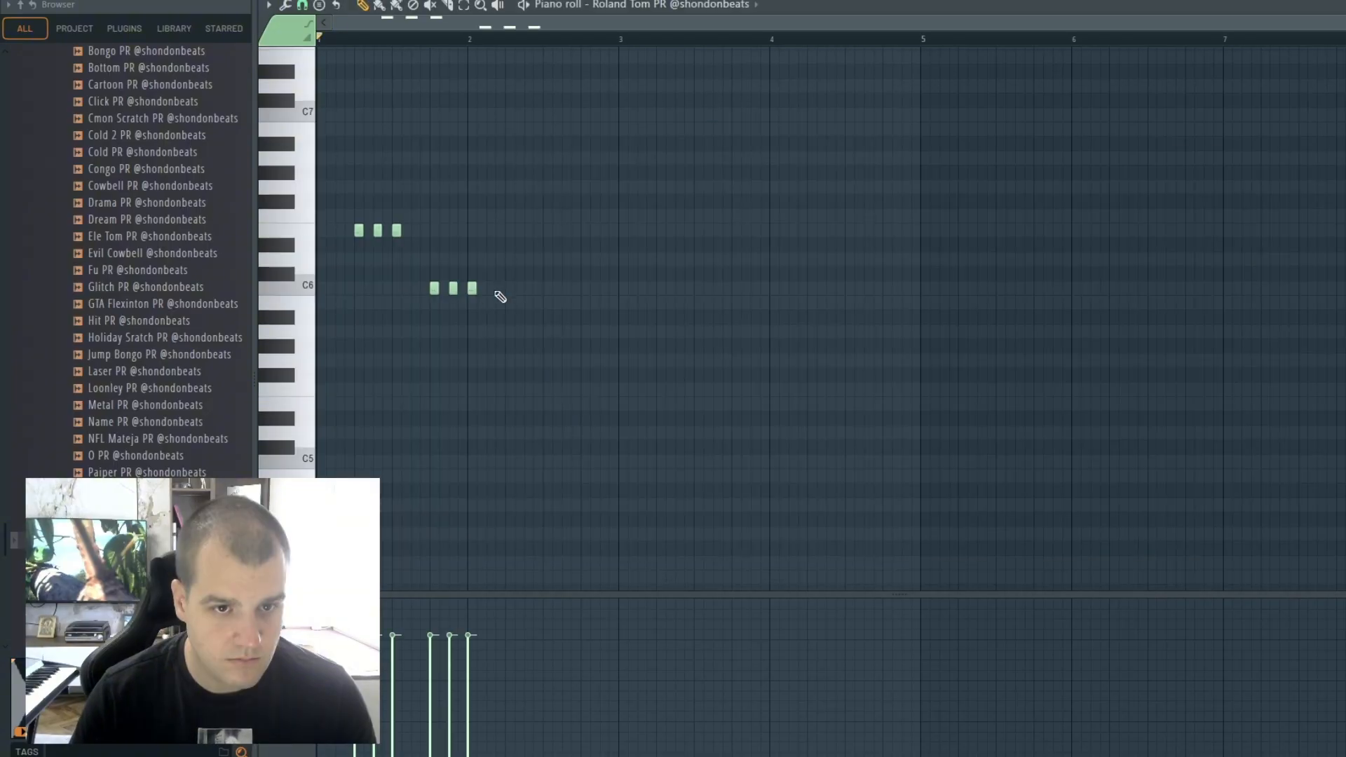
# Move the three C6 tom notes an eighth note earlier and play back the tom pattern.
pyautogui.press('space')
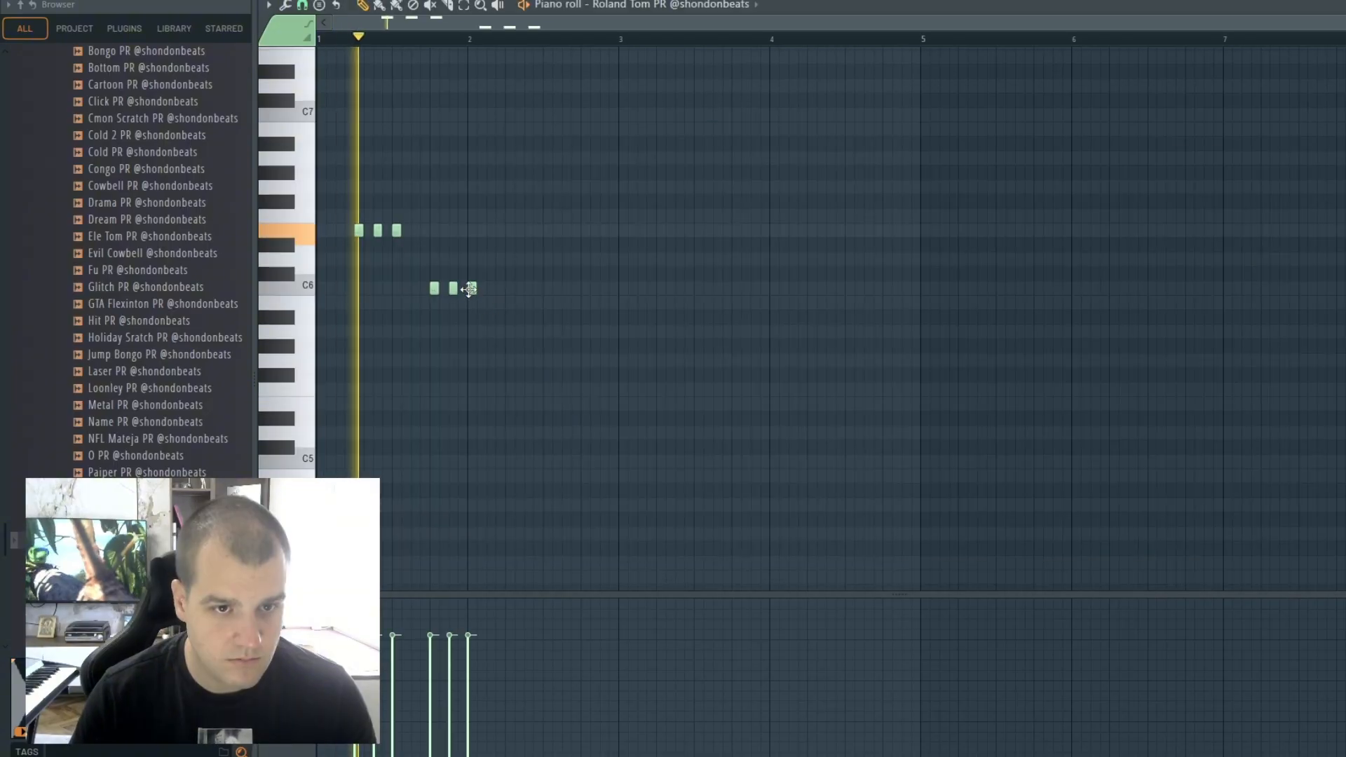
pyautogui.moveTo(470, 288); pyautogui.dragTo(413, 284)
pyautogui.press('space')
pyautogui.press('space')
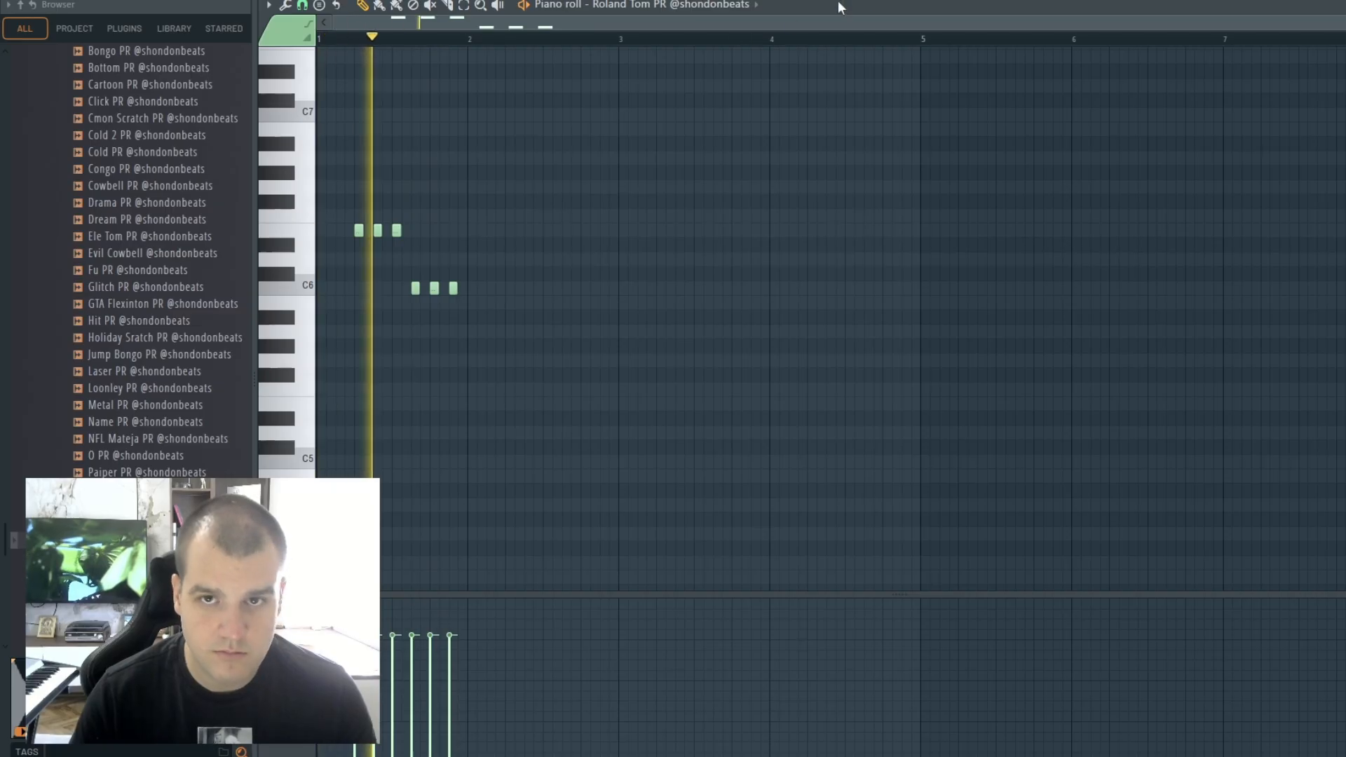
# Place Pattern 9 on playlist Track 6 at bars 8 and 16 and play the arrangement.
pyautogui.press('F9')
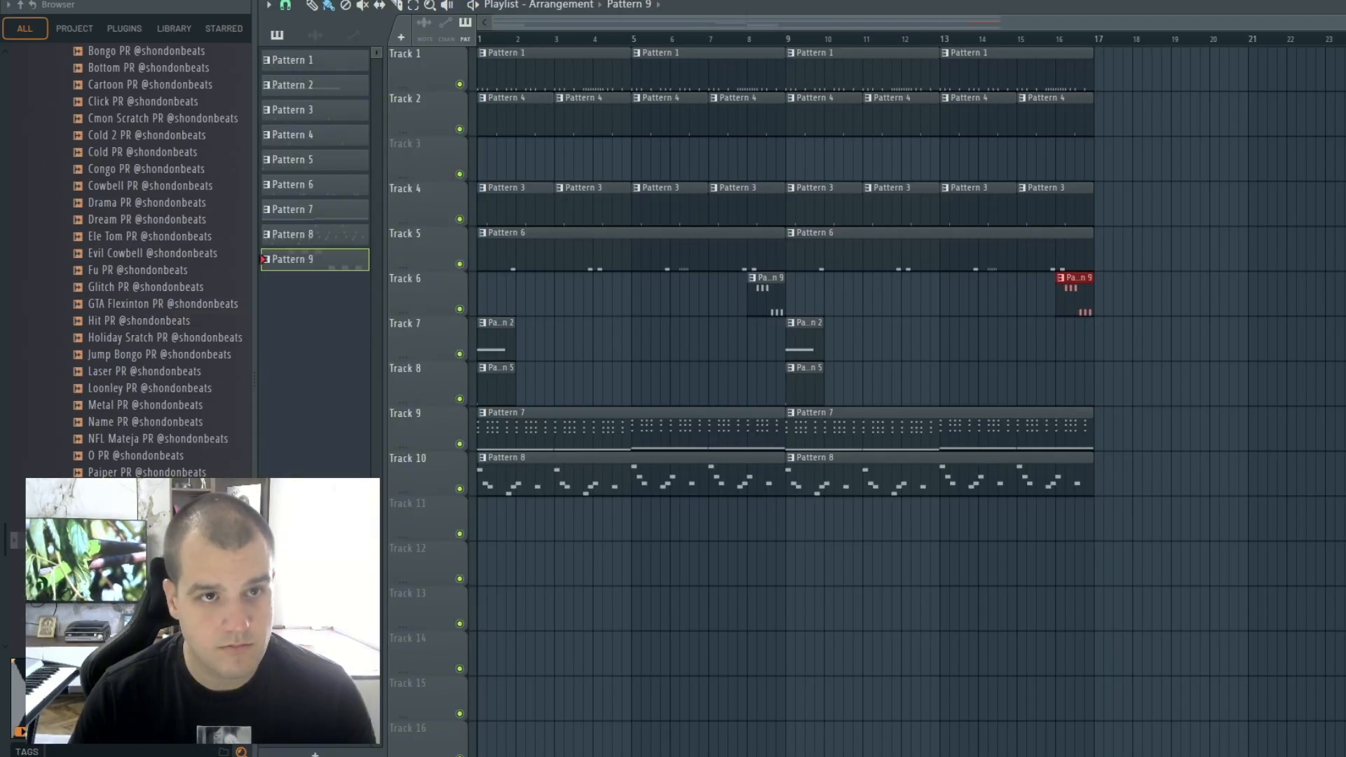
pyautogui.press('space')
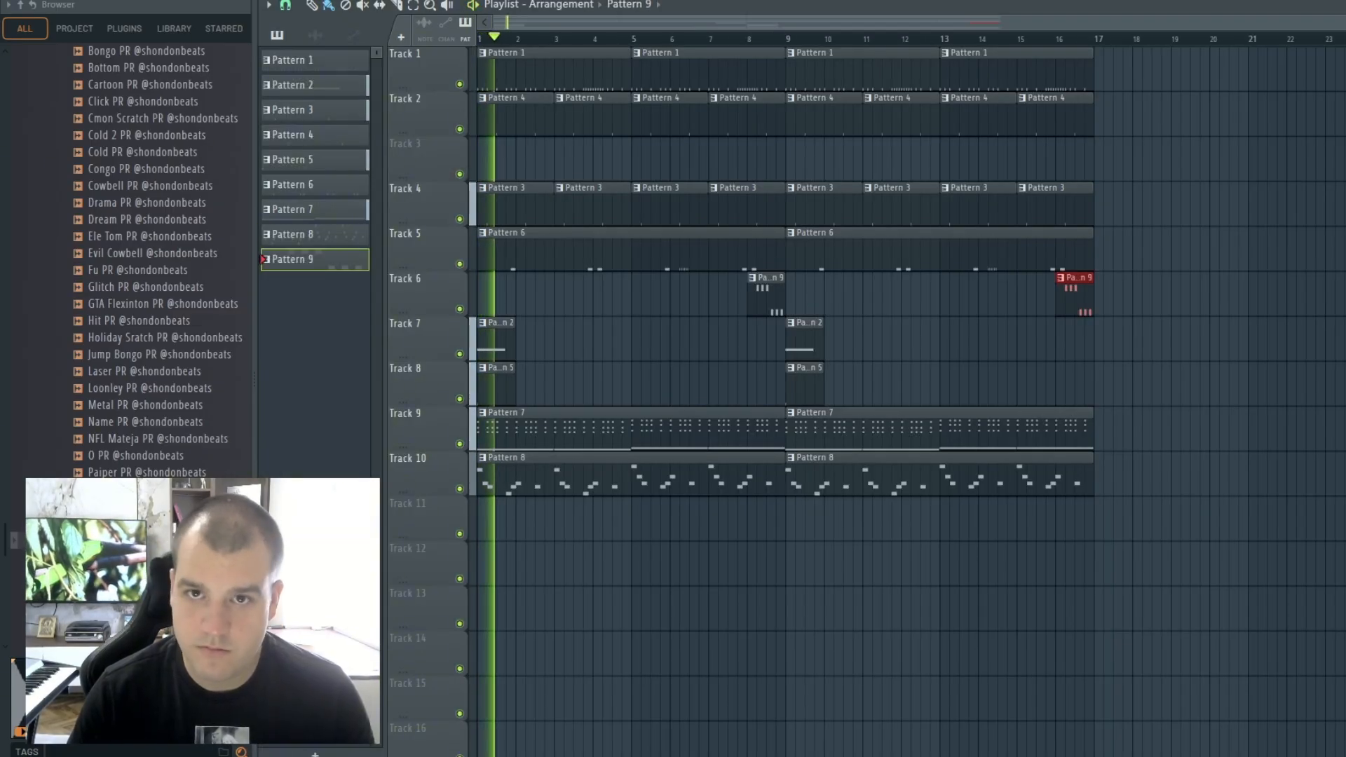
# Create Pattern 10 and open the ZENOLOGY #3 instrument.
pyautogui.press('F6')
pyautogui.press('F4')
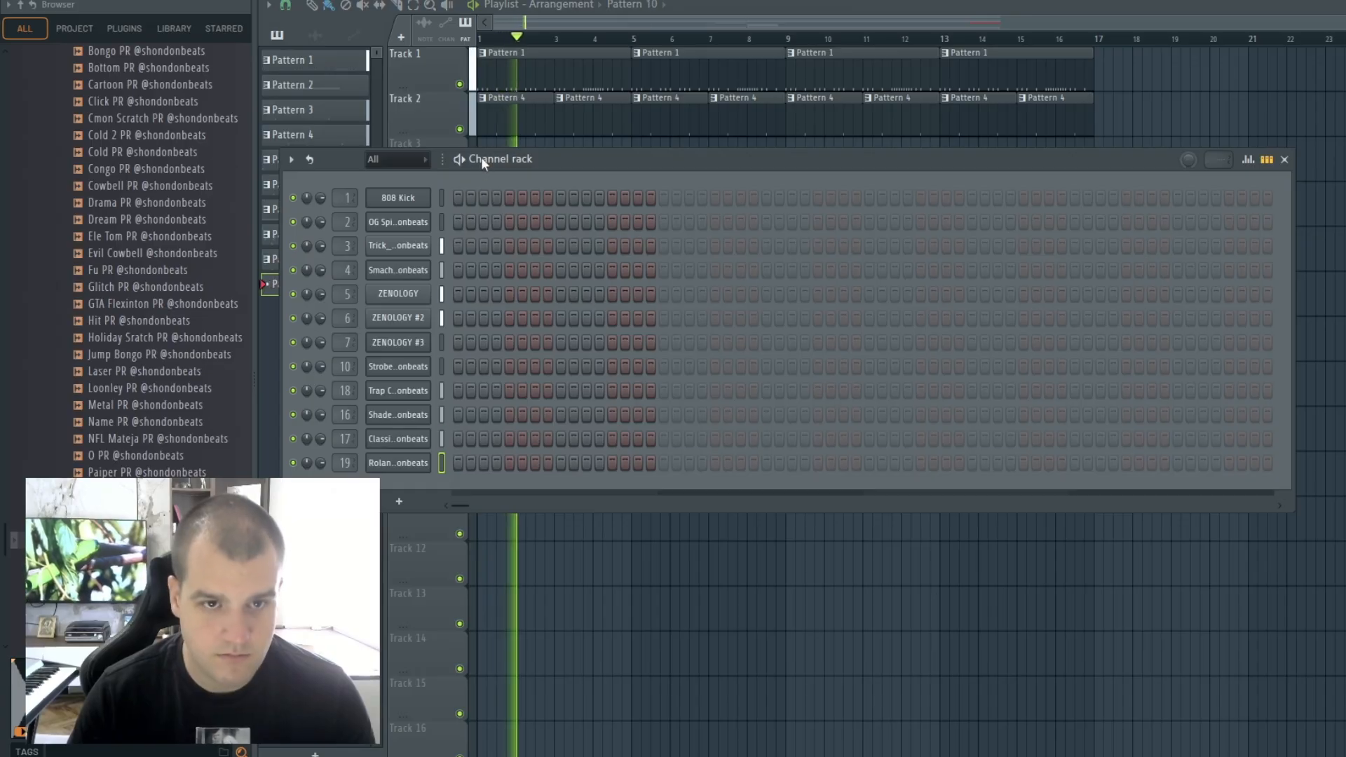
pyautogui.rightClick(412, 440)
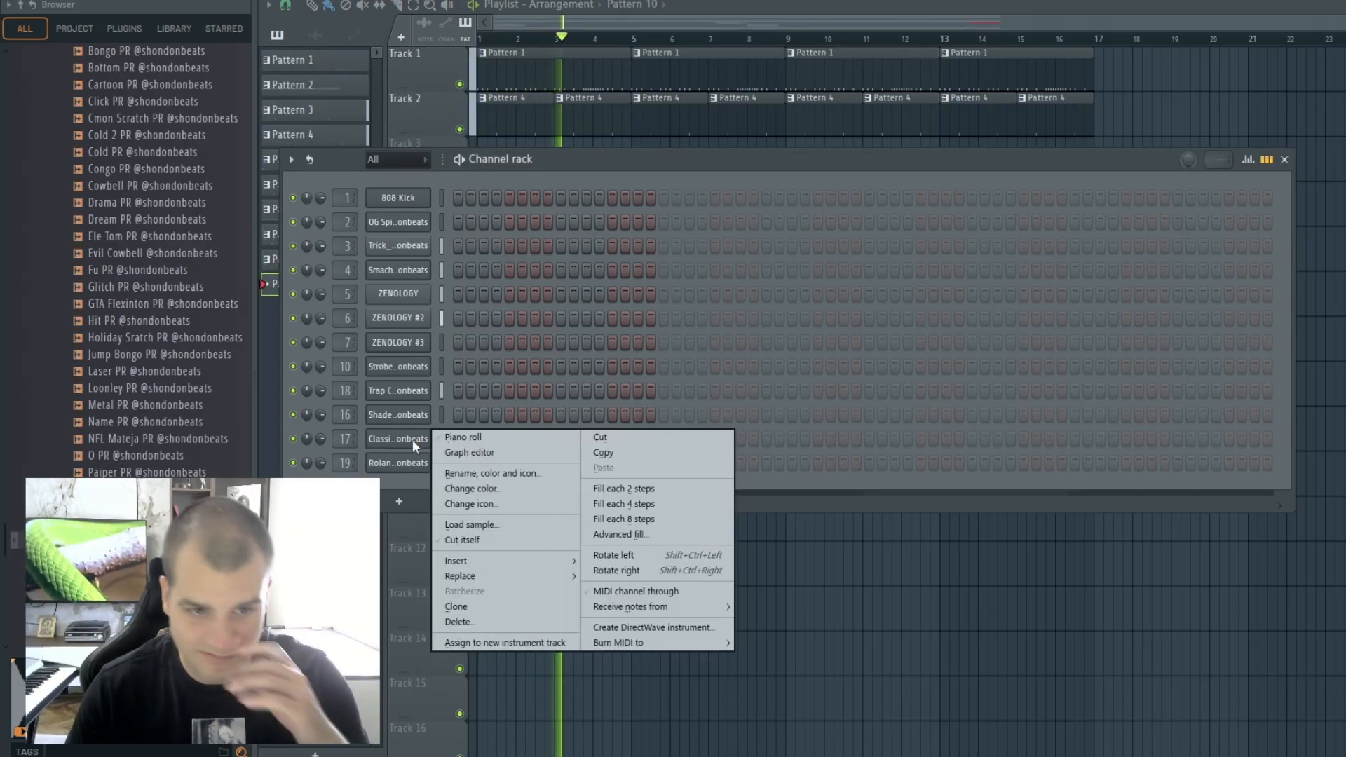
pyautogui.click(444, 345)
pyautogui.click(404, 348)
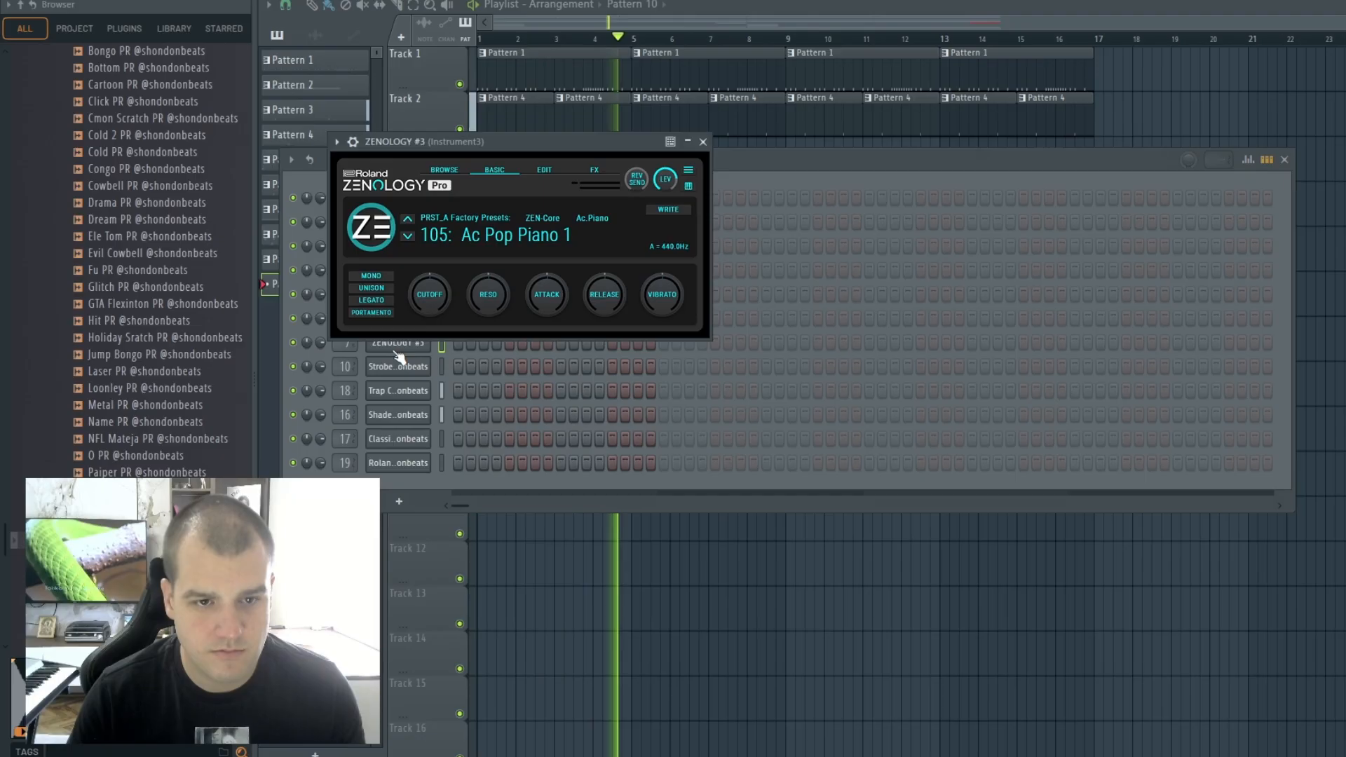
# Search the ZENOLOGY #3 presets for "strings", try AX Pizzicato and load AX 60s Strings.
pyautogui.click(544, 238)
pyautogui.click(842, 177)
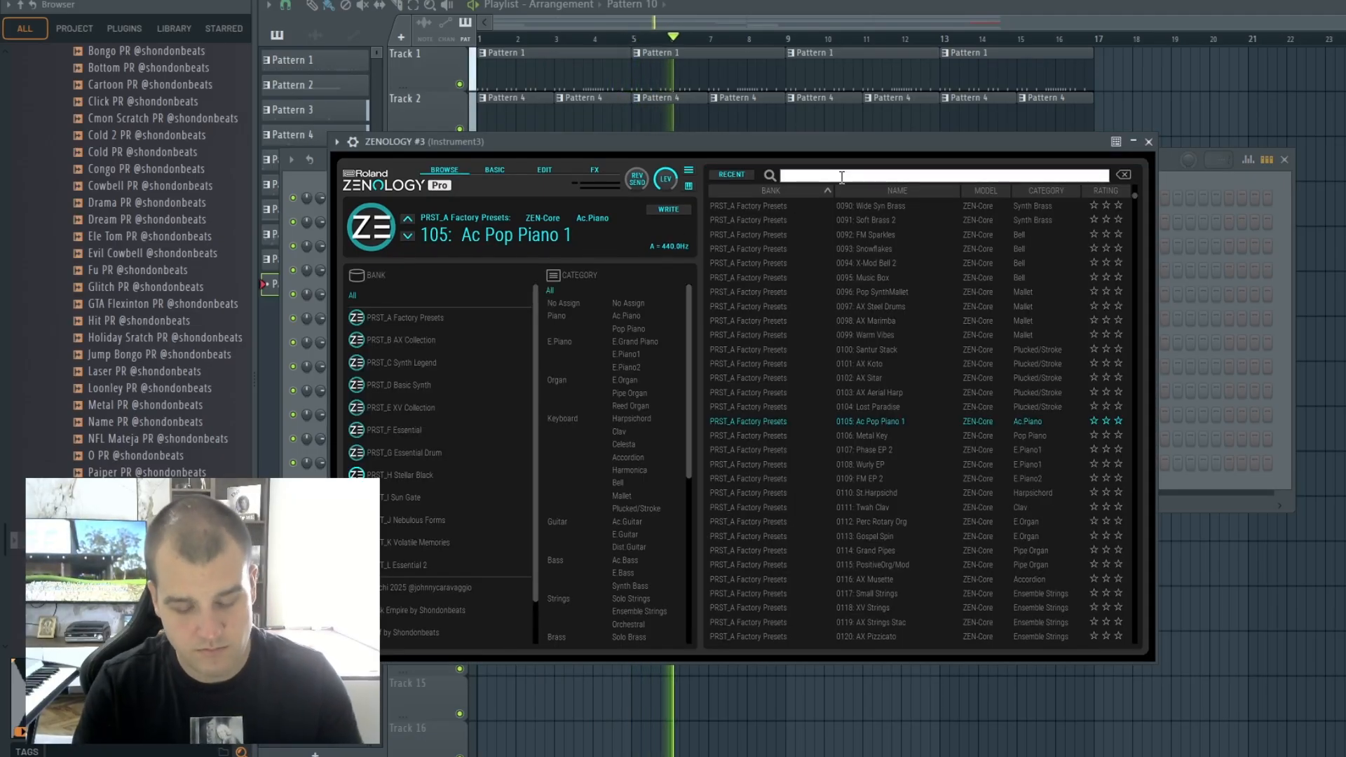
pyautogui.write('strings')
pyautogui.press('Return')
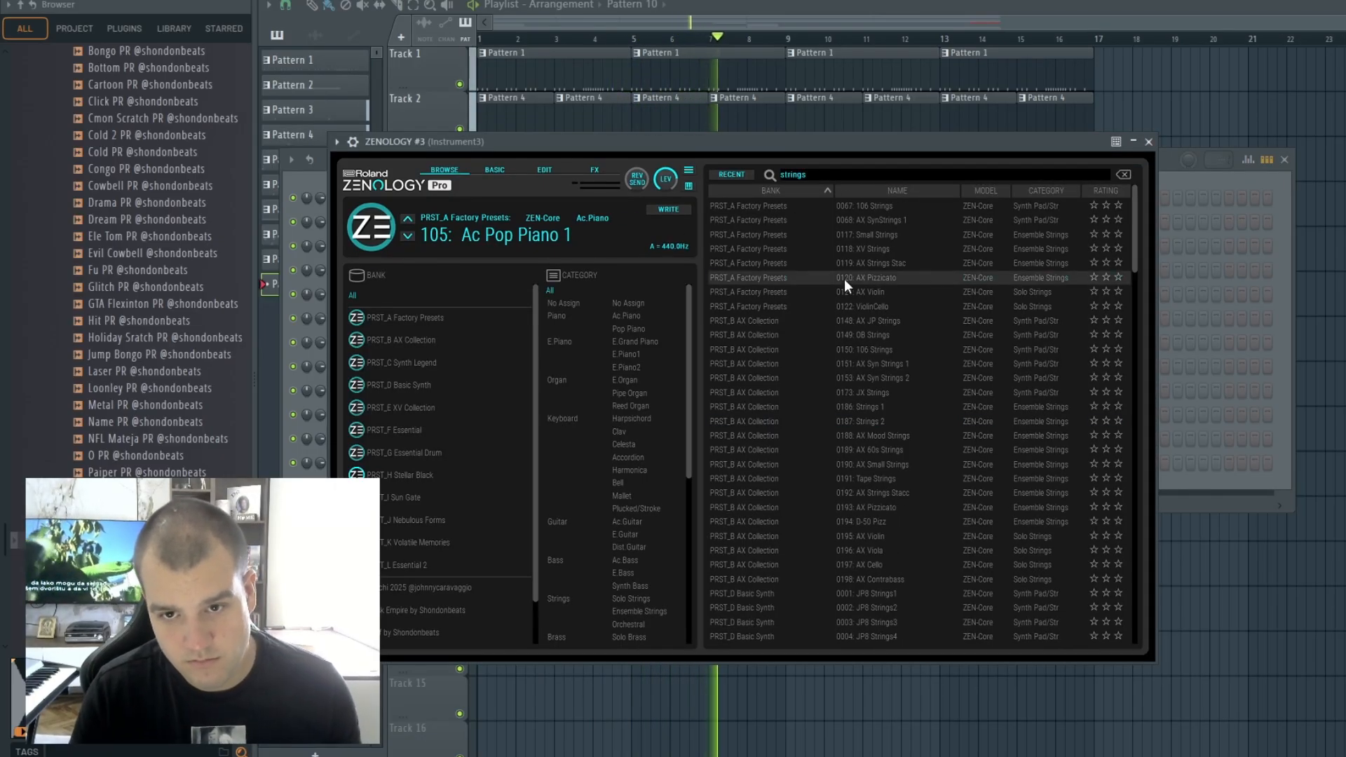
pyautogui.click(845, 279)
pyautogui.click(848, 449)
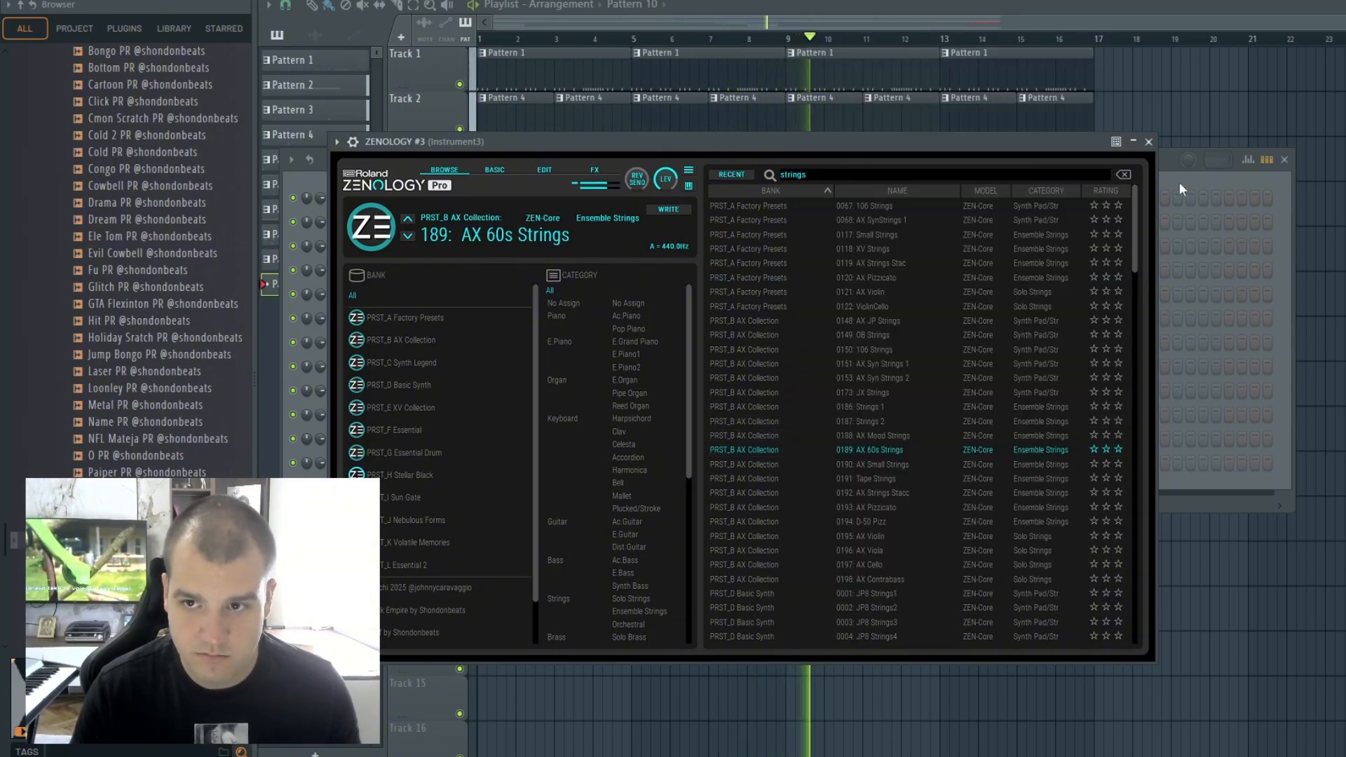
# Raise ZENOLOGY #3's F5, C6 and A5 string notes from bar 5 onward by one octave.
pyautogui.click(1168, 177)
pyautogui.rightClick(406, 342)
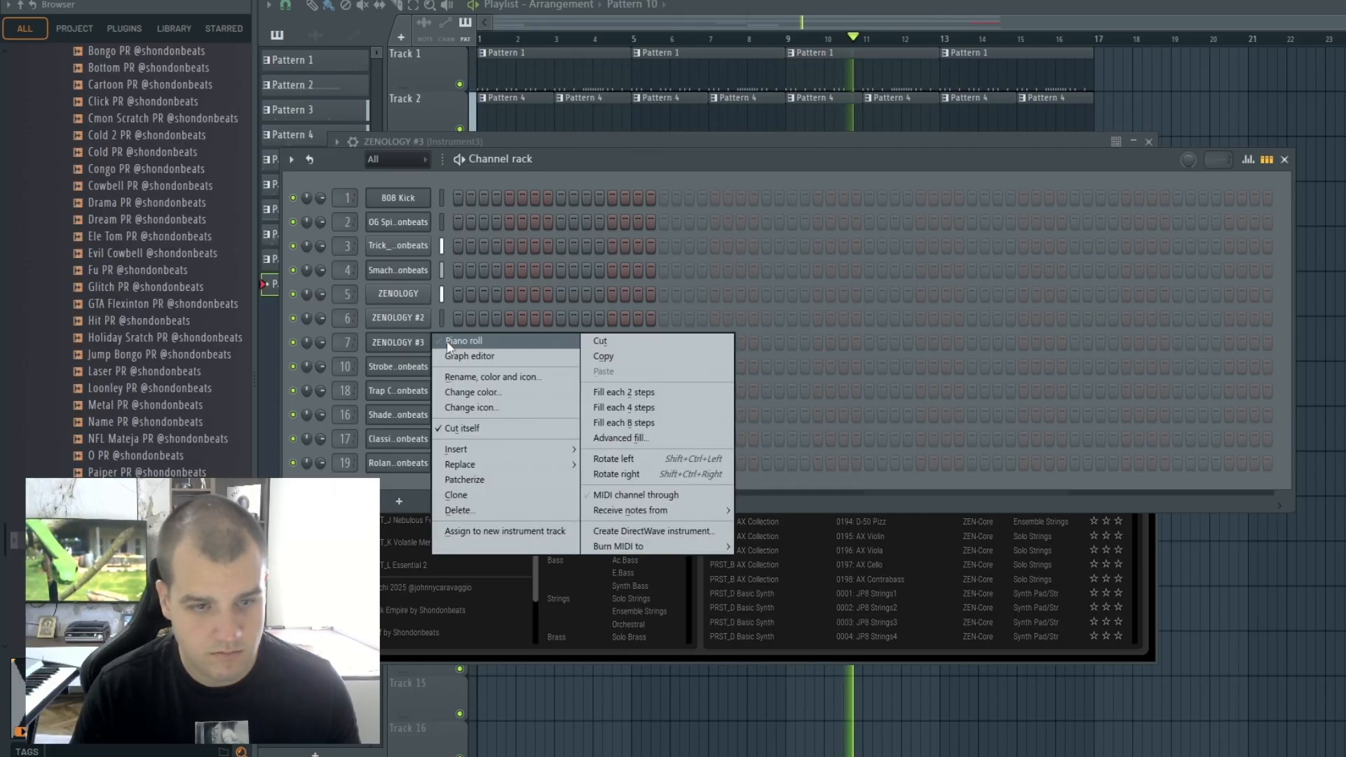
pyautogui.click(448, 342)
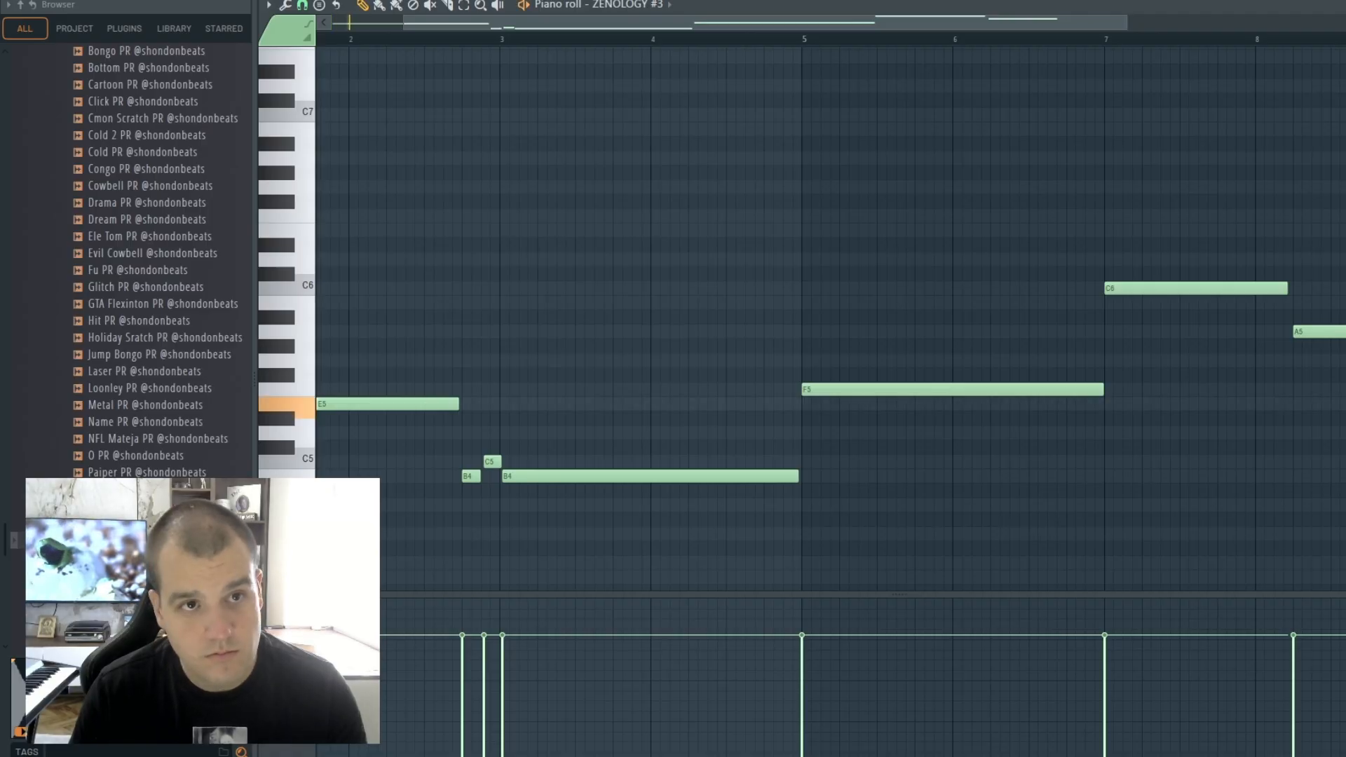
pyautogui.click(464, 7)
pyautogui.moveTo(806, 230); pyautogui.dragTo(1339, 420)
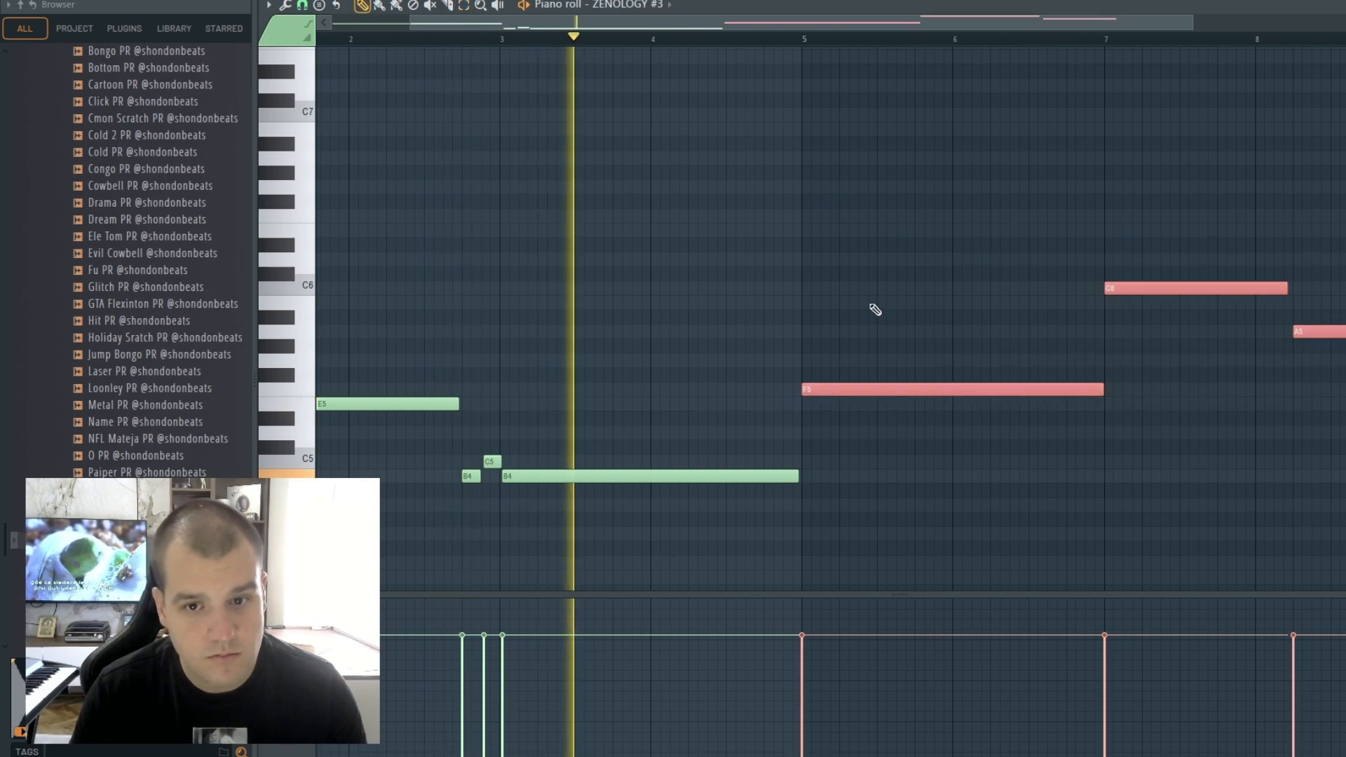
pyautogui.moveTo(842, 390); pyautogui.dragTo(833, 206)
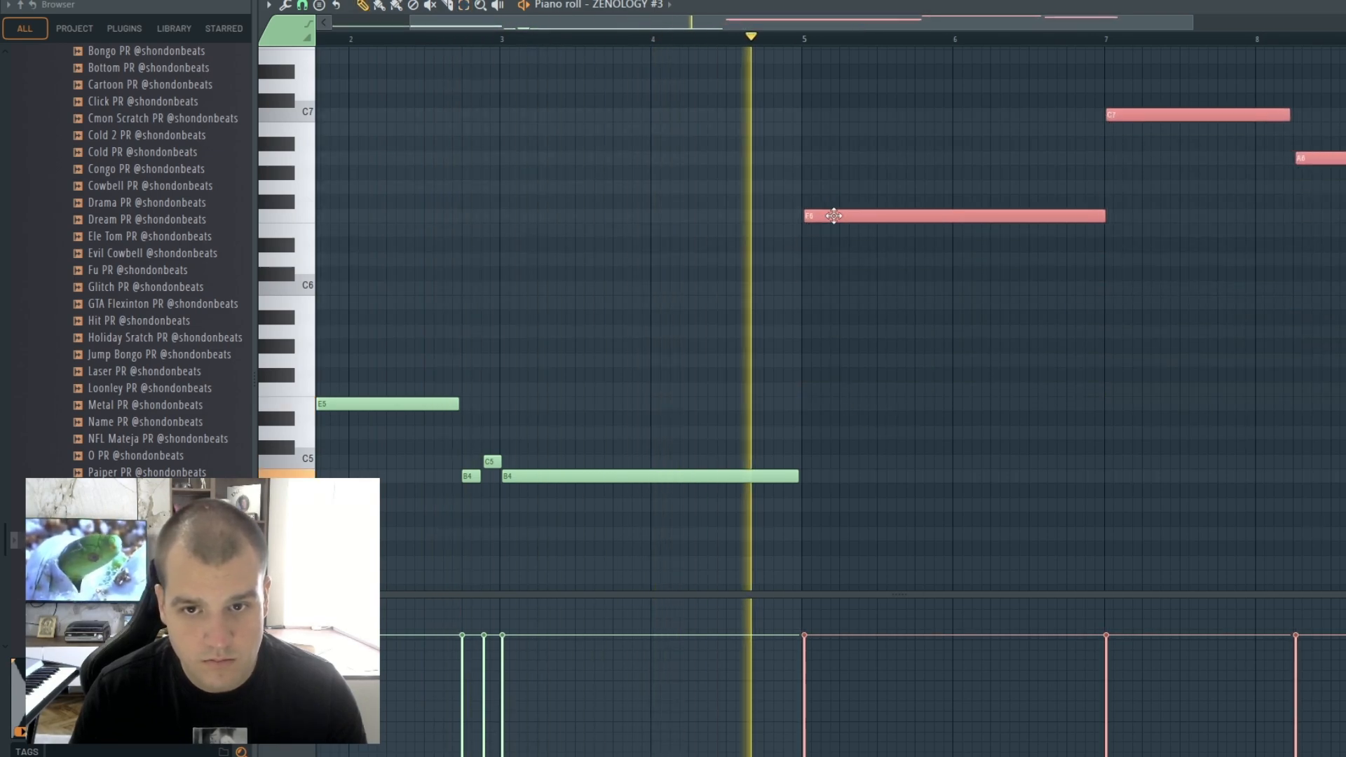
pyautogui.keyDown('ctrl'); pyautogui.click(932, 261); pyautogui.keyUp('ctrl')
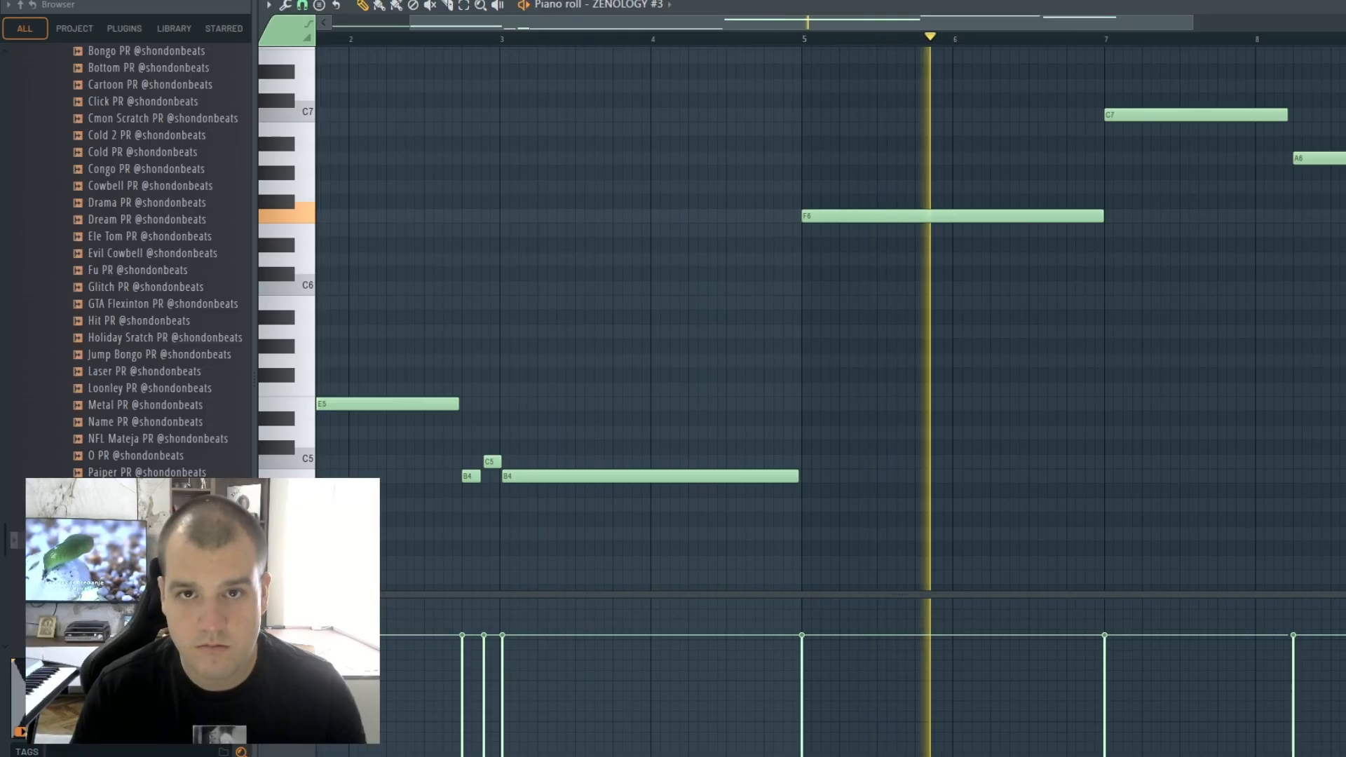
# Place Pattern 10 on playlist Track 11 at bars 1 and 9 and lower the Instrument3 mixer level to -12.0 dB.
pyautogui.press('F5')
pyautogui.moveTo(656, 651)
pyautogui.mouseDown()
pyautogui.moveTo(1070, 613)
pyautogui.moveTo(847, 535)
pyautogui.moveTo(755, 152)
pyautogui.mouseUp()
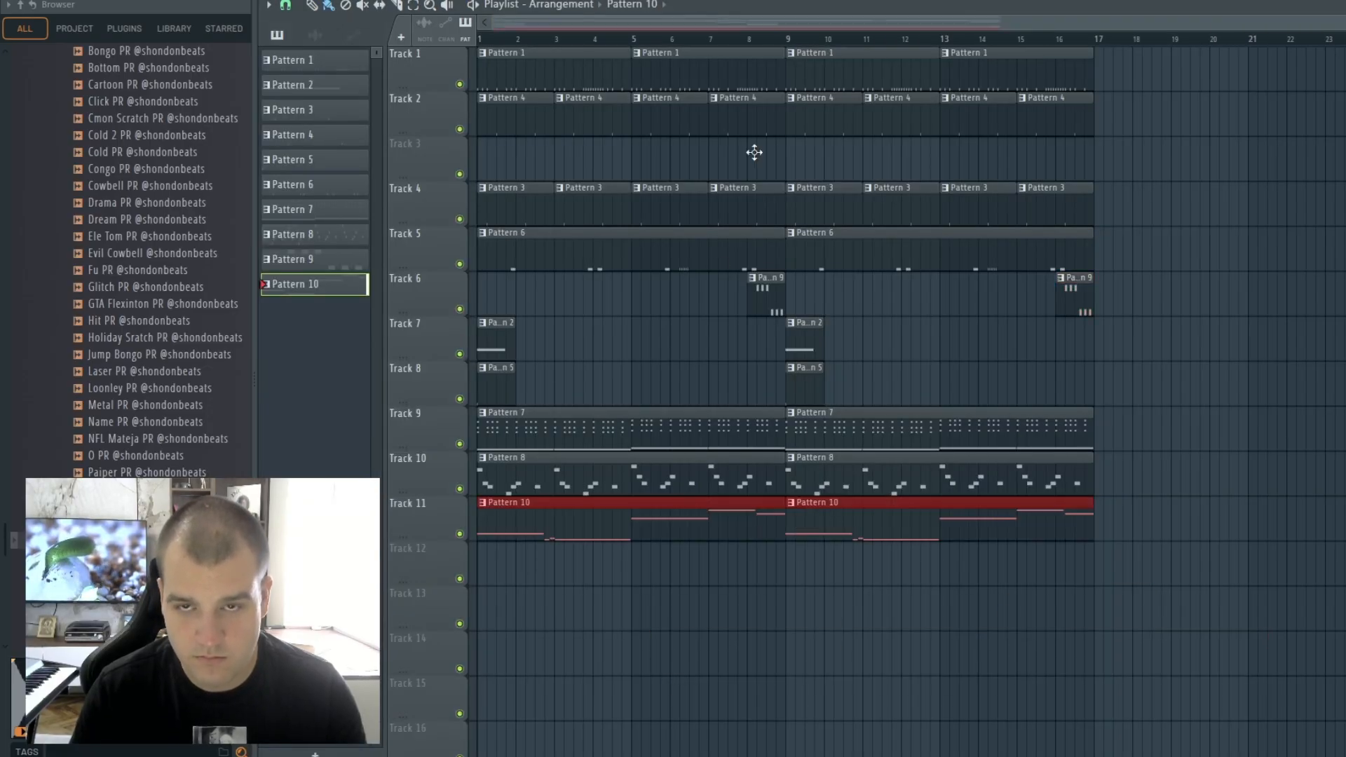
pyautogui.press('F9')
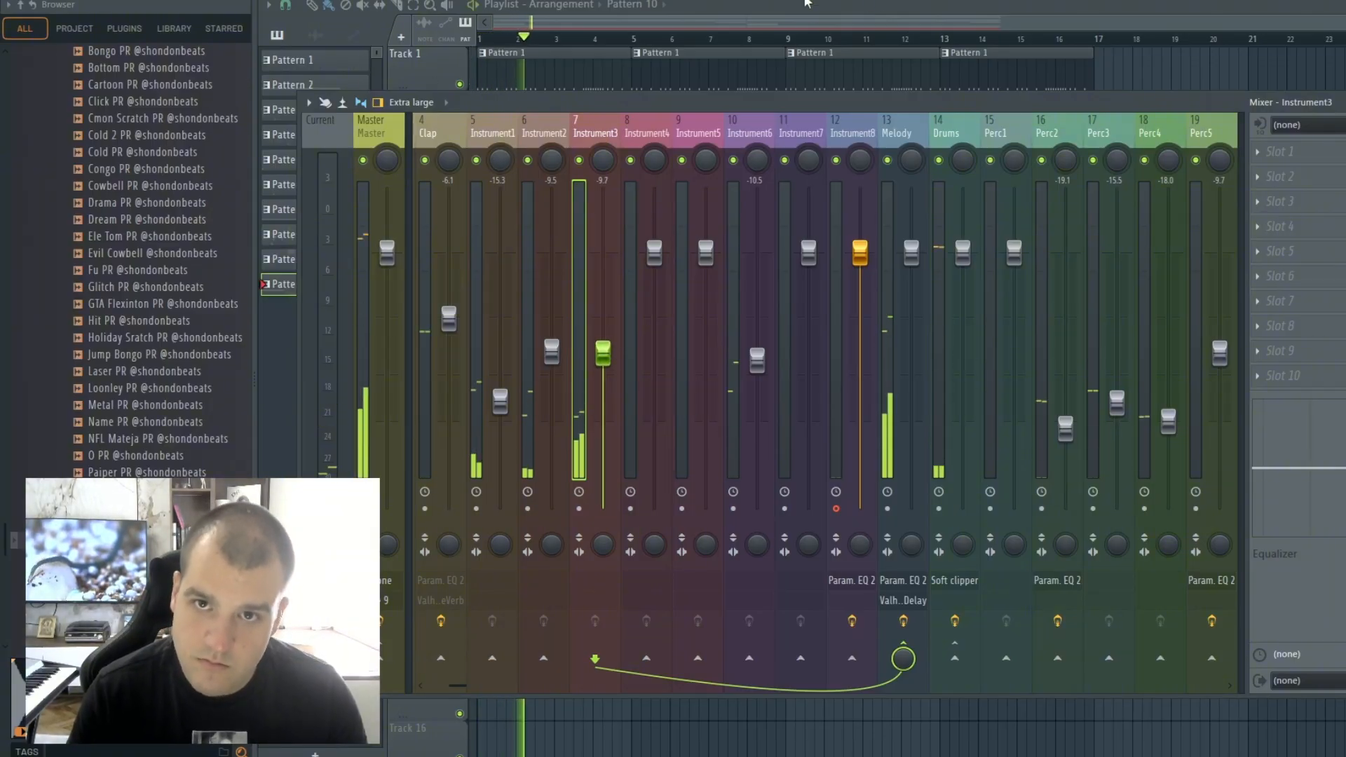
# Lower the Bass mixer track's level to -3.0 dB.
pyautogui.press('F6')
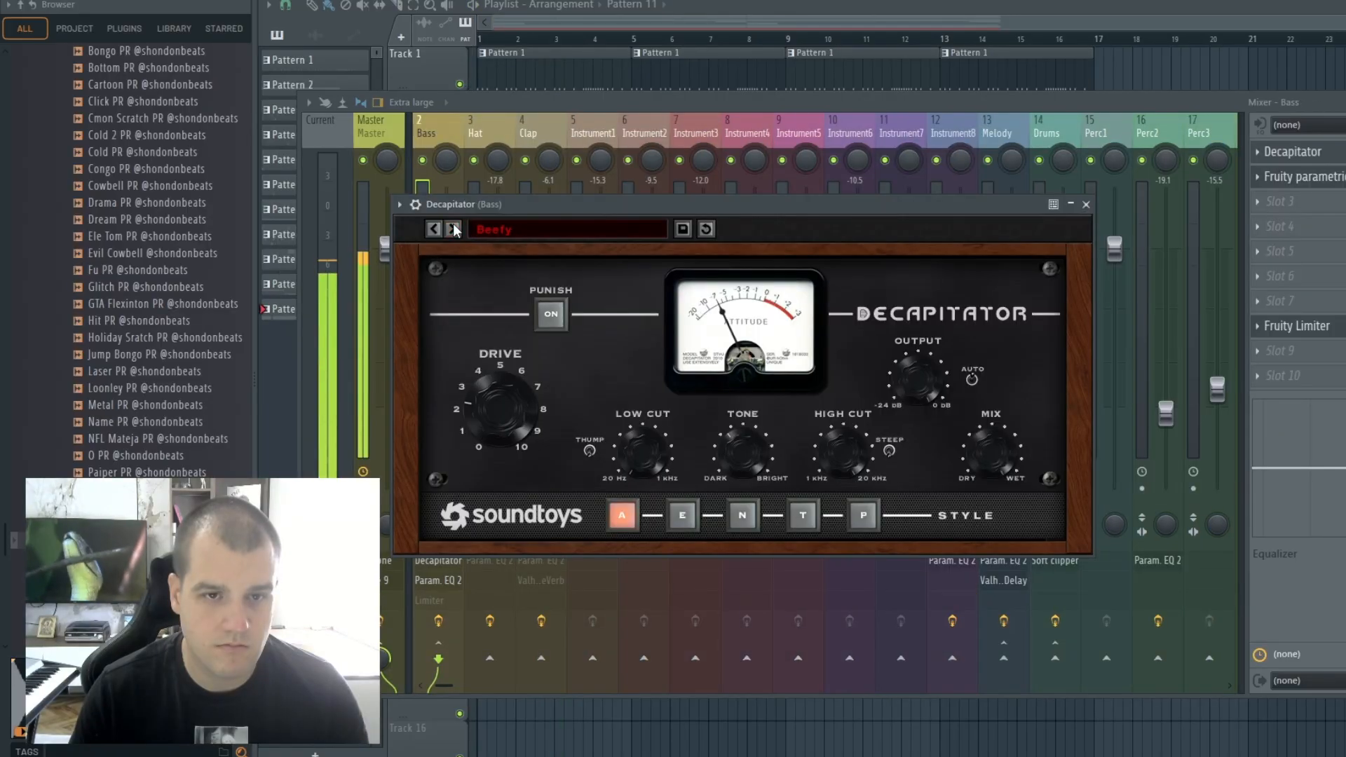
pyautogui.click(436, 144)
pyautogui.moveTo(448, 253); pyautogui.dragTo(449, 282)
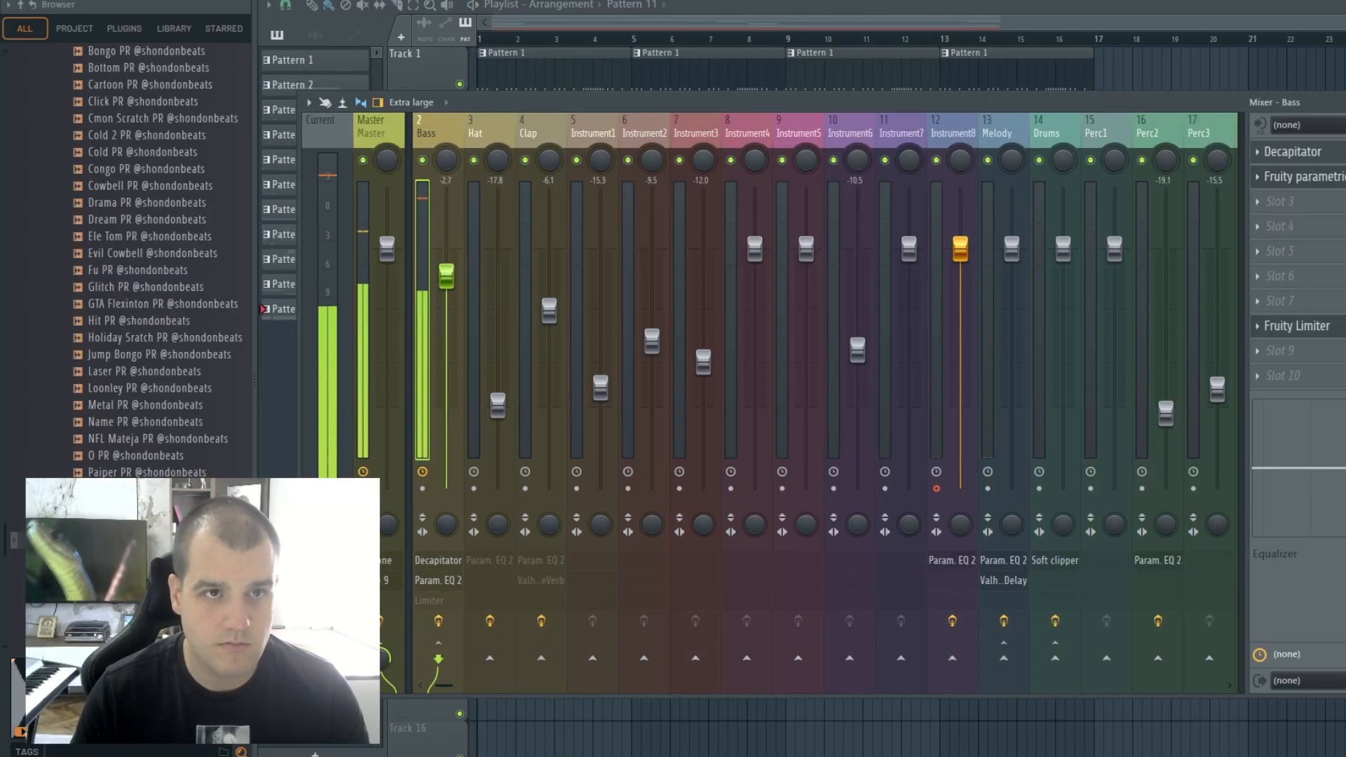
pyautogui.click(652, 2)
pyautogui.moveTo(448, 276); pyautogui.dragTo(448, 280)
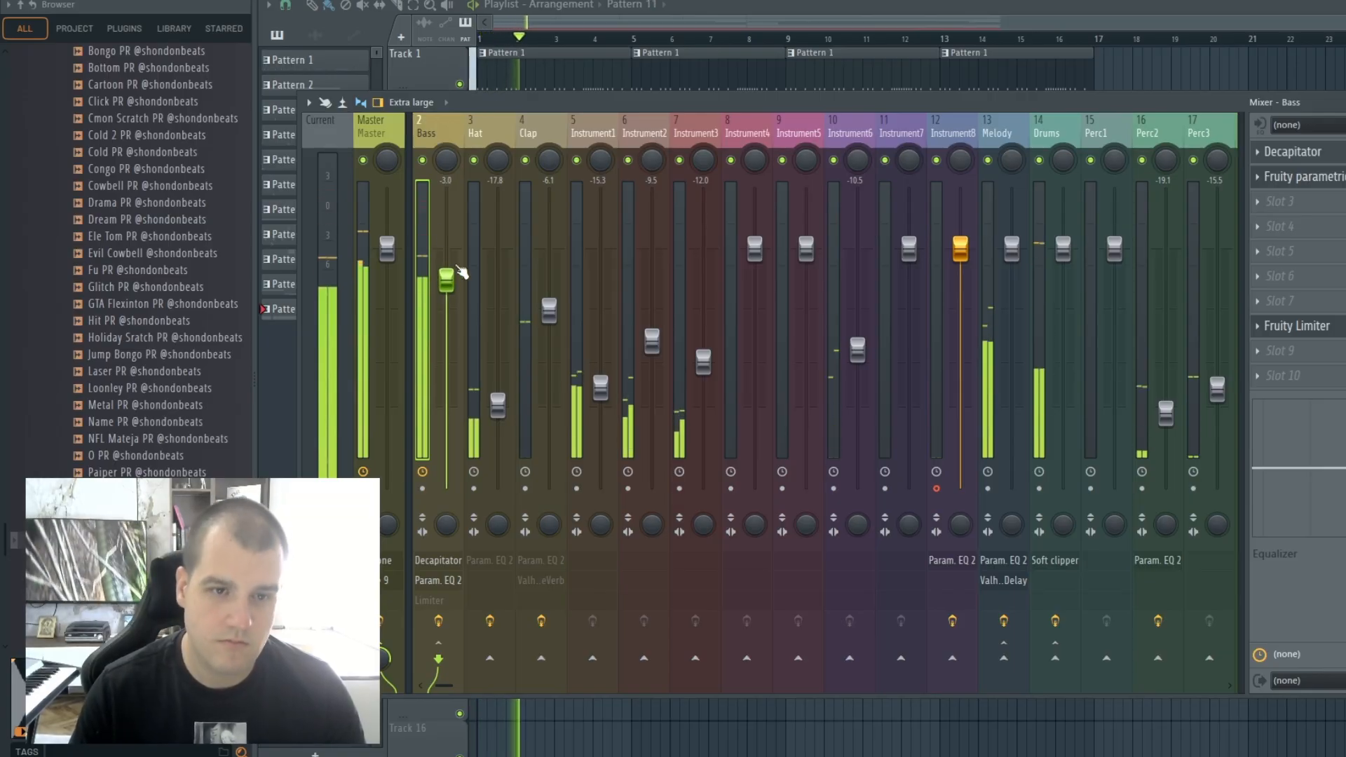
# In Pattern 11's 808 part, extend G5 to bar 5, start the final A5 earlier and shorten the preceding F5 to meet it.
pyautogui.press('F6')
pyautogui.click(1133, 81)
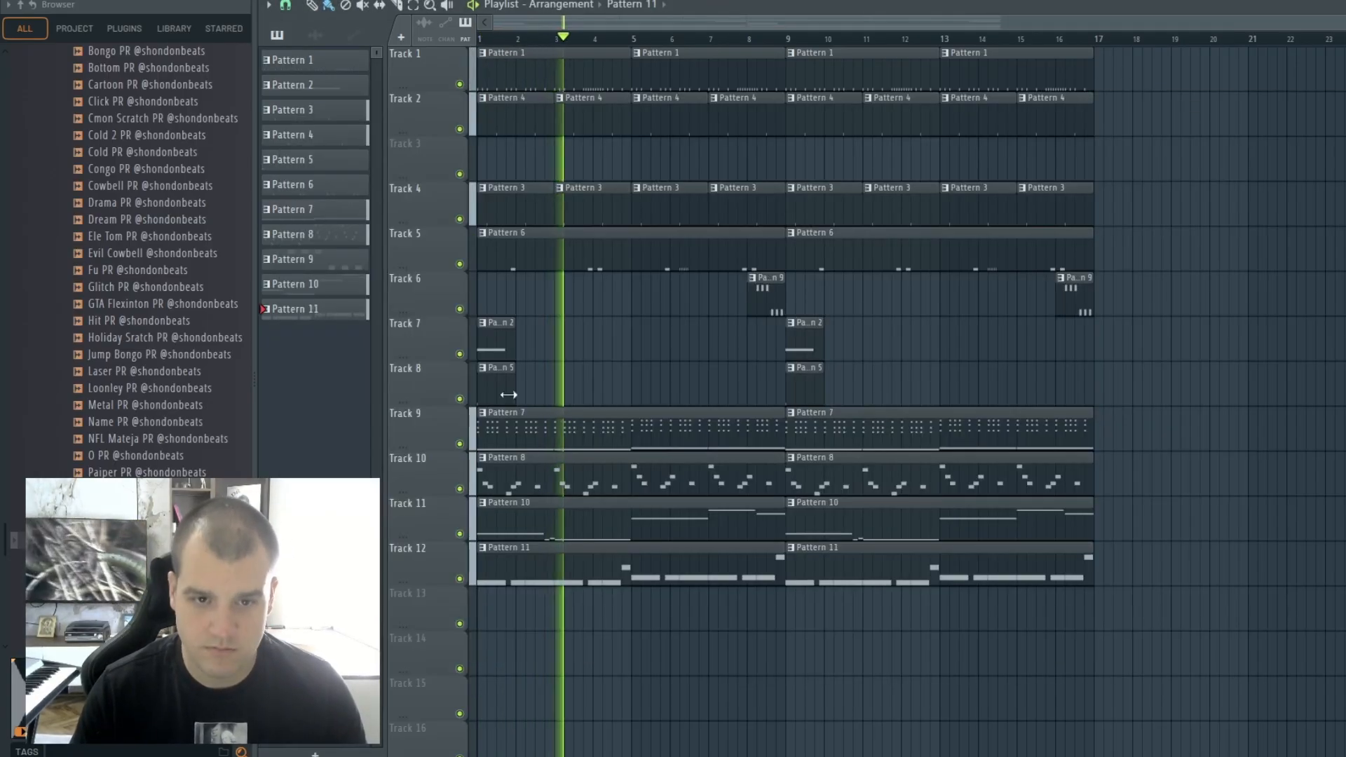
pyautogui.press('F7')
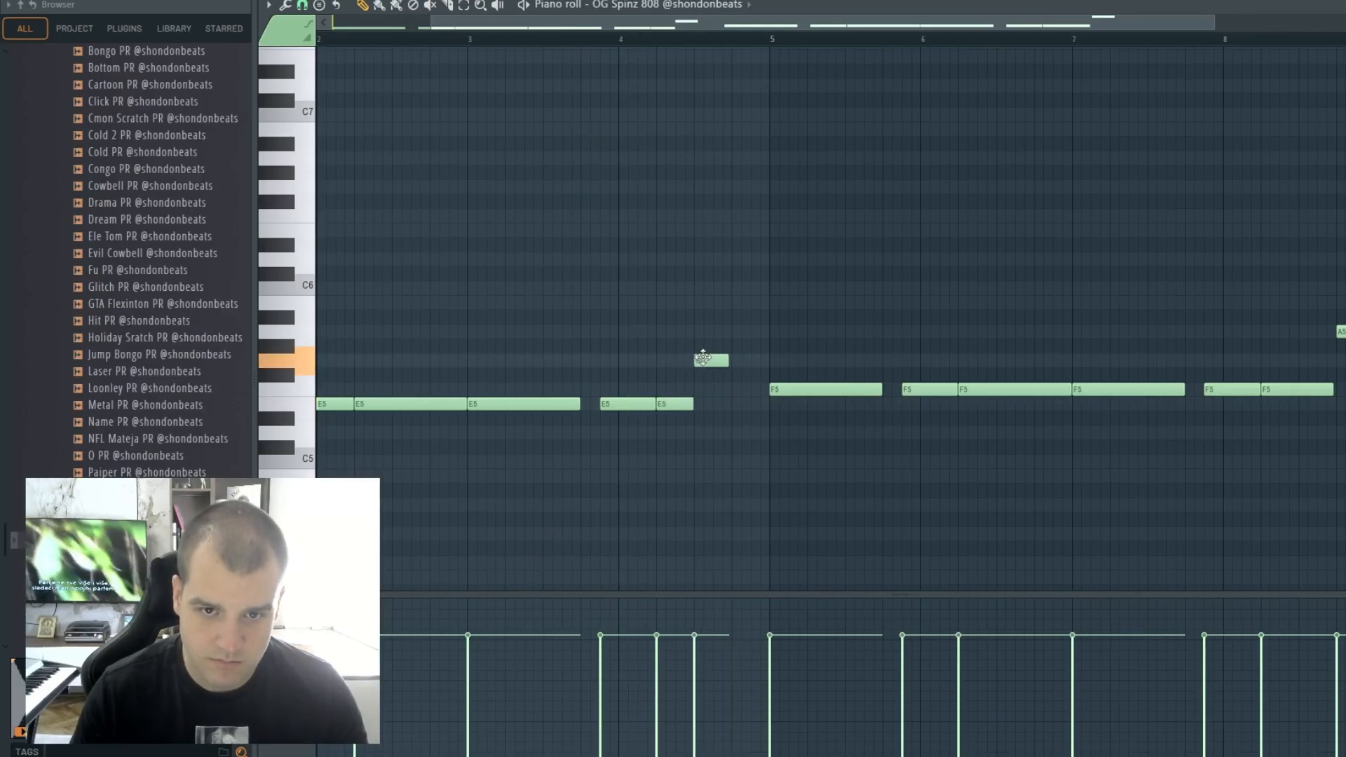
pyautogui.rightClick(1341, 332)
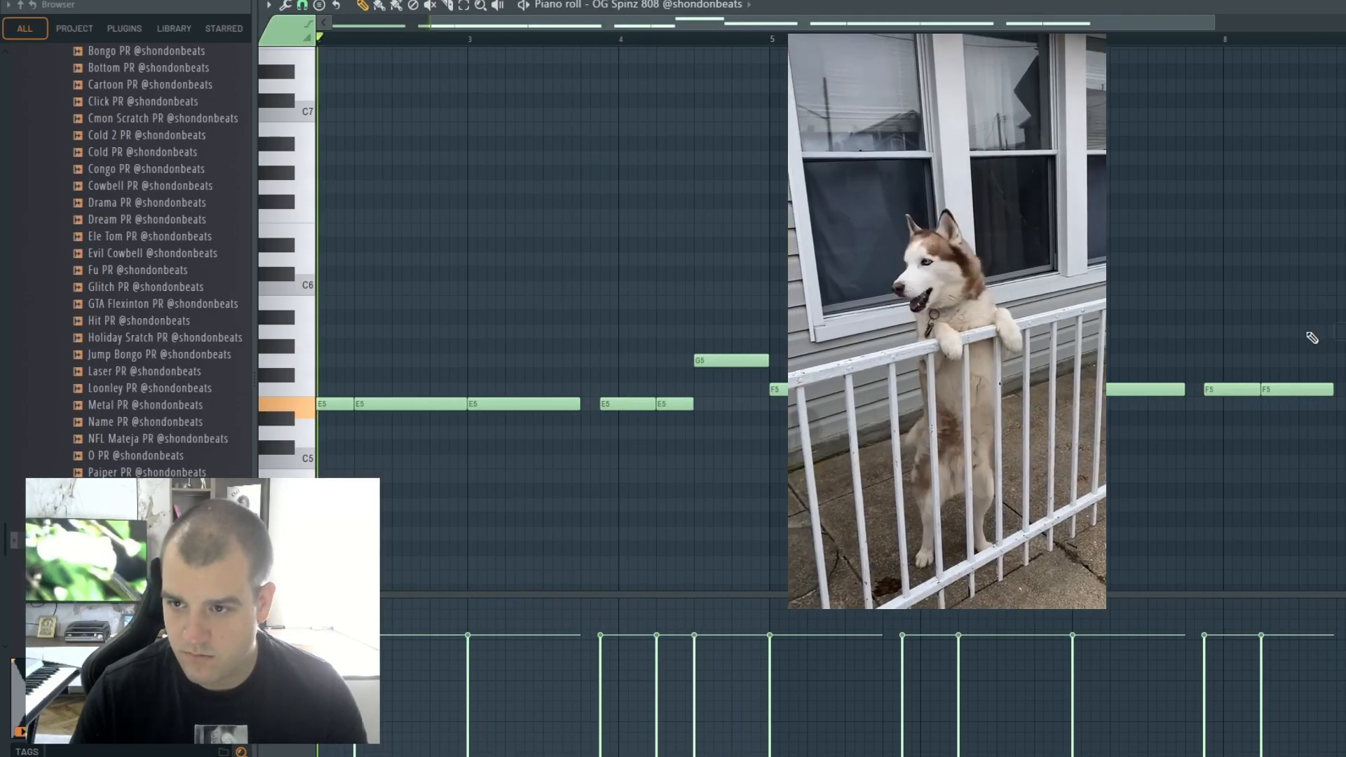
pyautogui.click(1313, 332)
pyautogui.moveTo(1333, 389); pyautogui.dragTo(1298, 389)
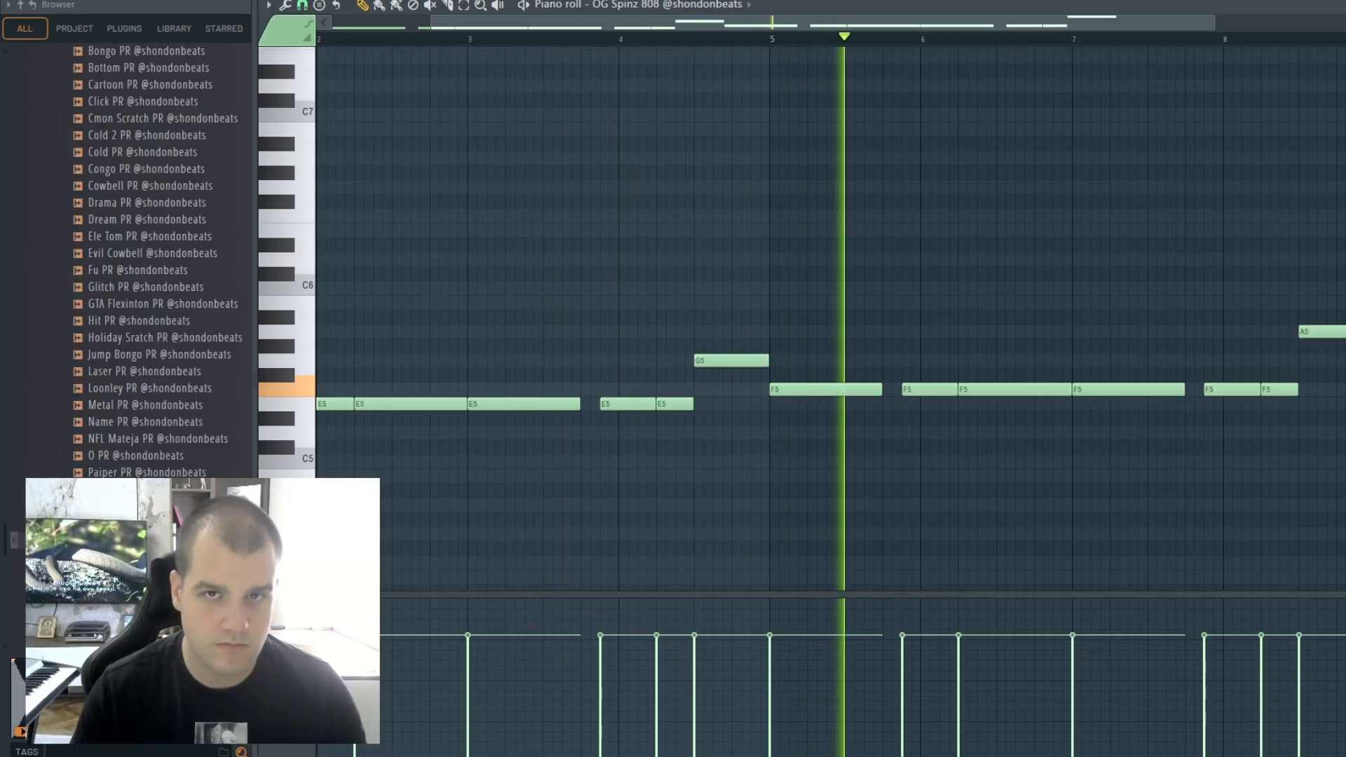
# Lower the Instrument3 mixer track's level to -15.0 dB.
pyautogui.press('F6')
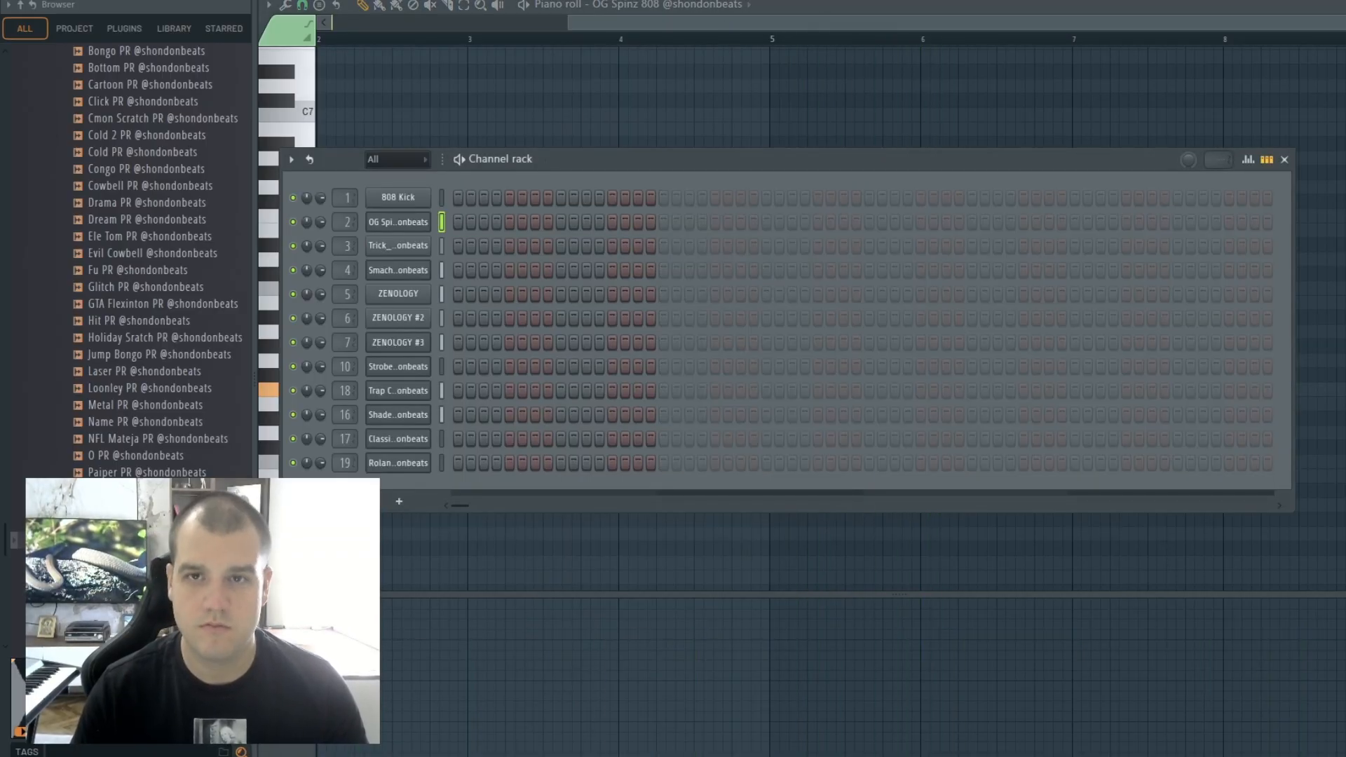
pyautogui.press('F9')
pyautogui.click(719, 365)
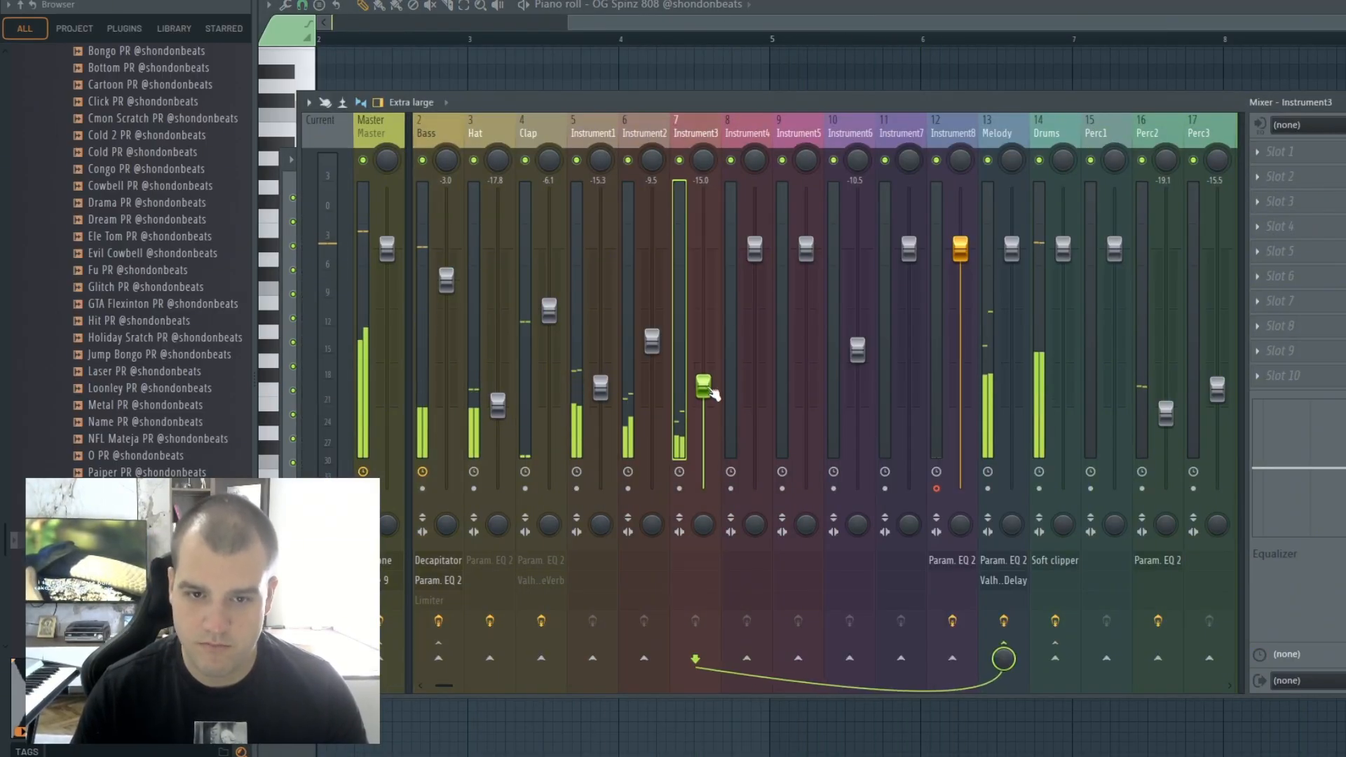
# Add a MIDI Out channel and remove Parametric EQ 2 from the Instrument8 mixer track fed by In 2.
pyautogui.press('F6')
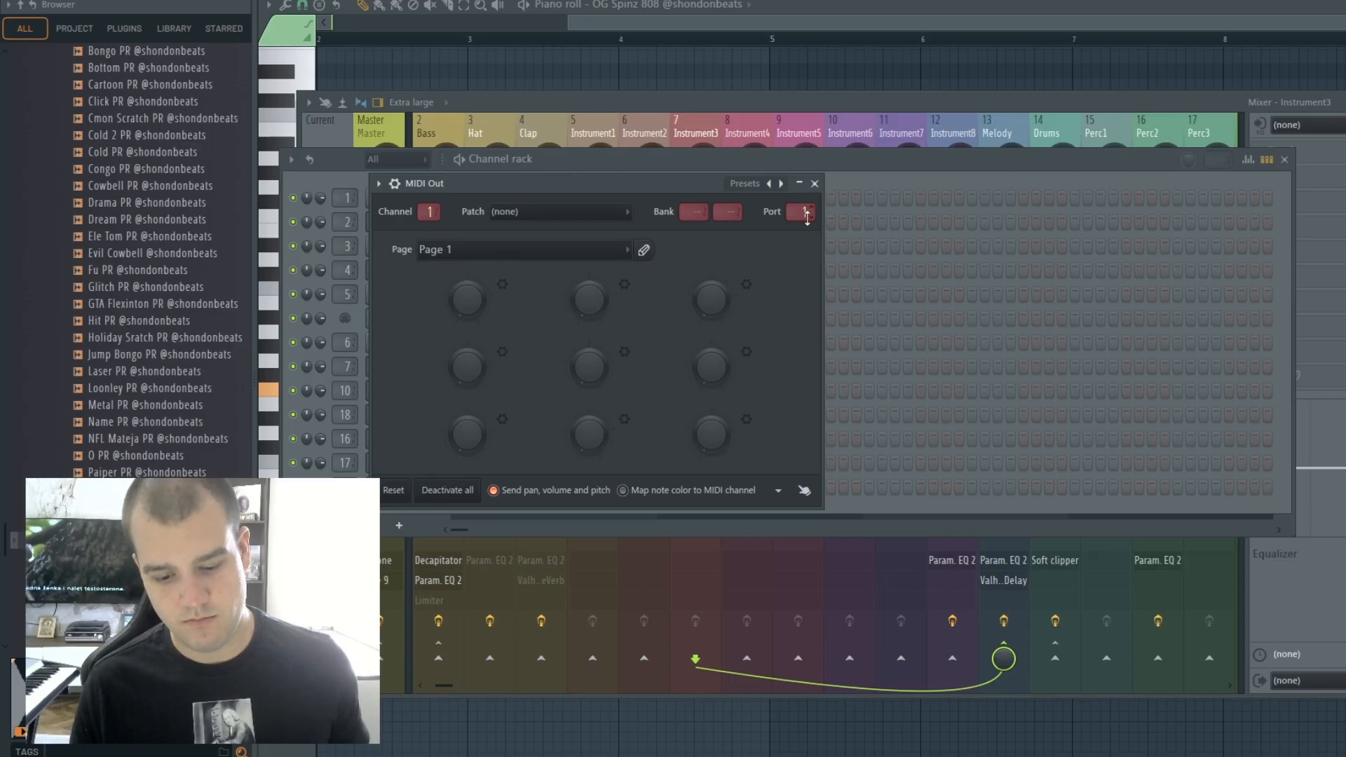
pyautogui.press('F9')
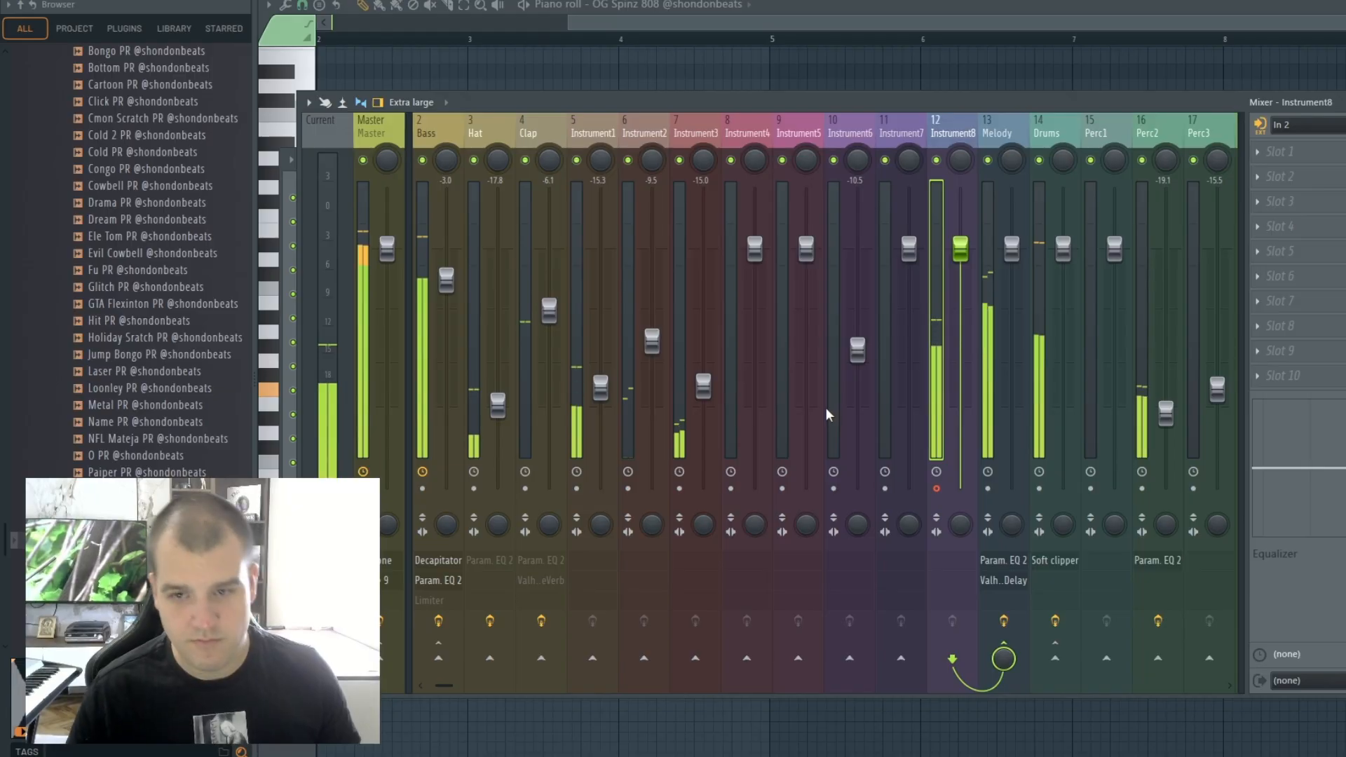
pyautogui.press('F6')
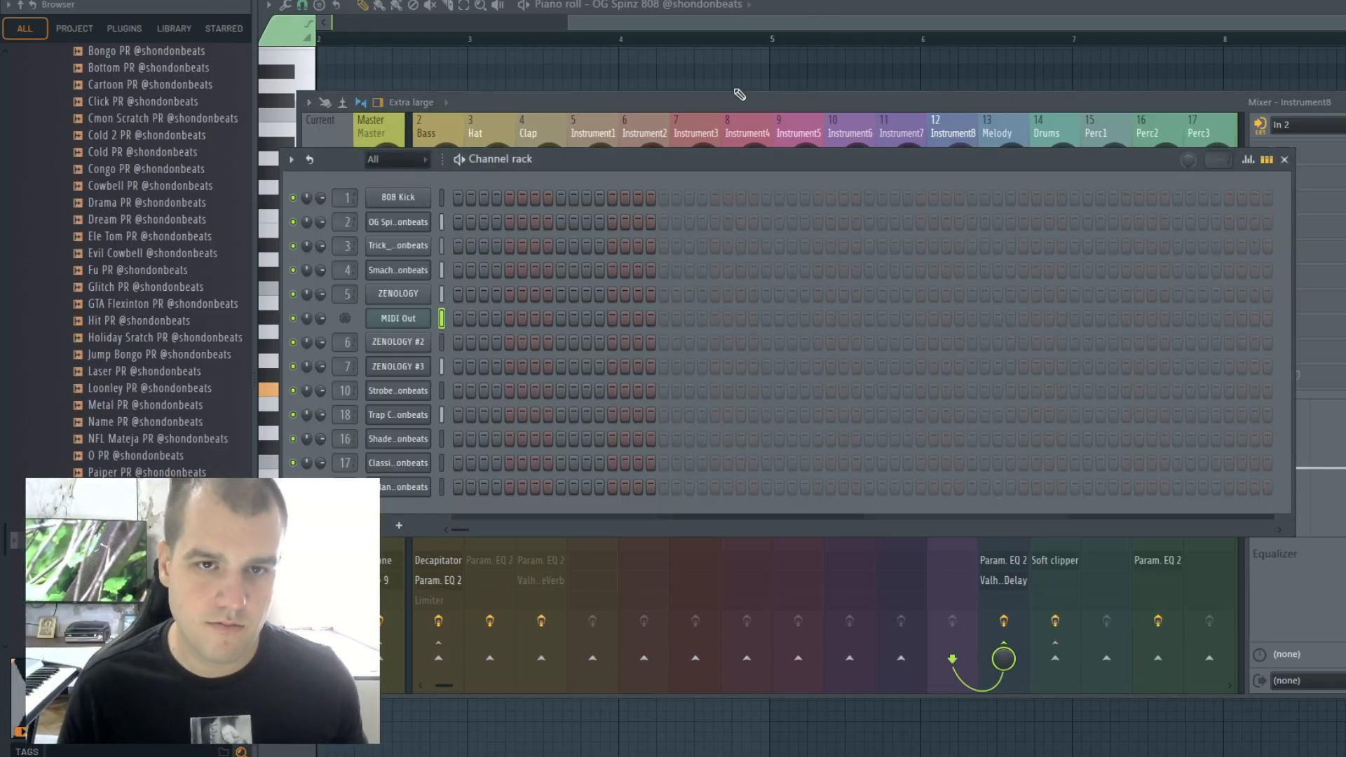
# Trim the MIDI Out part's last C5 note to end at bar 9 and give the six bar 8 notes descending velocities.
pyautogui.press('F5')
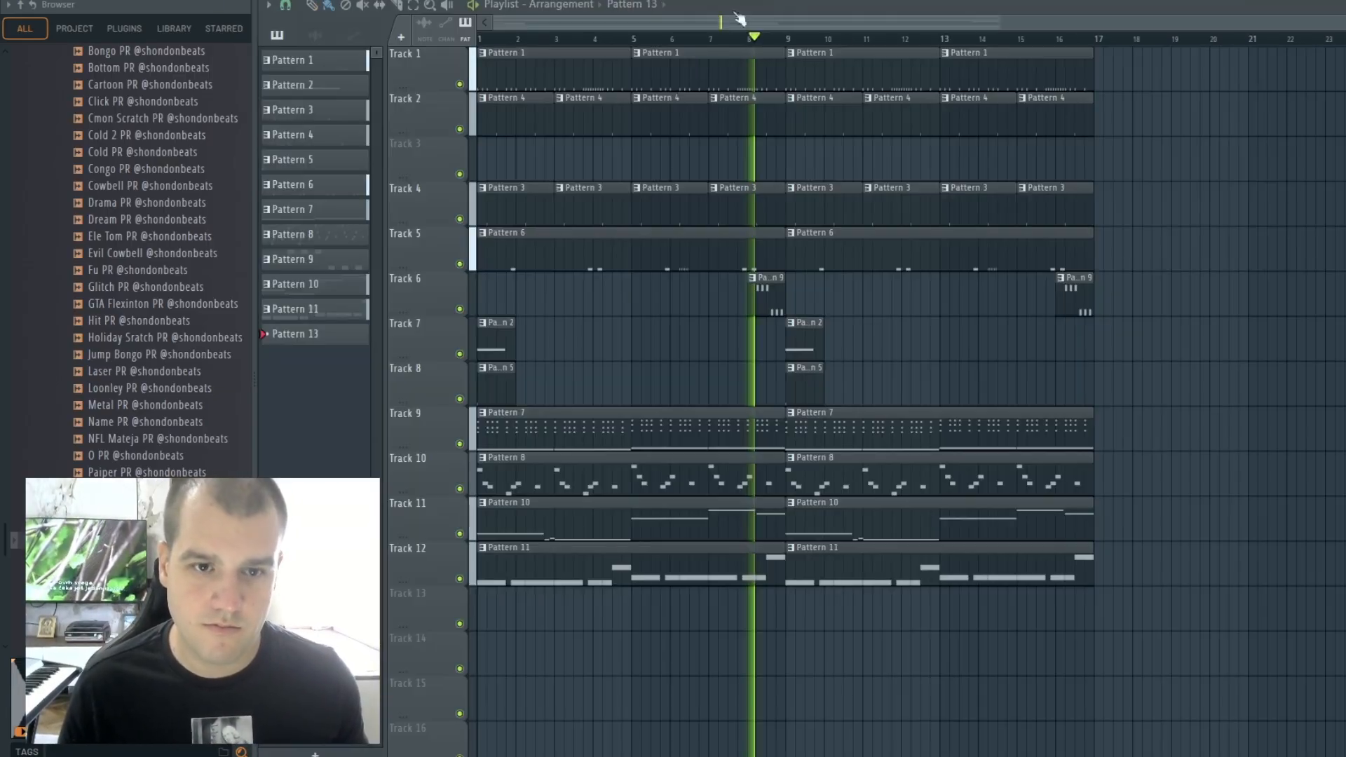
pyautogui.doubleClick(504, 522)
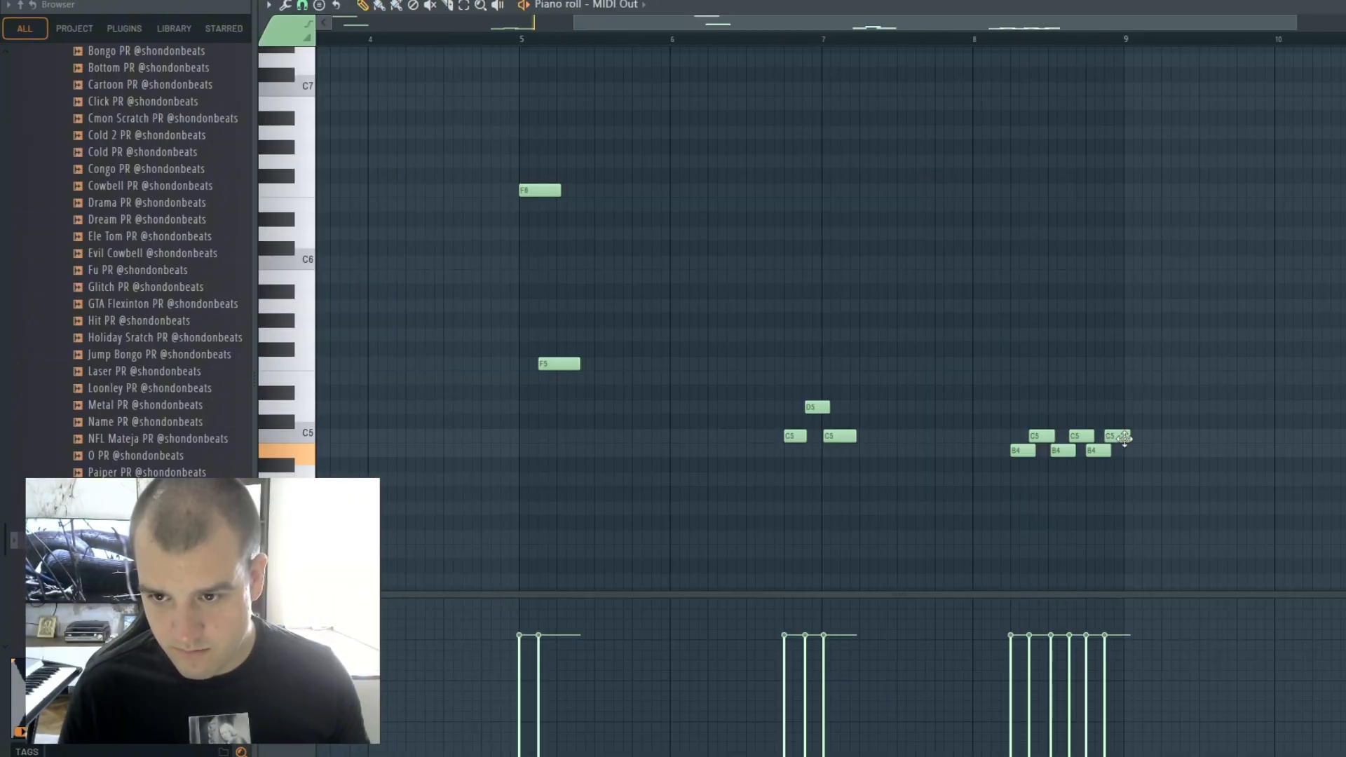
pyautogui.moveTo(1131, 439); pyautogui.dragTo(1124, 439)
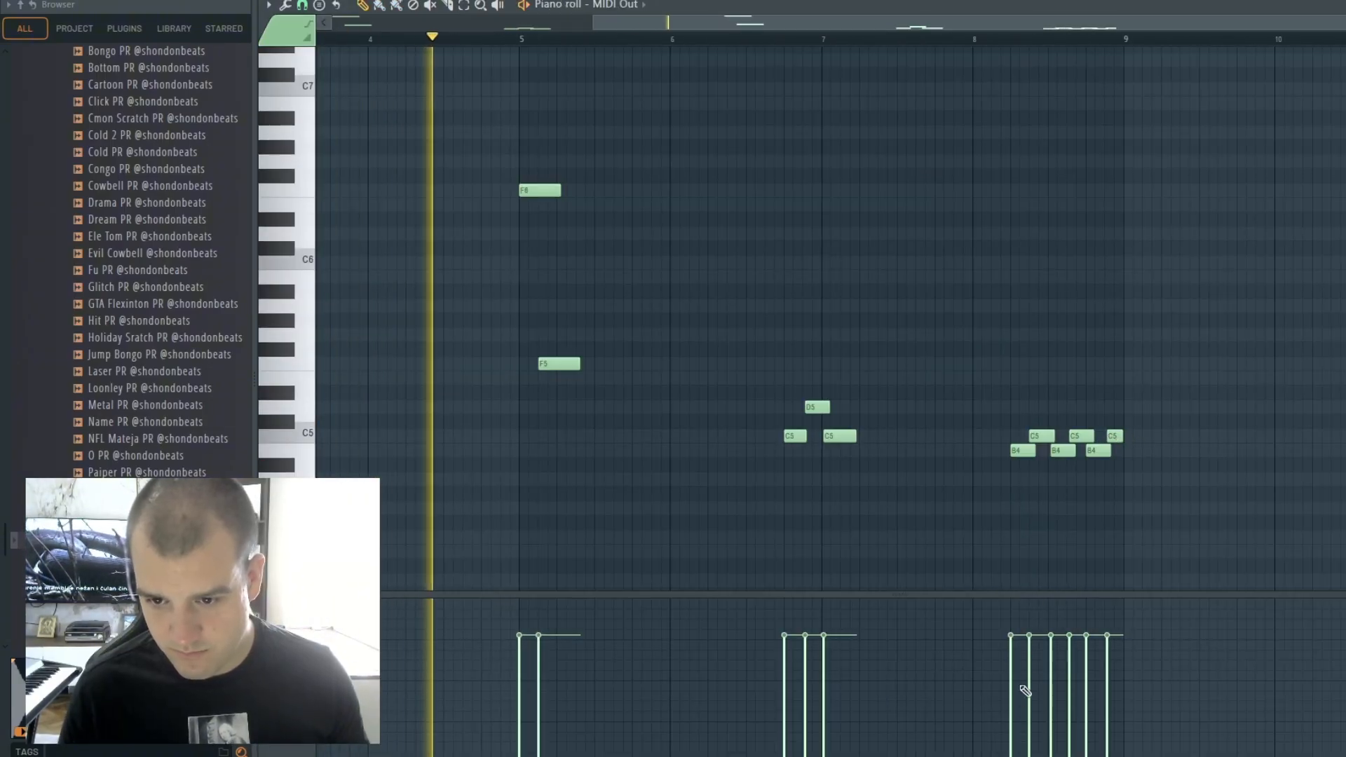
pyautogui.click(1017, 669)
pyautogui.moveTo(1039, 681); pyautogui.dragTo(1111, 731)
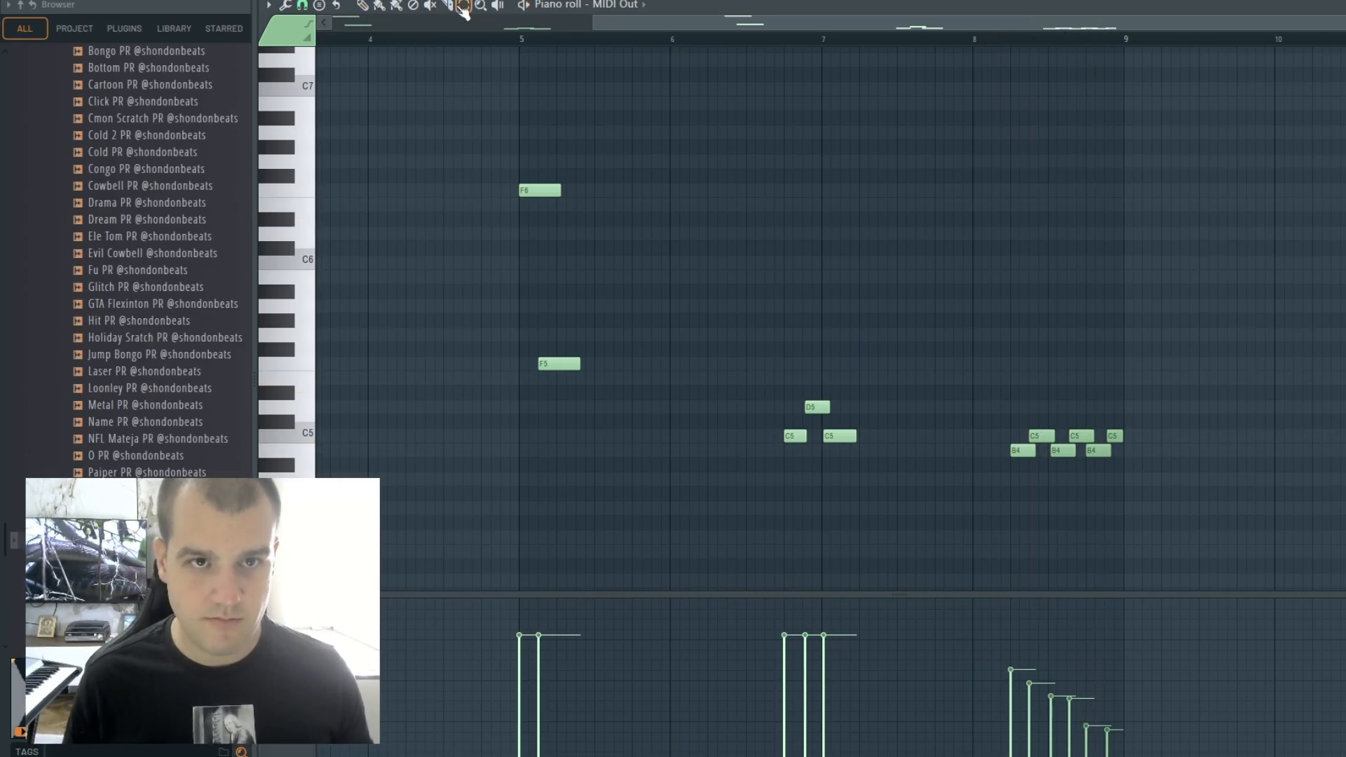
# Select the short B4, C5 and D5 phrases near bars 3, 7 and 8 of the MIDI Out part and raise them one octave.
pyautogui.moveTo(1157, 175); pyautogui.dragTo(186, 337)
pyautogui.moveTo(343, 359); pyautogui.dragTo(1341, 610)
pyautogui.moveTo(330, 228); pyautogui.dragTo(1299, 459)
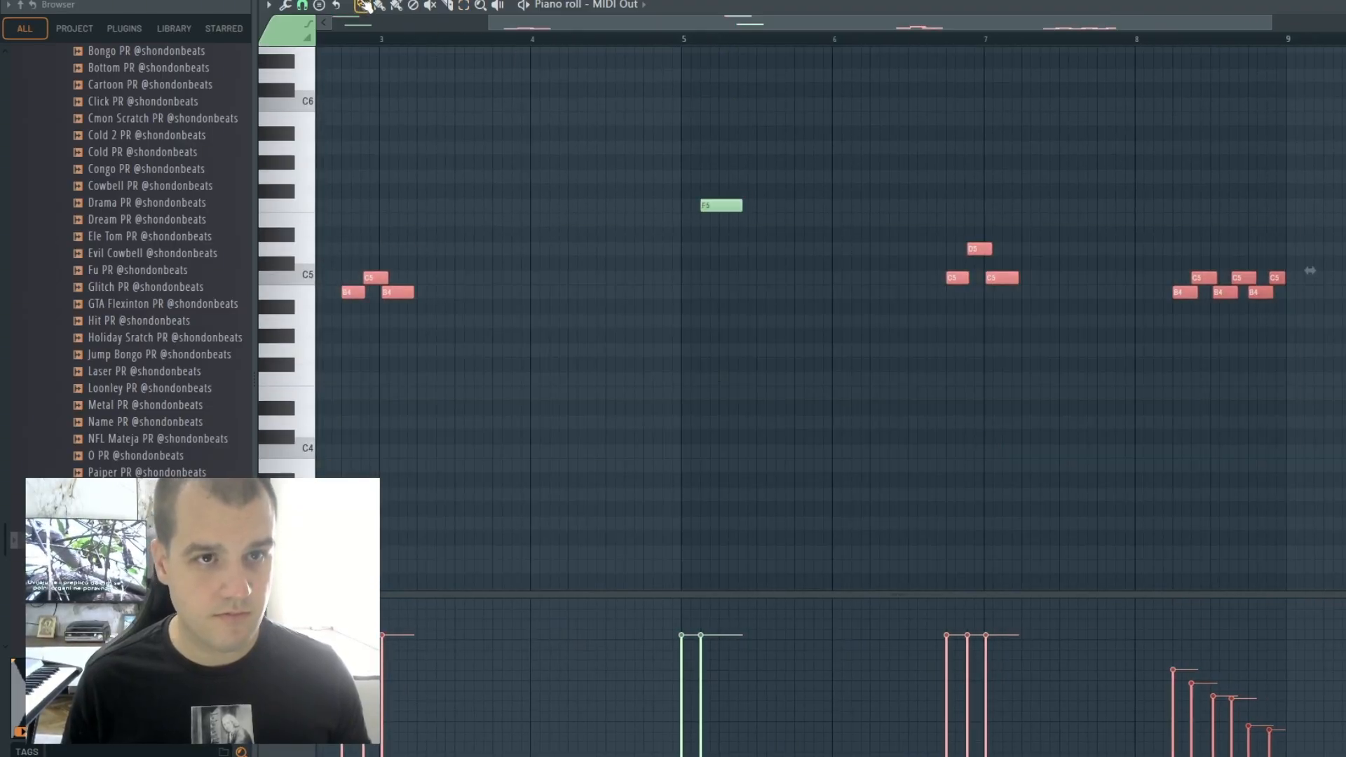
pyautogui.moveTo(508, 24); pyautogui.dragTo(351, 22)
pyautogui.scroll(3, 559, 231)
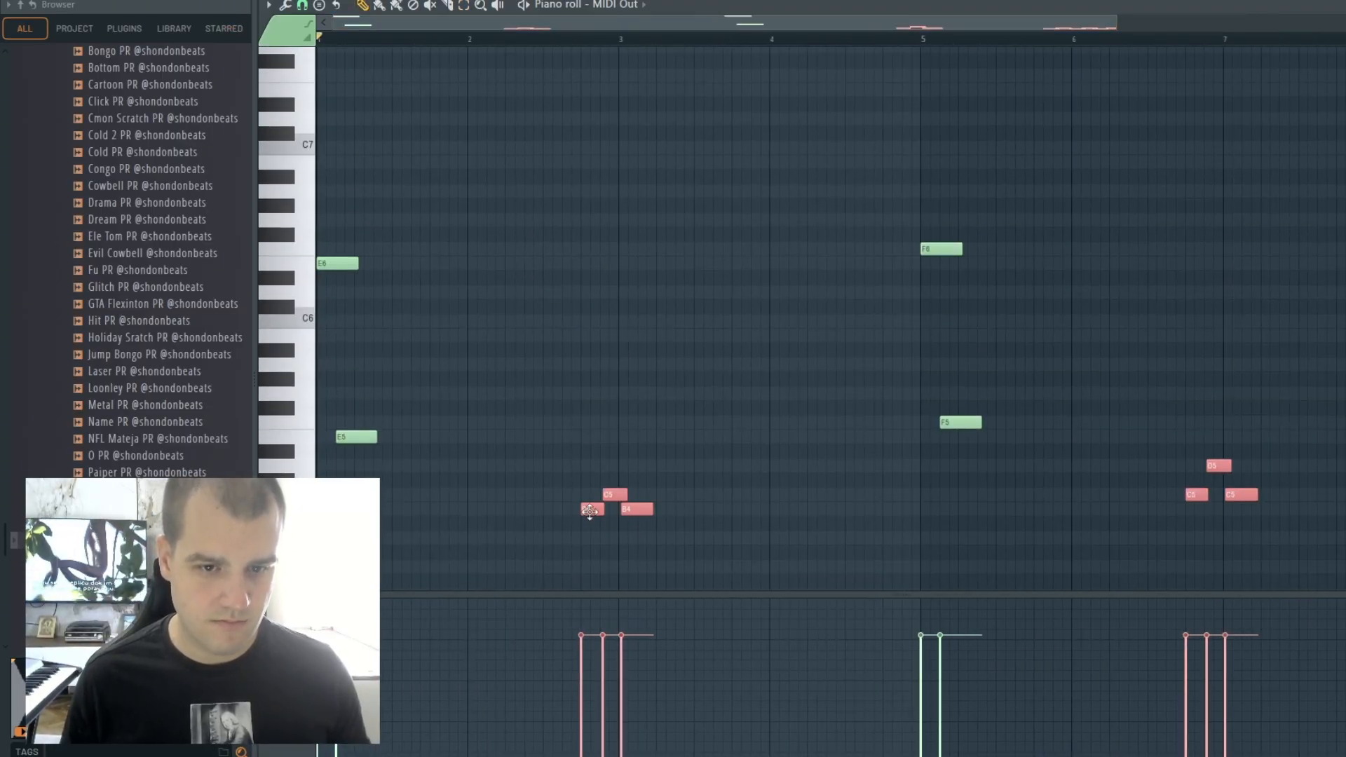
pyautogui.moveTo(589, 511); pyautogui.dragTo(594, 350)
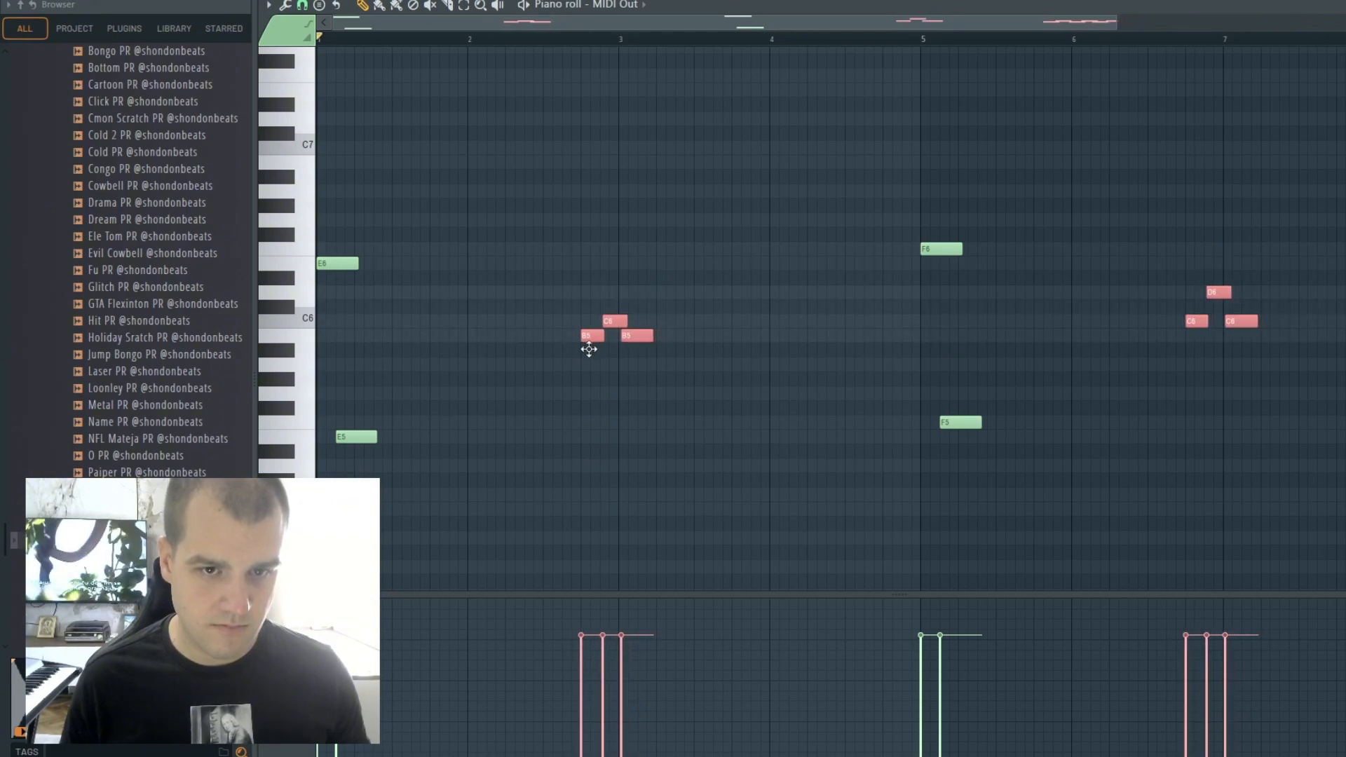
pyautogui.press('space')
pyautogui.keyDown('ctrl'); pyautogui.click(659, 258); pyautogui.keyUp('ctrl')
# Play back the MIDI Out phrases from just before bars 3 and 7 to check how they sound.
pyautogui.click(589, 39)
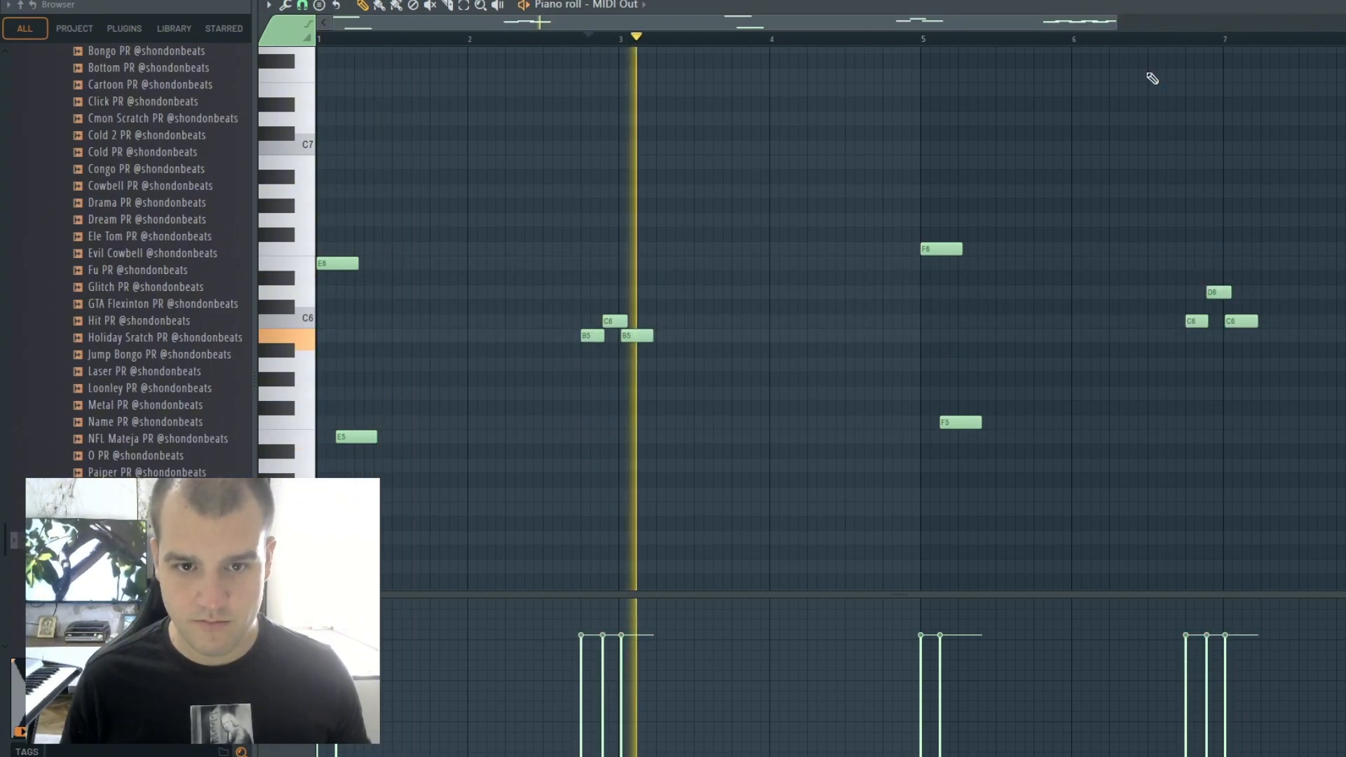
pyautogui.click(1190, 43)
pyautogui.scroll(1, 1190, 43)
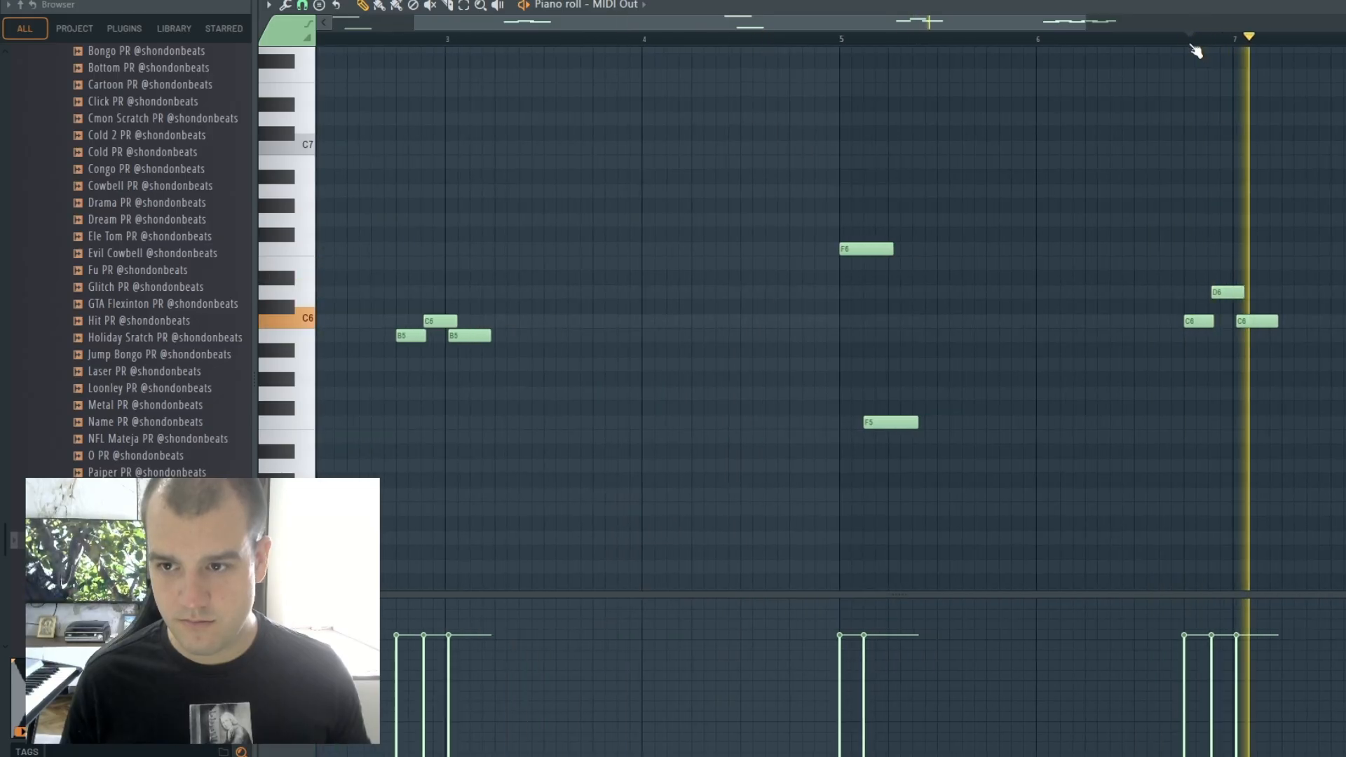
pyautogui.scroll(-2, 1192, 45)
pyautogui.moveTo(1176, 25); pyautogui.dragTo(1315, 27)
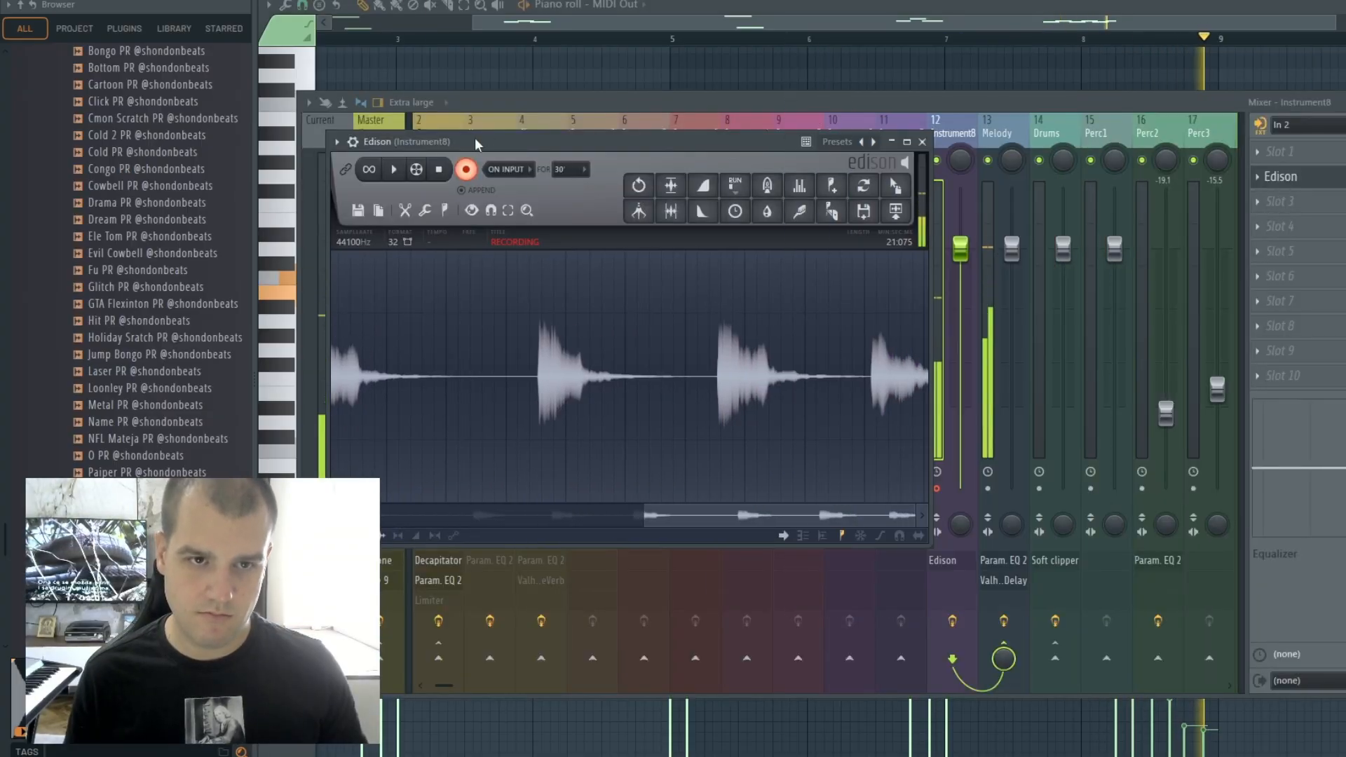
# Stop the Edison recording and select the audio from the note onset at about 7:692 through the end.
pyautogui.click(439, 169)
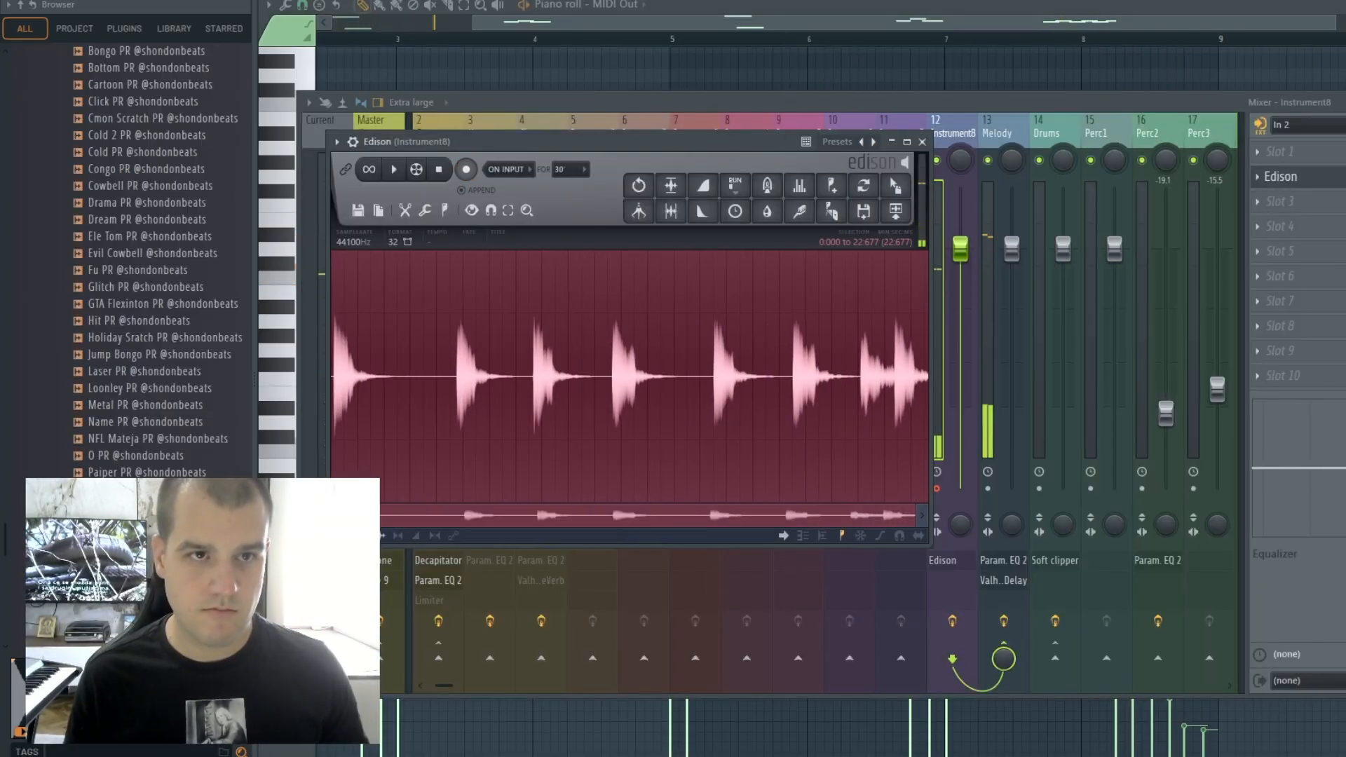
pyautogui.scroll(5, 464, 381)
pyautogui.click(489, 398)
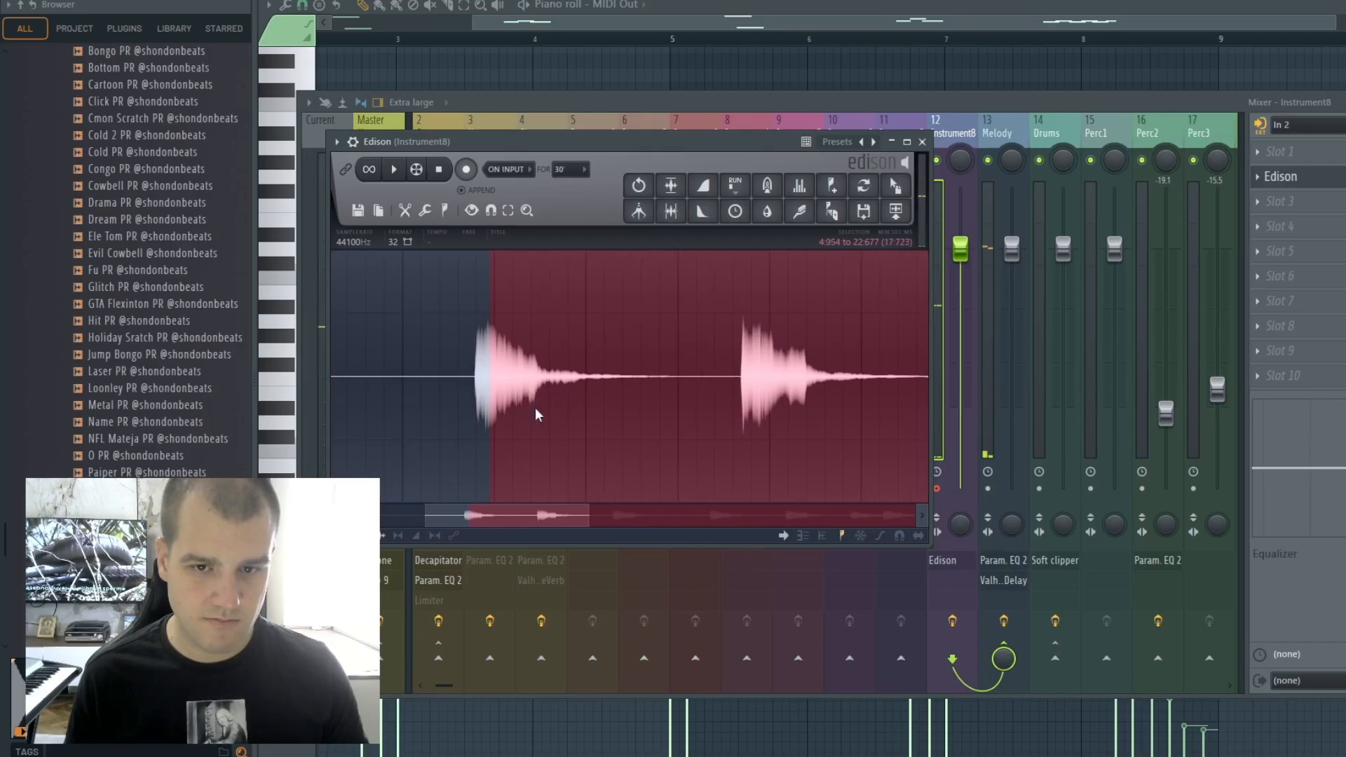
pyautogui.click(741, 426)
pyautogui.press('space')
pyautogui.press('space')
pyautogui.scroll(3, 736, 386)
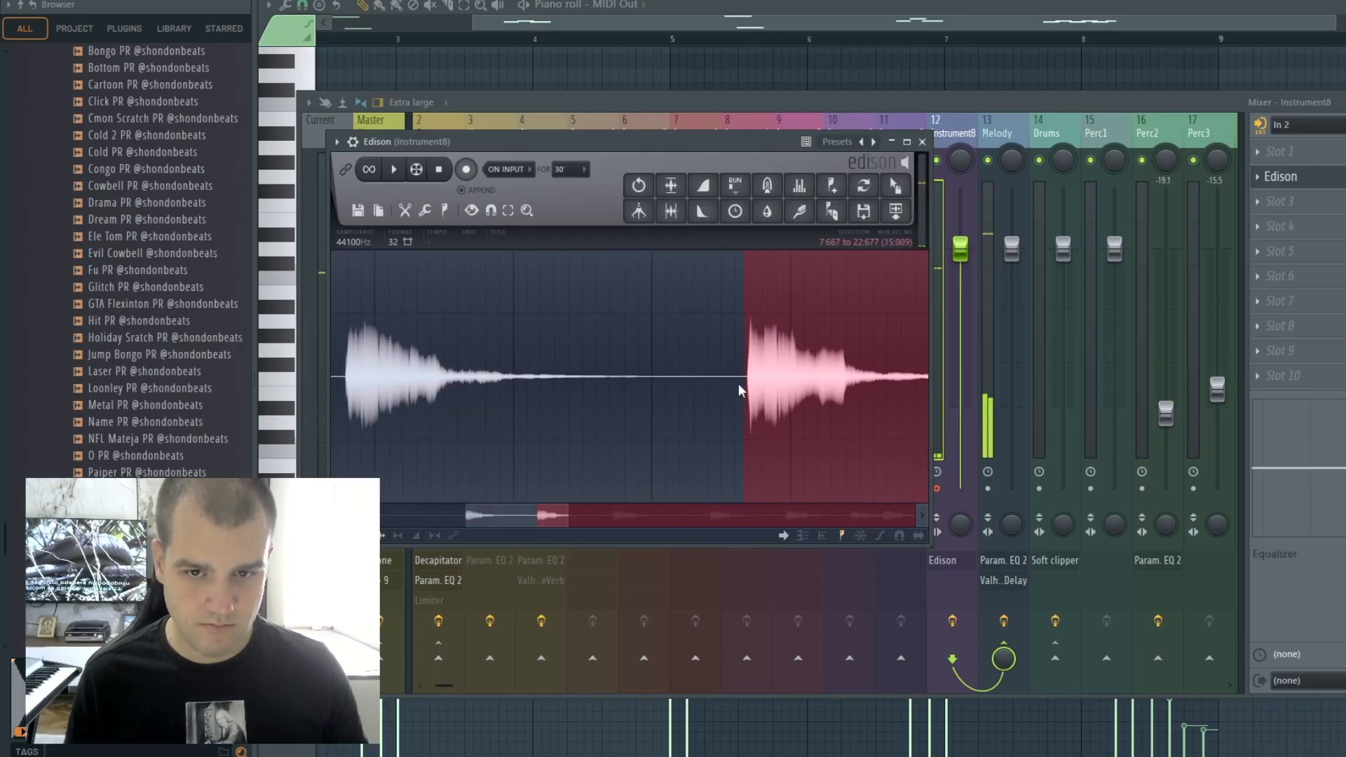
pyautogui.scroll(2, 746, 381)
pyautogui.click(759, 386)
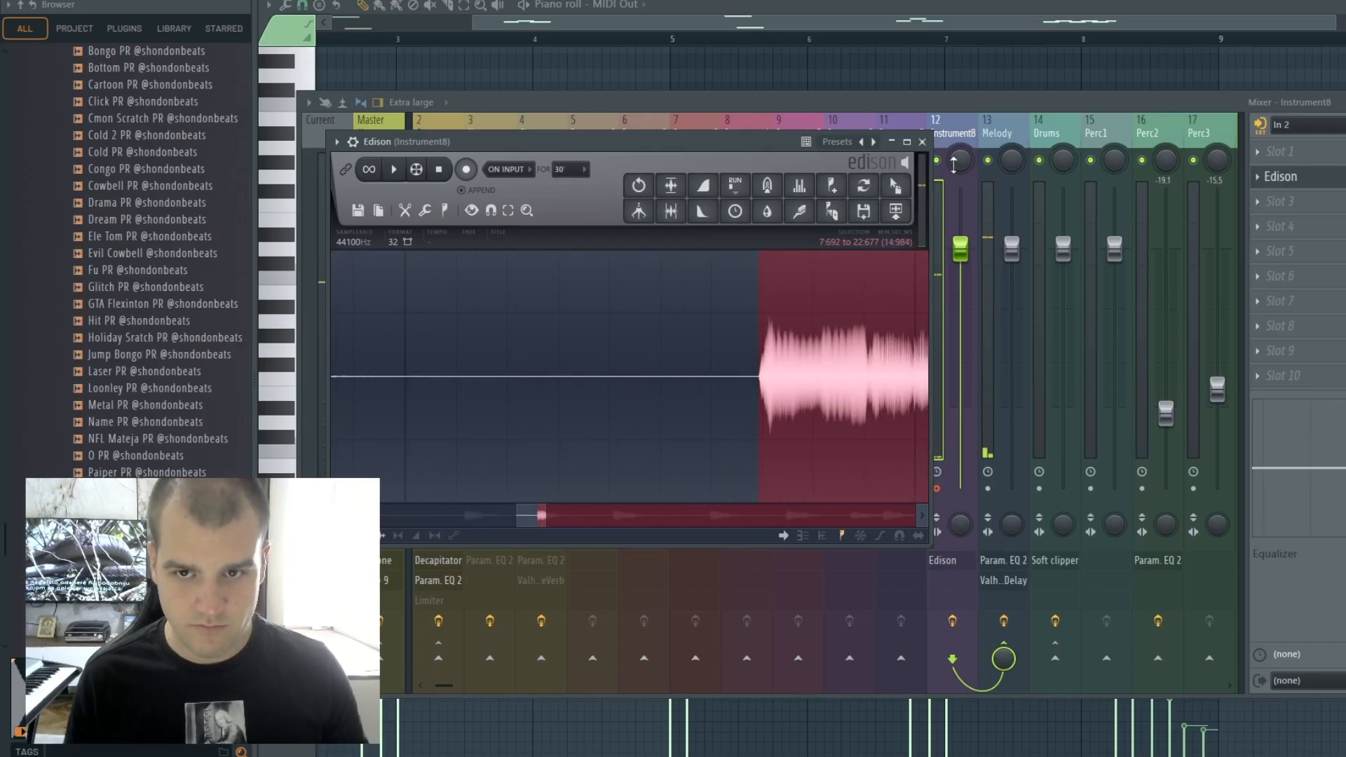
# Place the selected Edison recording as an audio clip on playlist Track 13 starting at bar 9.
pyautogui.moveTo(854, 132); pyautogui.dragTo(796, 371)
pyautogui.press('F5')
pyautogui.moveTo(796, 607); pyautogui.dragTo(789, 609)
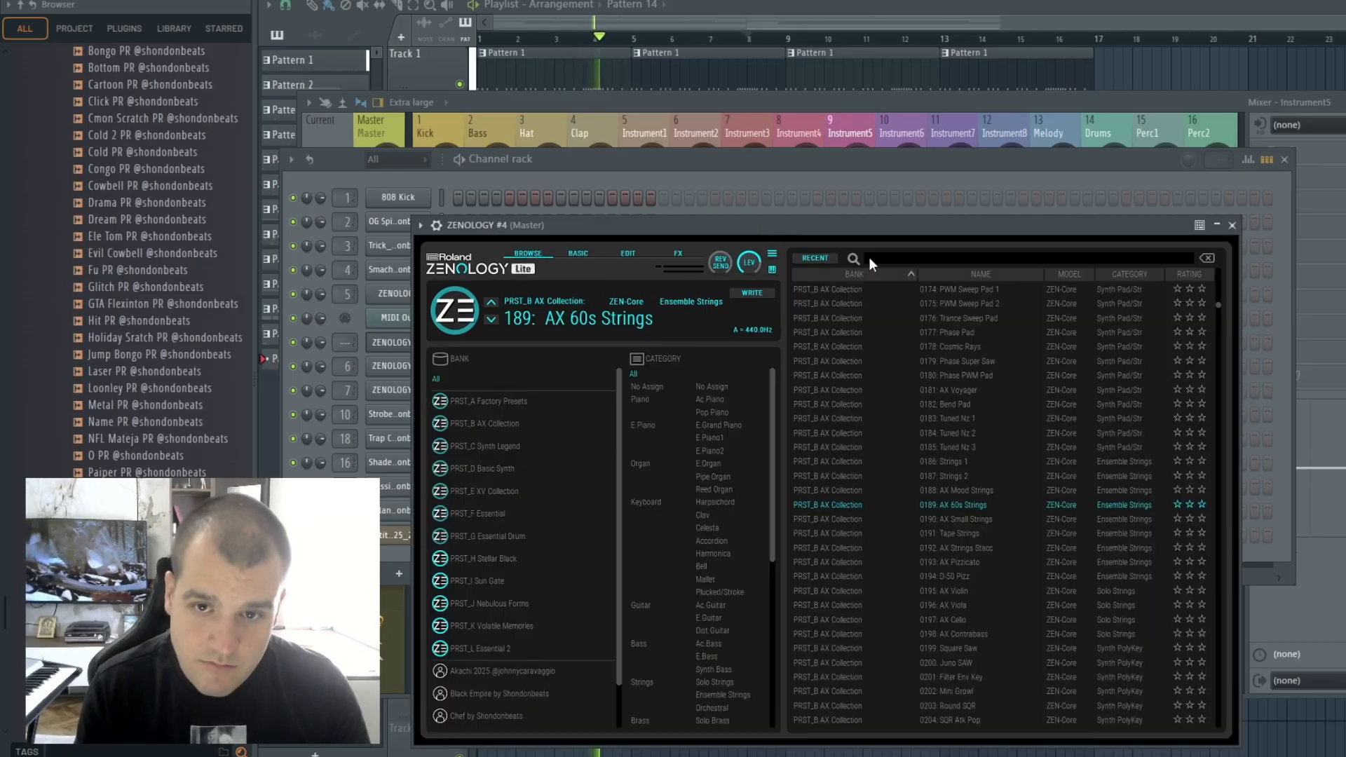
# Search the ZENOLOGY #4 presets for "black", load Black Migo and open the channel's piano roll.
pyautogui.write('ck')
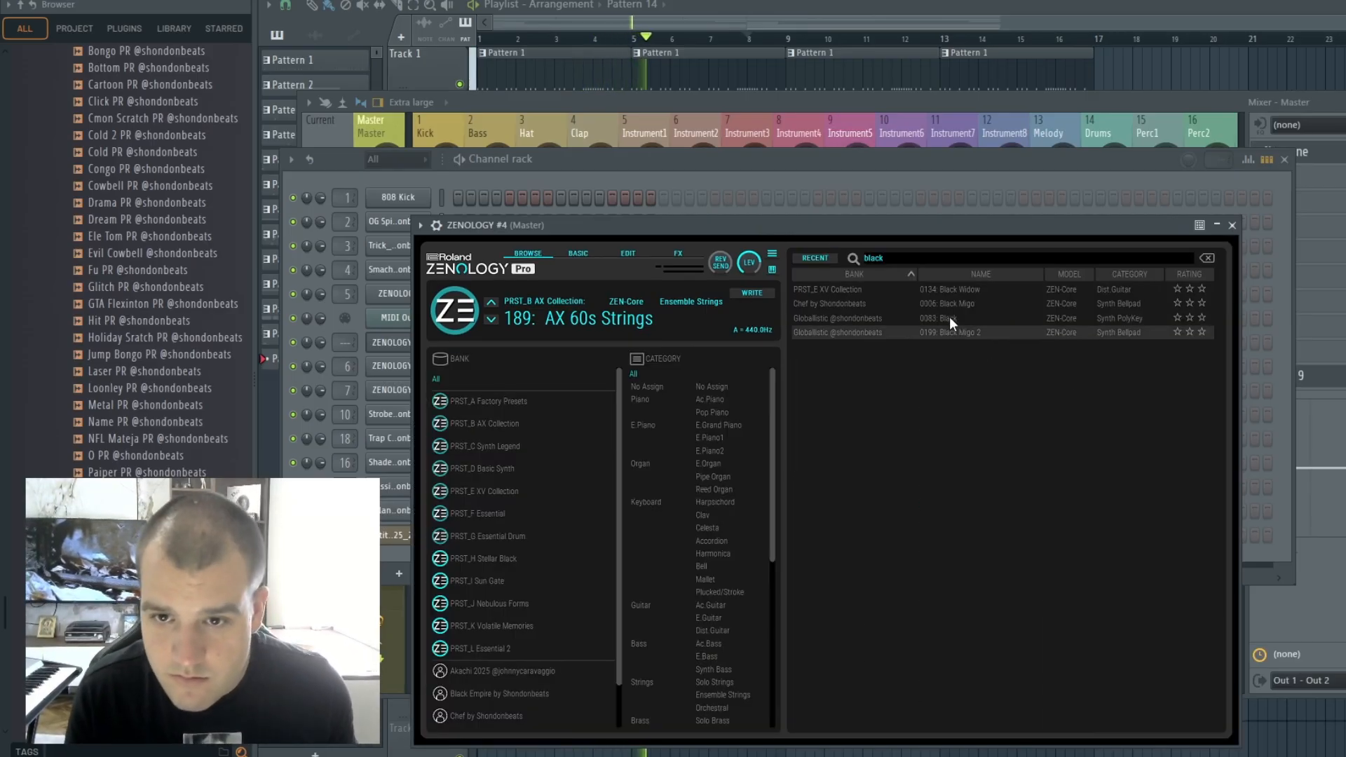
pyautogui.click(917, 305)
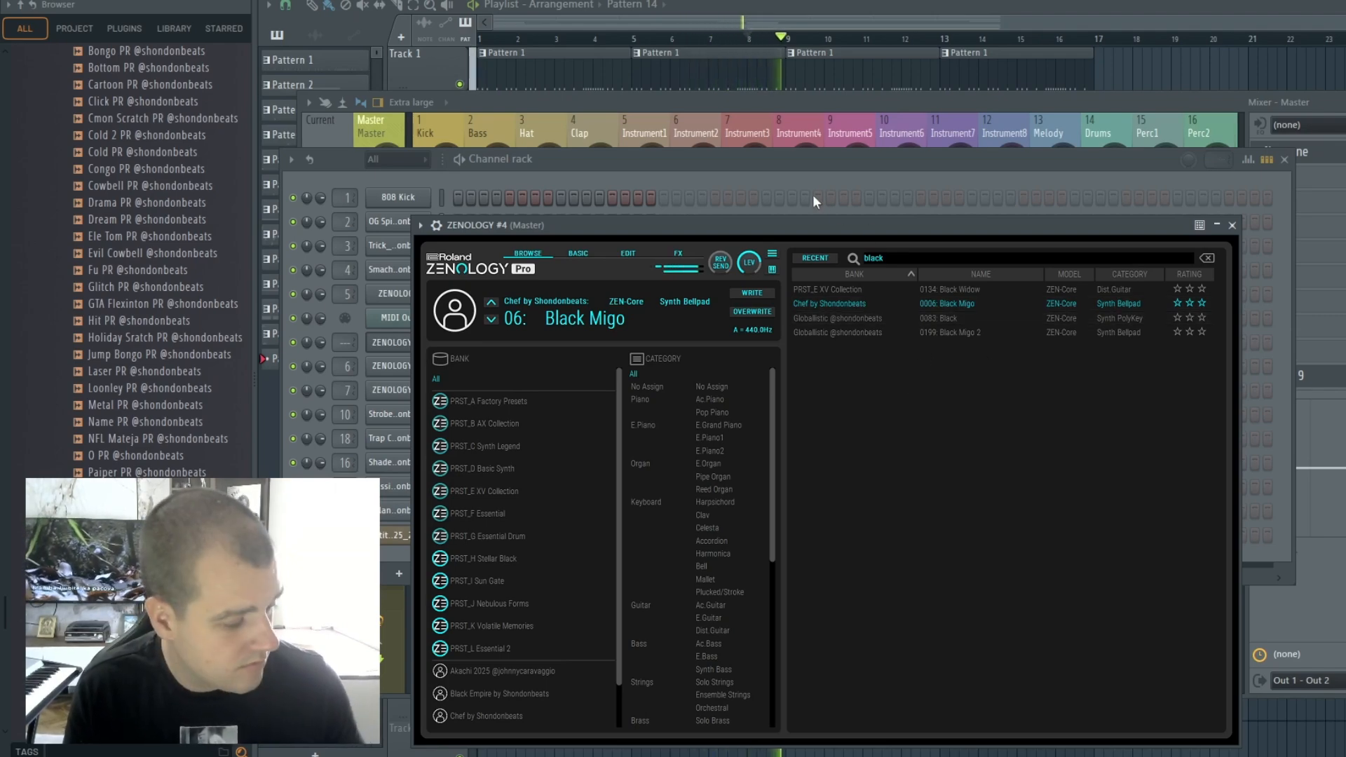
pyautogui.click(792, 179)
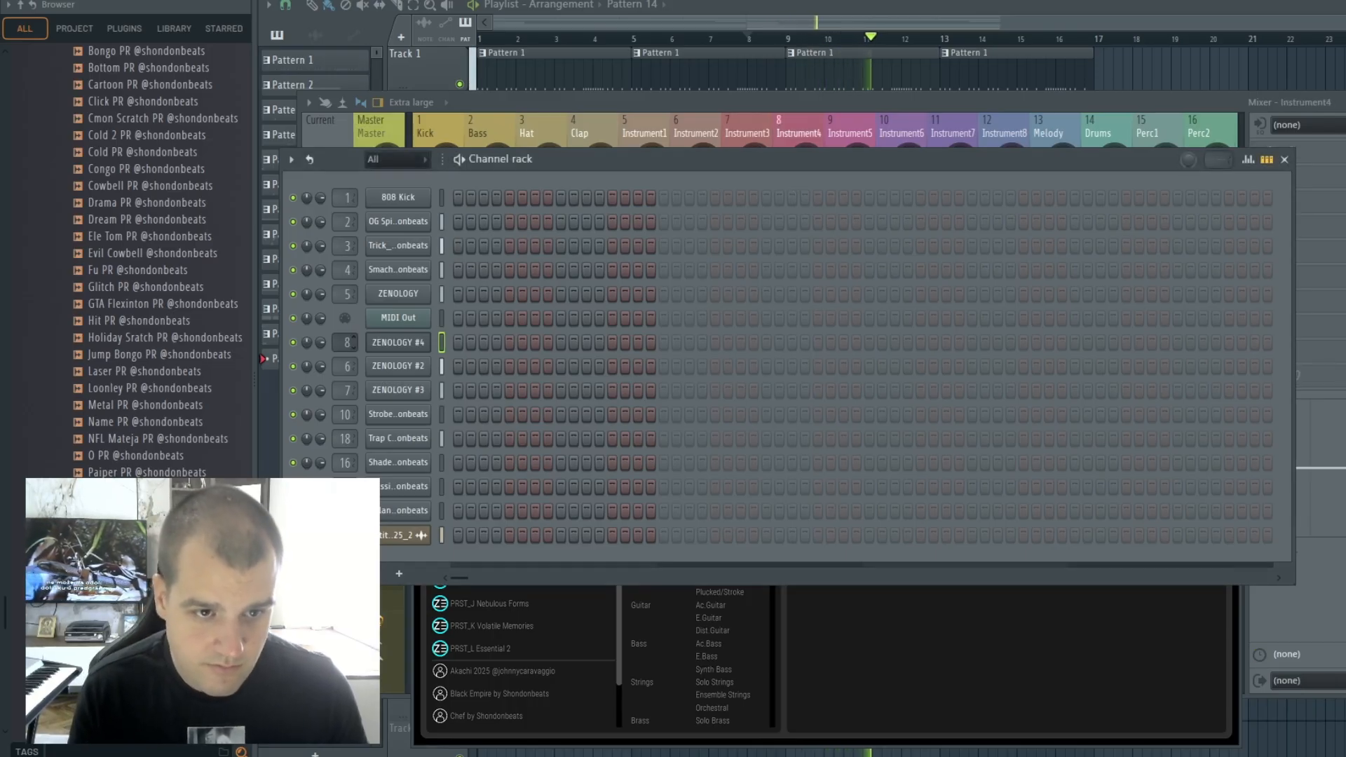
pyautogui.rightClick(430, 343)
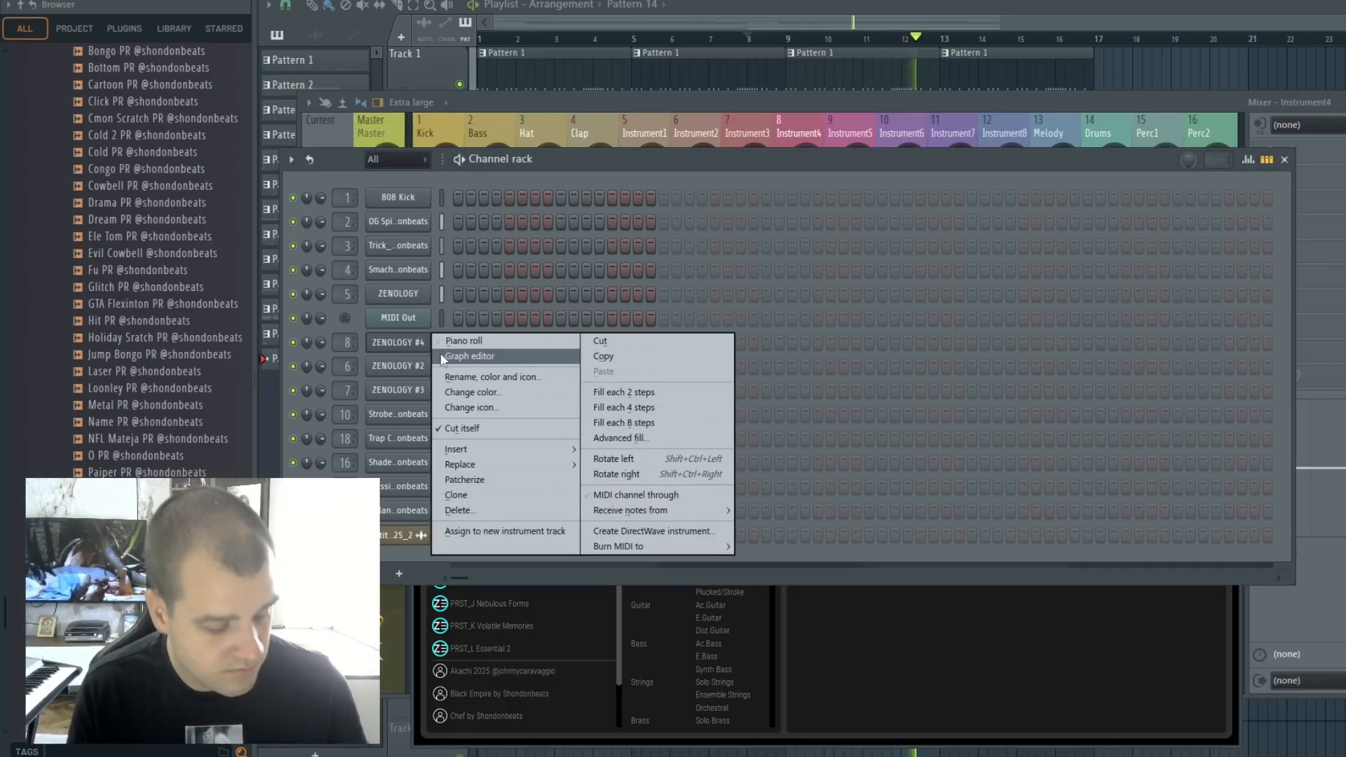
pyautogui.click(442, 341)
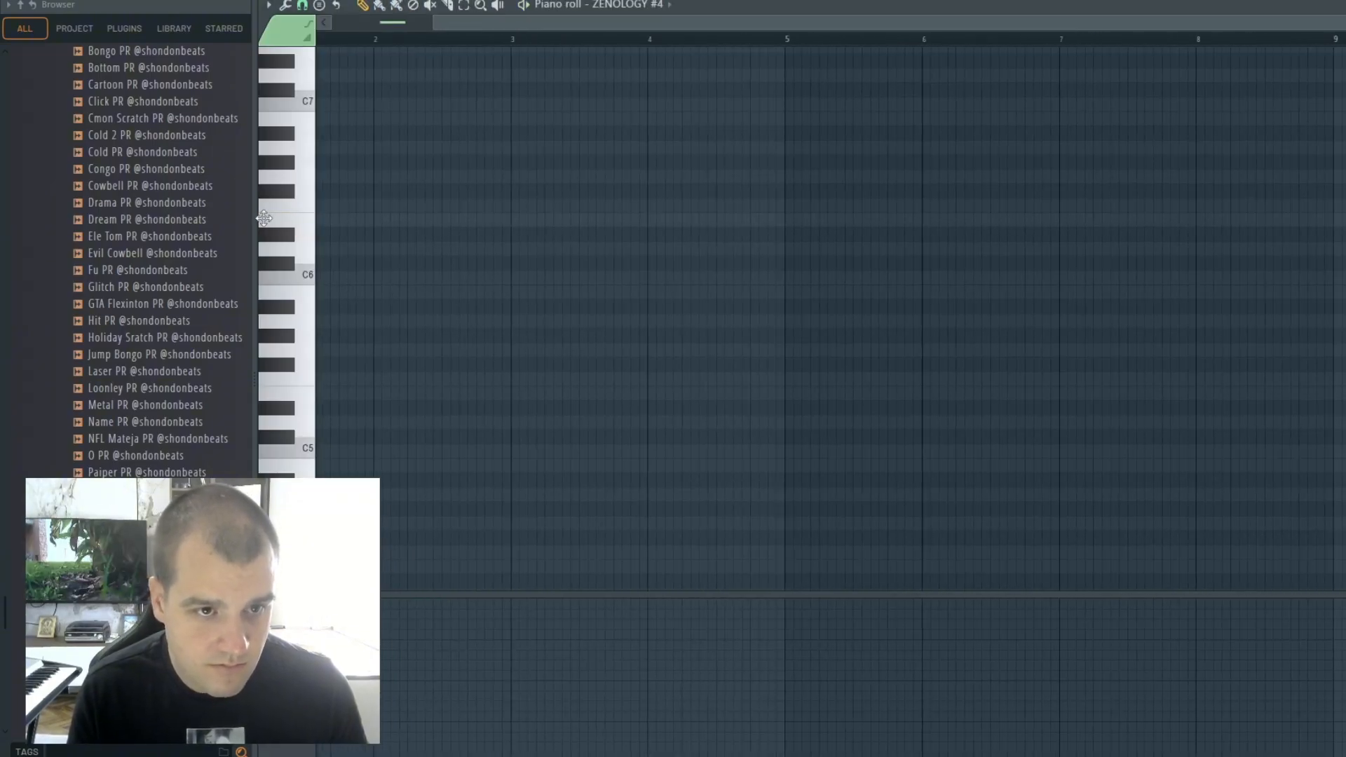
# Set the Instrument4 mixer track level to -11.3 dB while the arrangement plays, and return to the playlist.
pyautogui.press('F5')
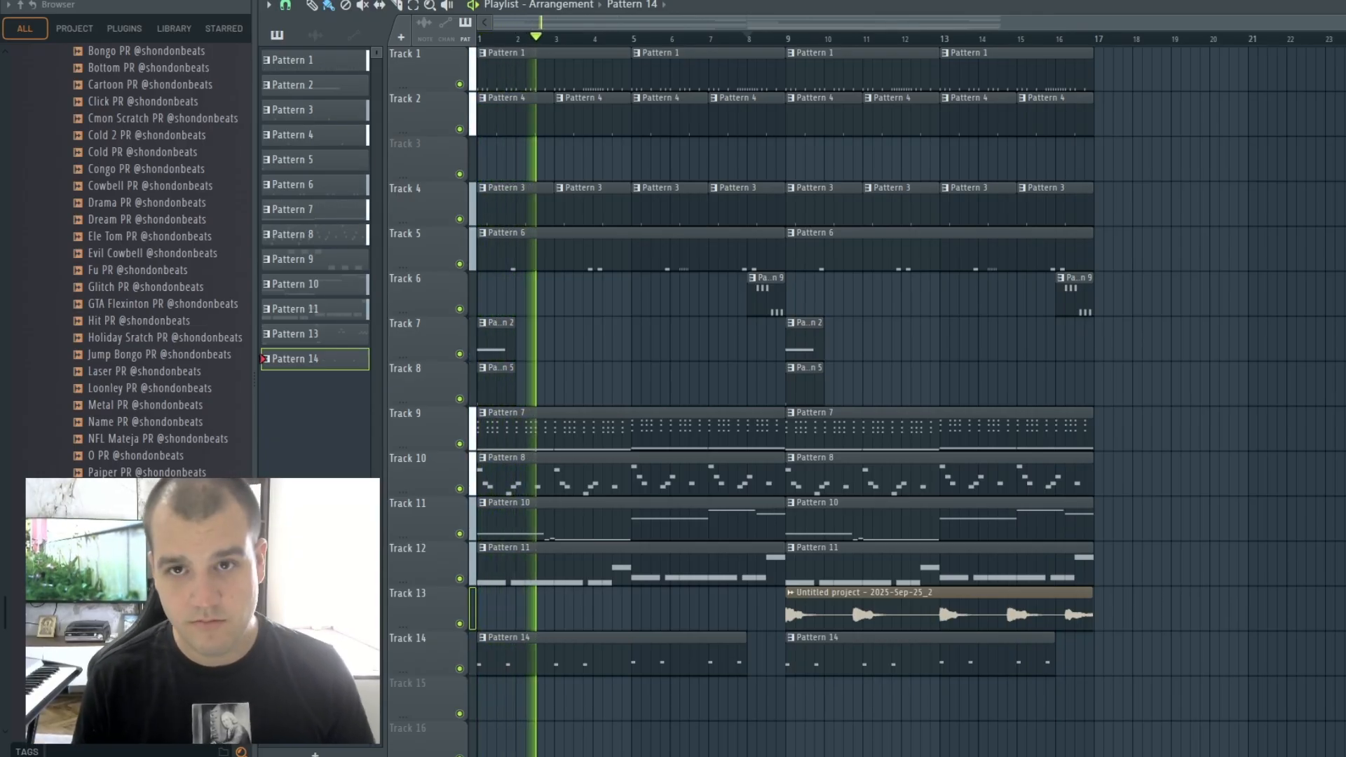
pyautogui.press('F9')
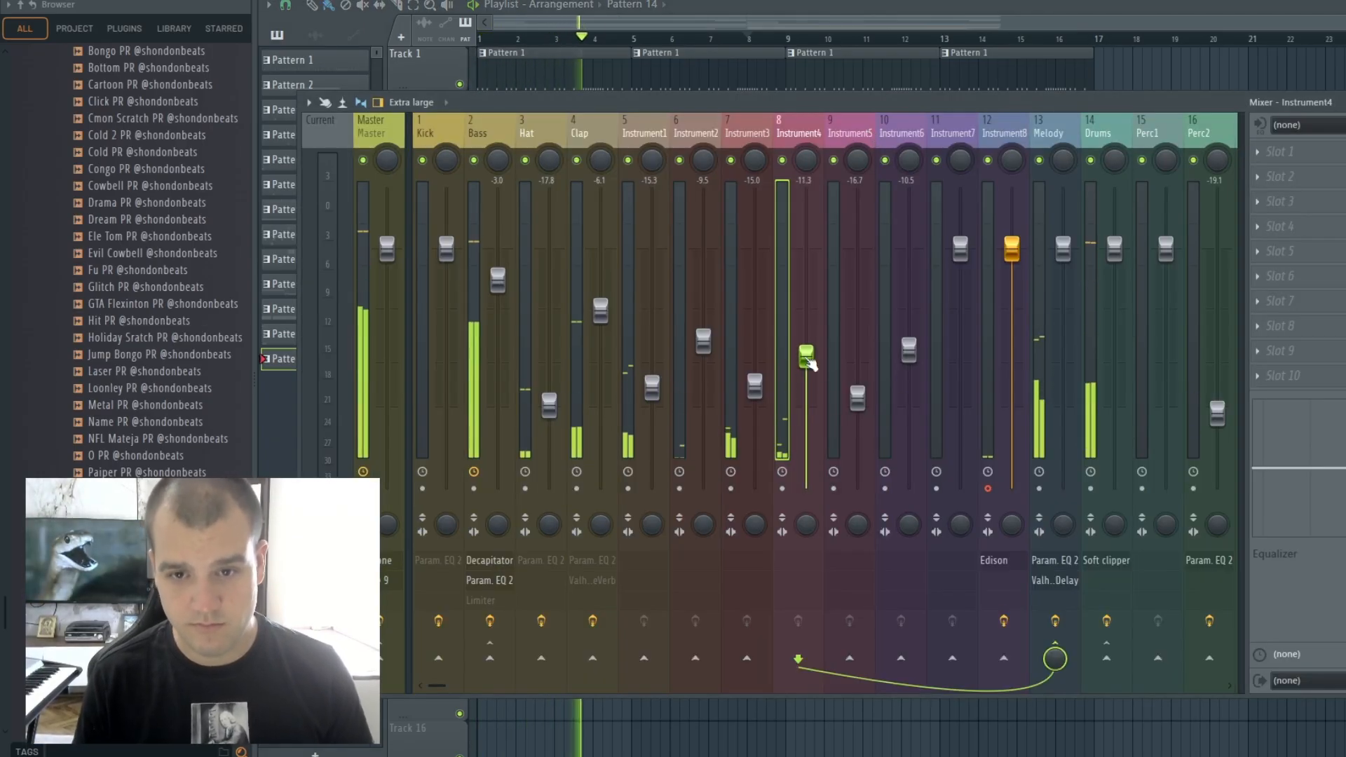
pyautogui.press('F9')
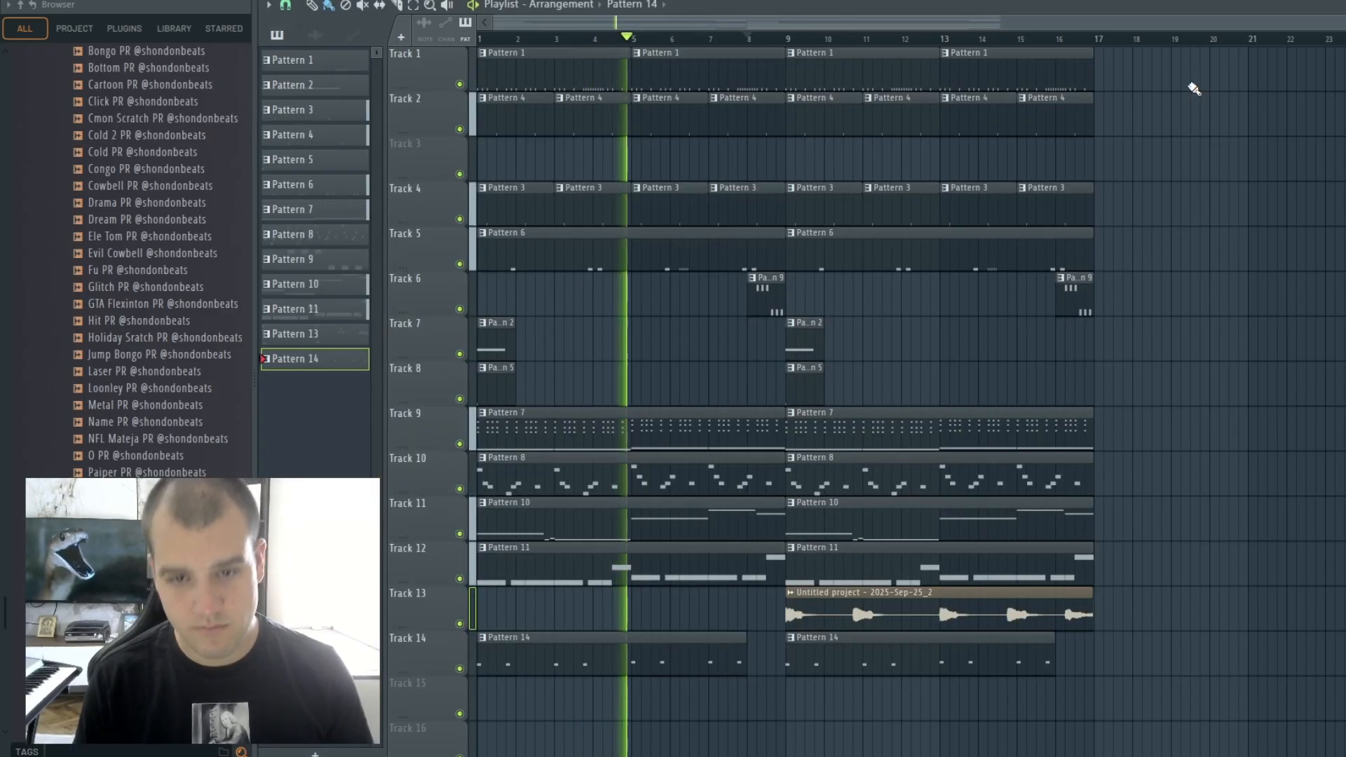